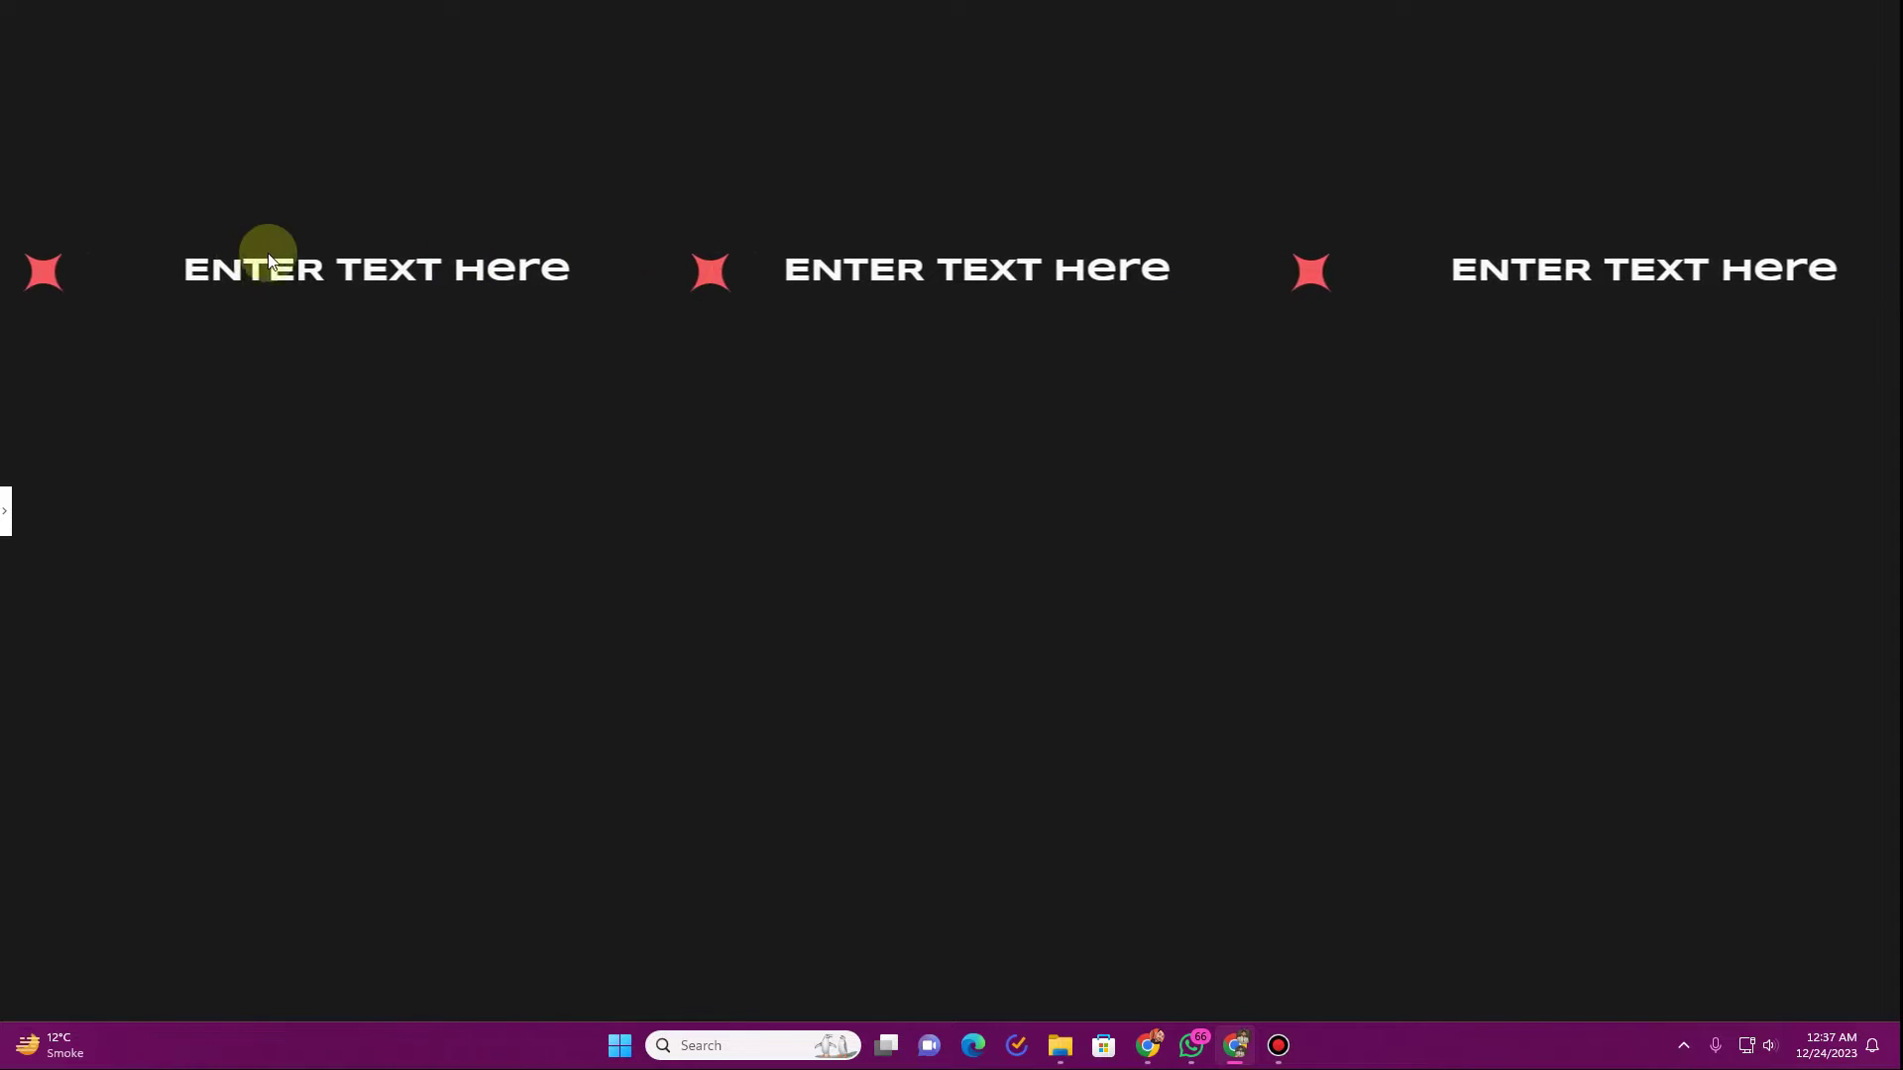
- Examine the existing marquee's structure, checking the content settings of its headings and star images in the inner container
left_click(8, 513)
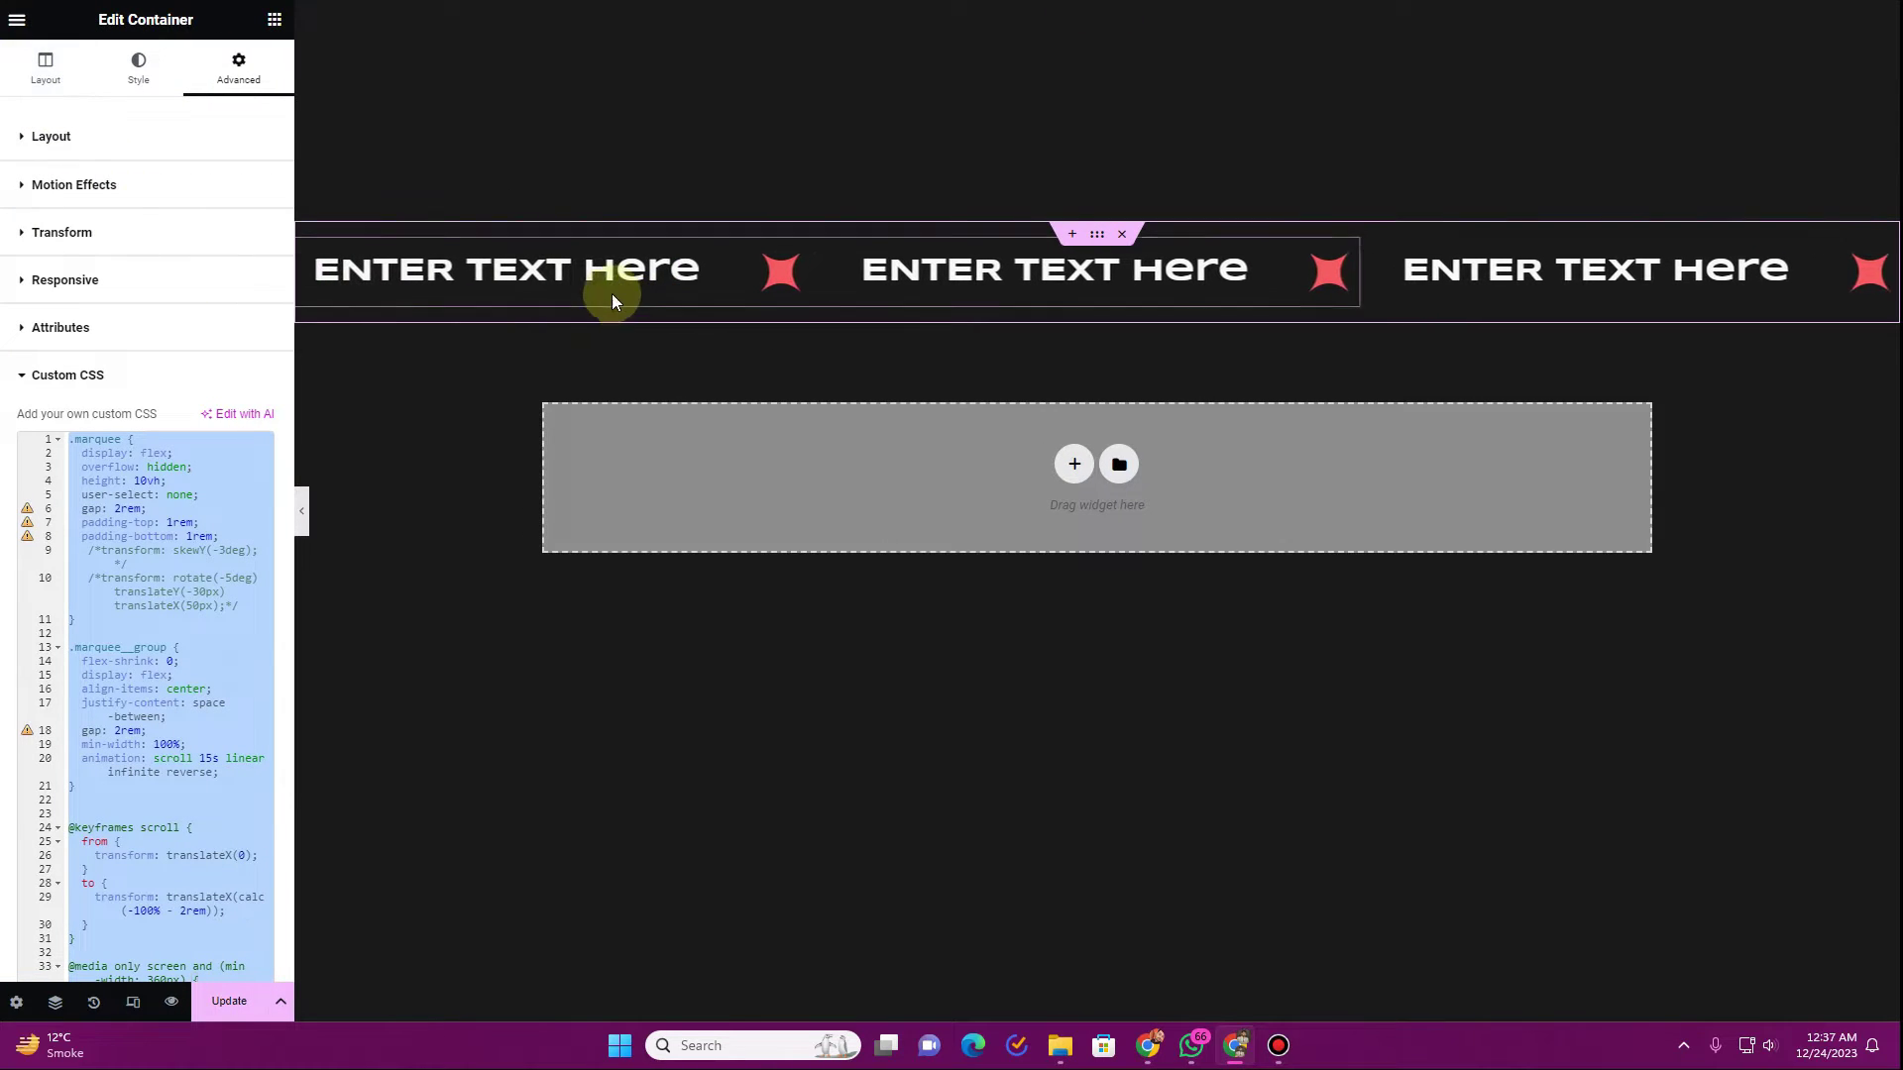
left_click(56, 1002)
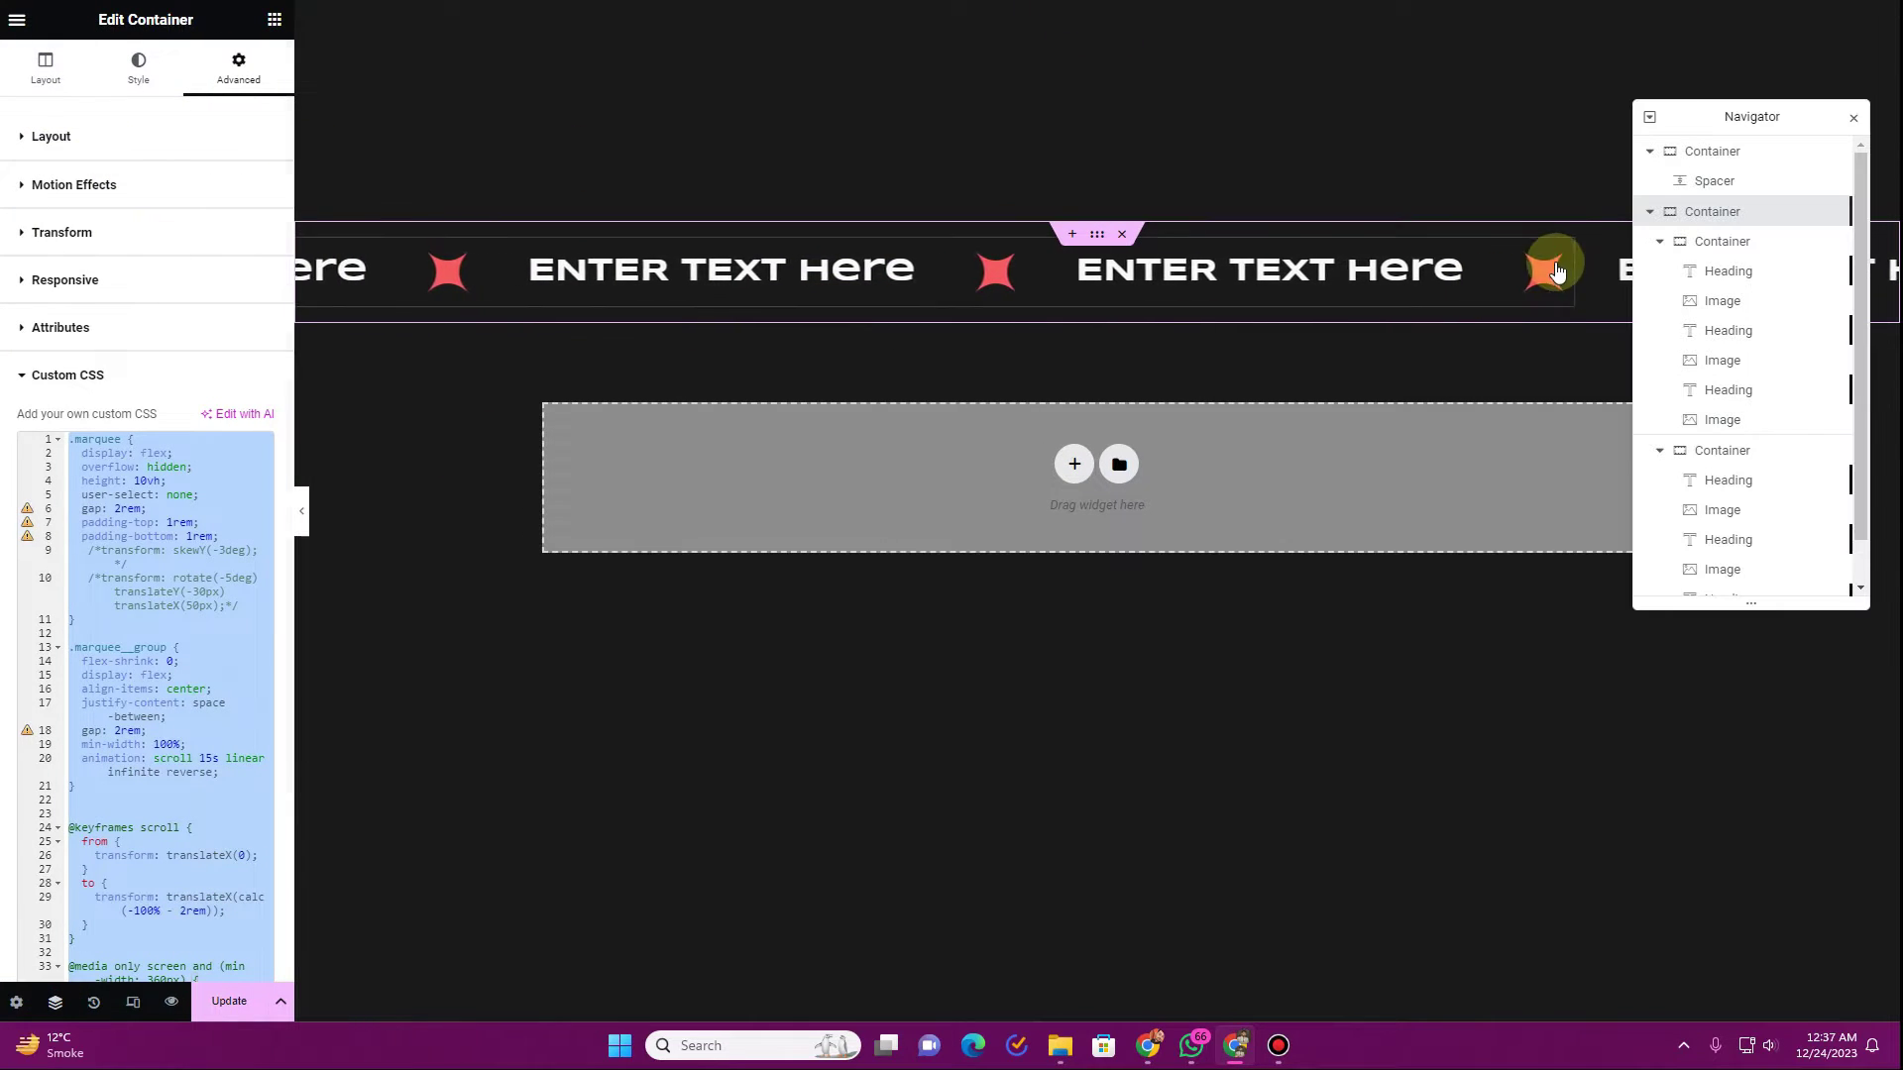
left_click(1728, 273)
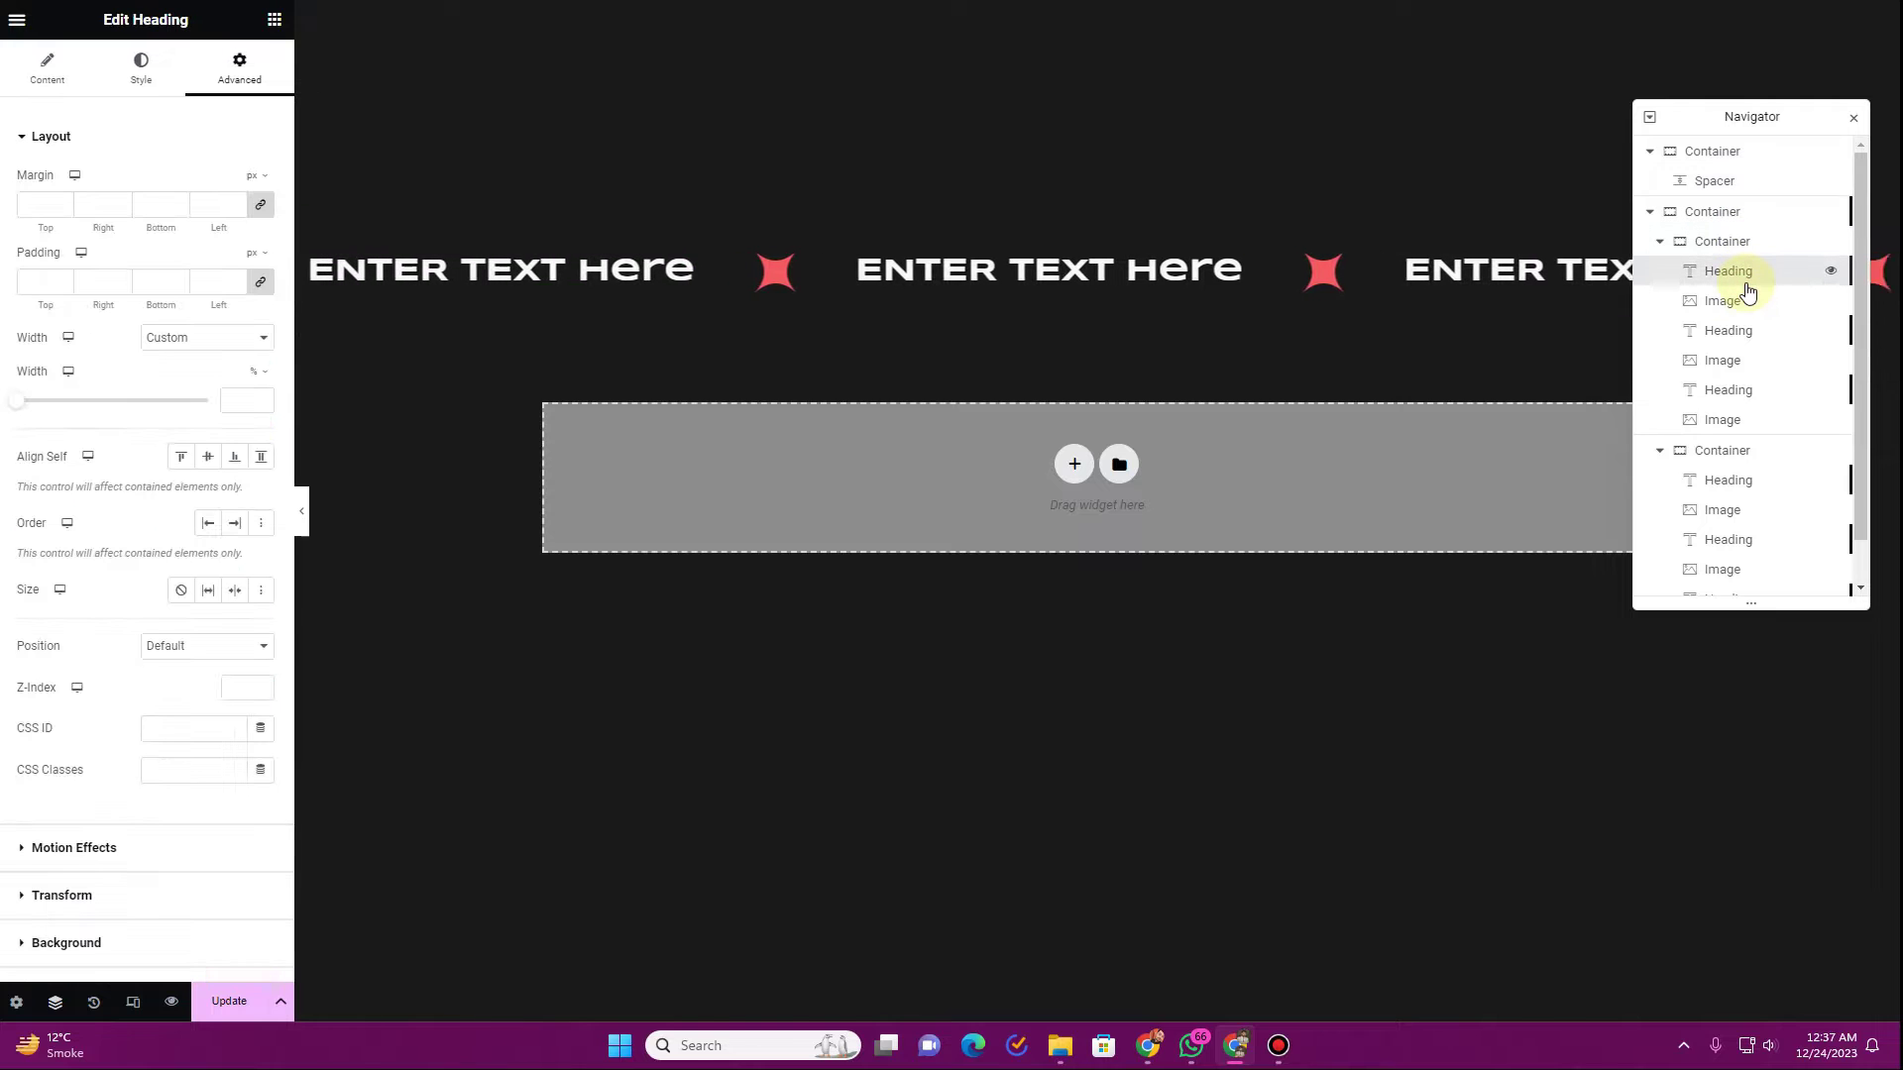
left_click(47, 70)
left_click(205, 204)
key("ctrl+a")
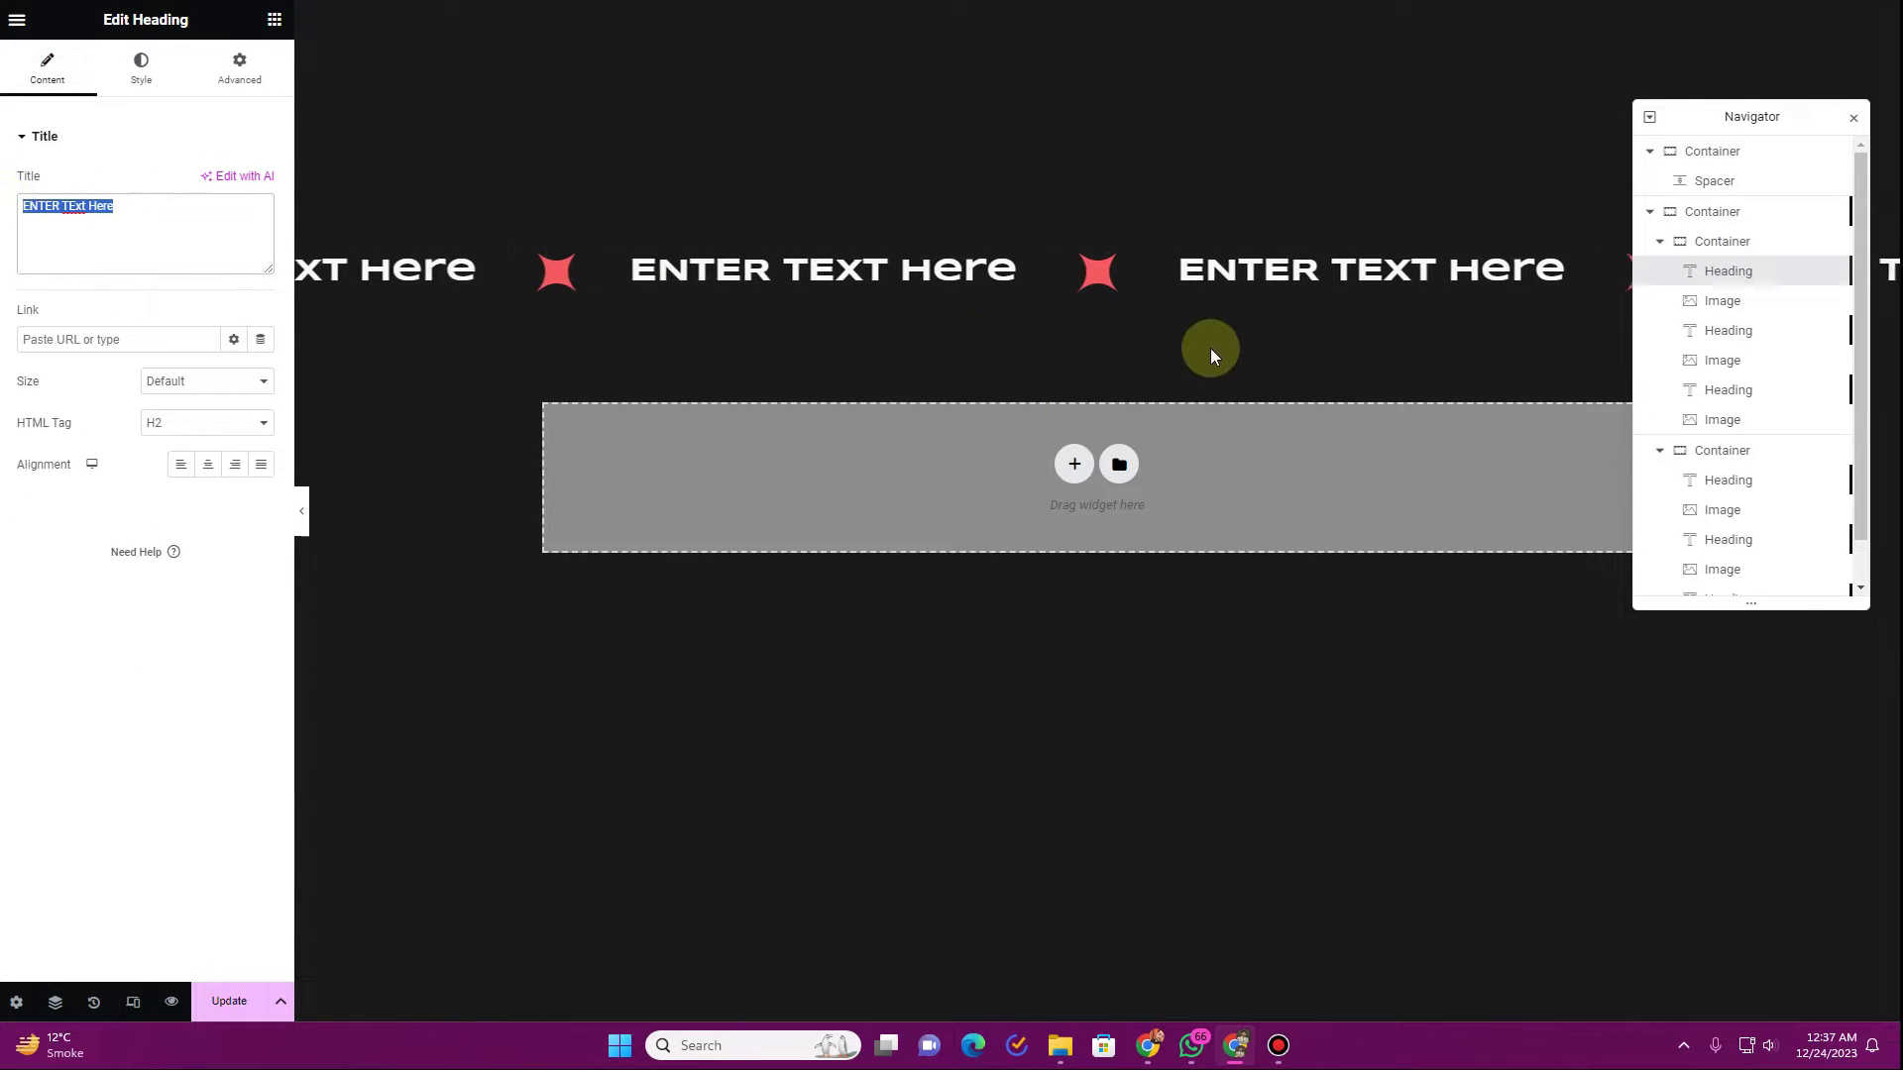
left_click(1719, 311)
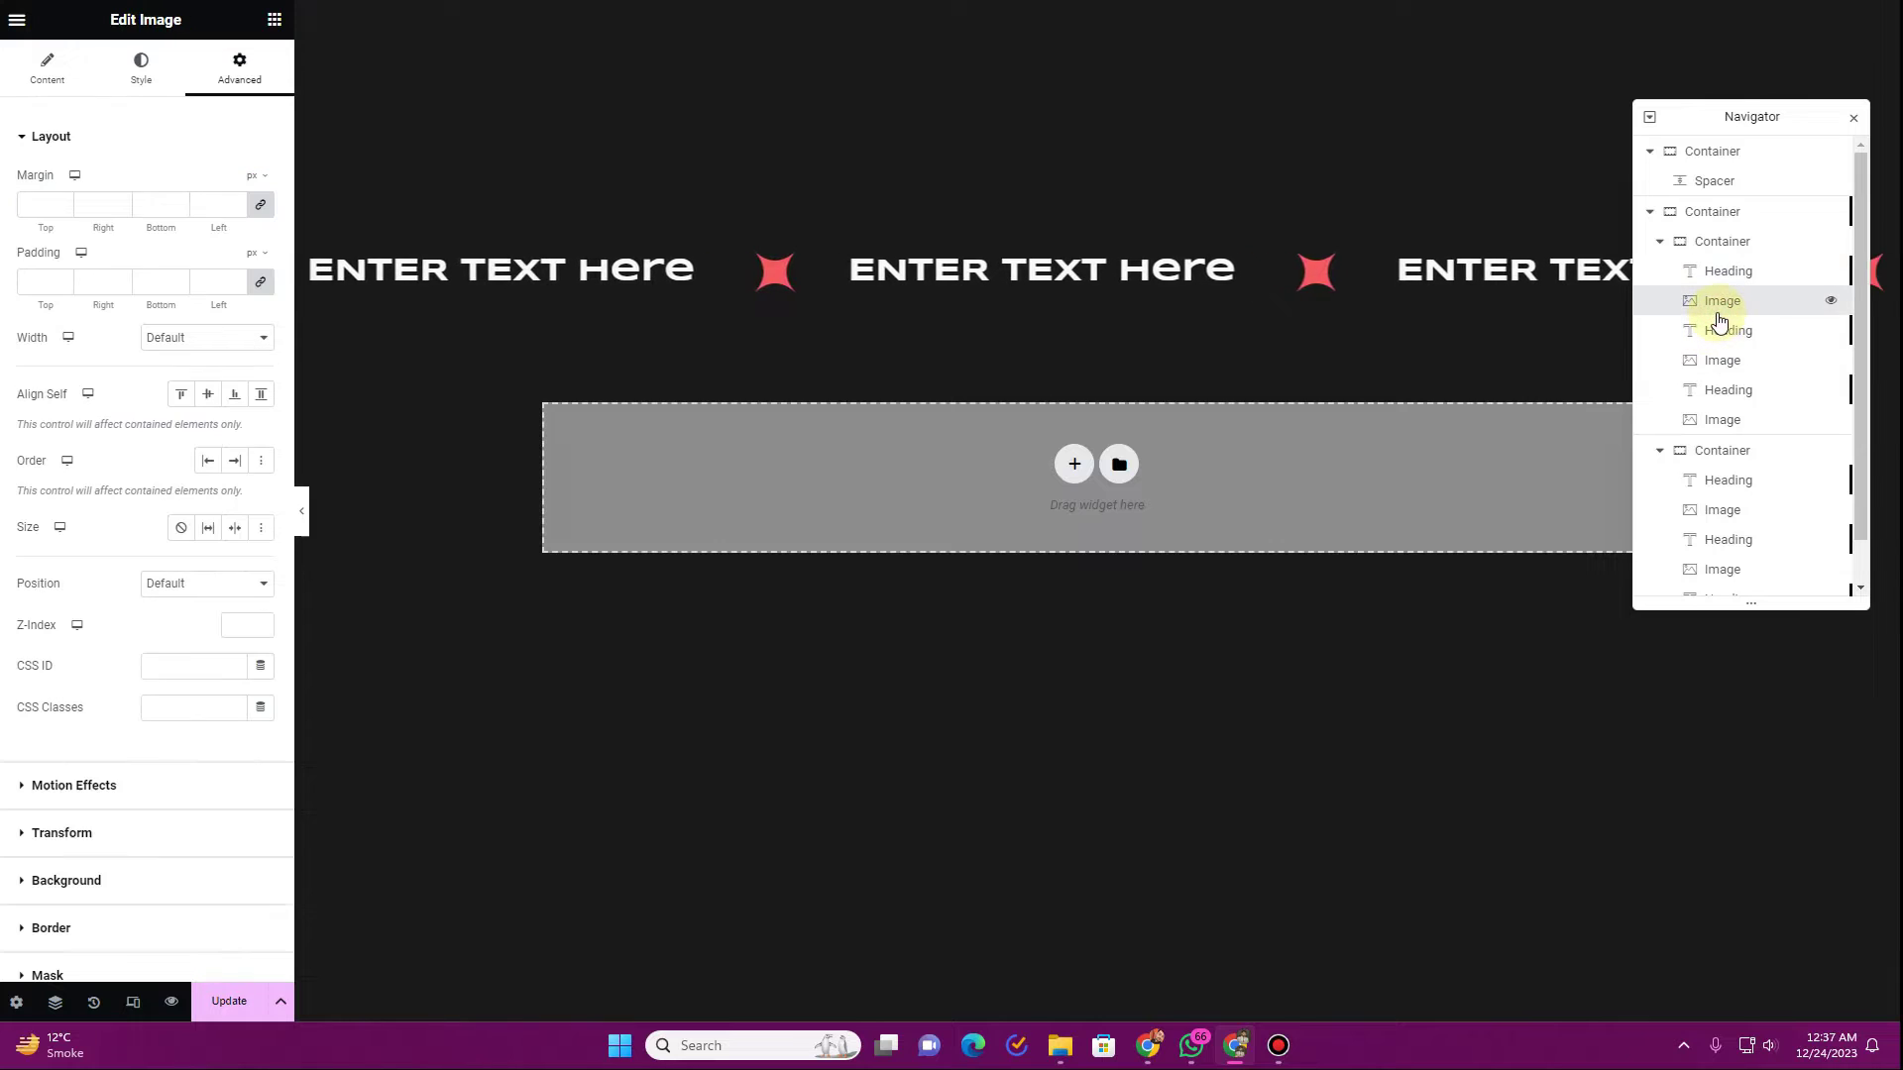
left_click(55, 71)
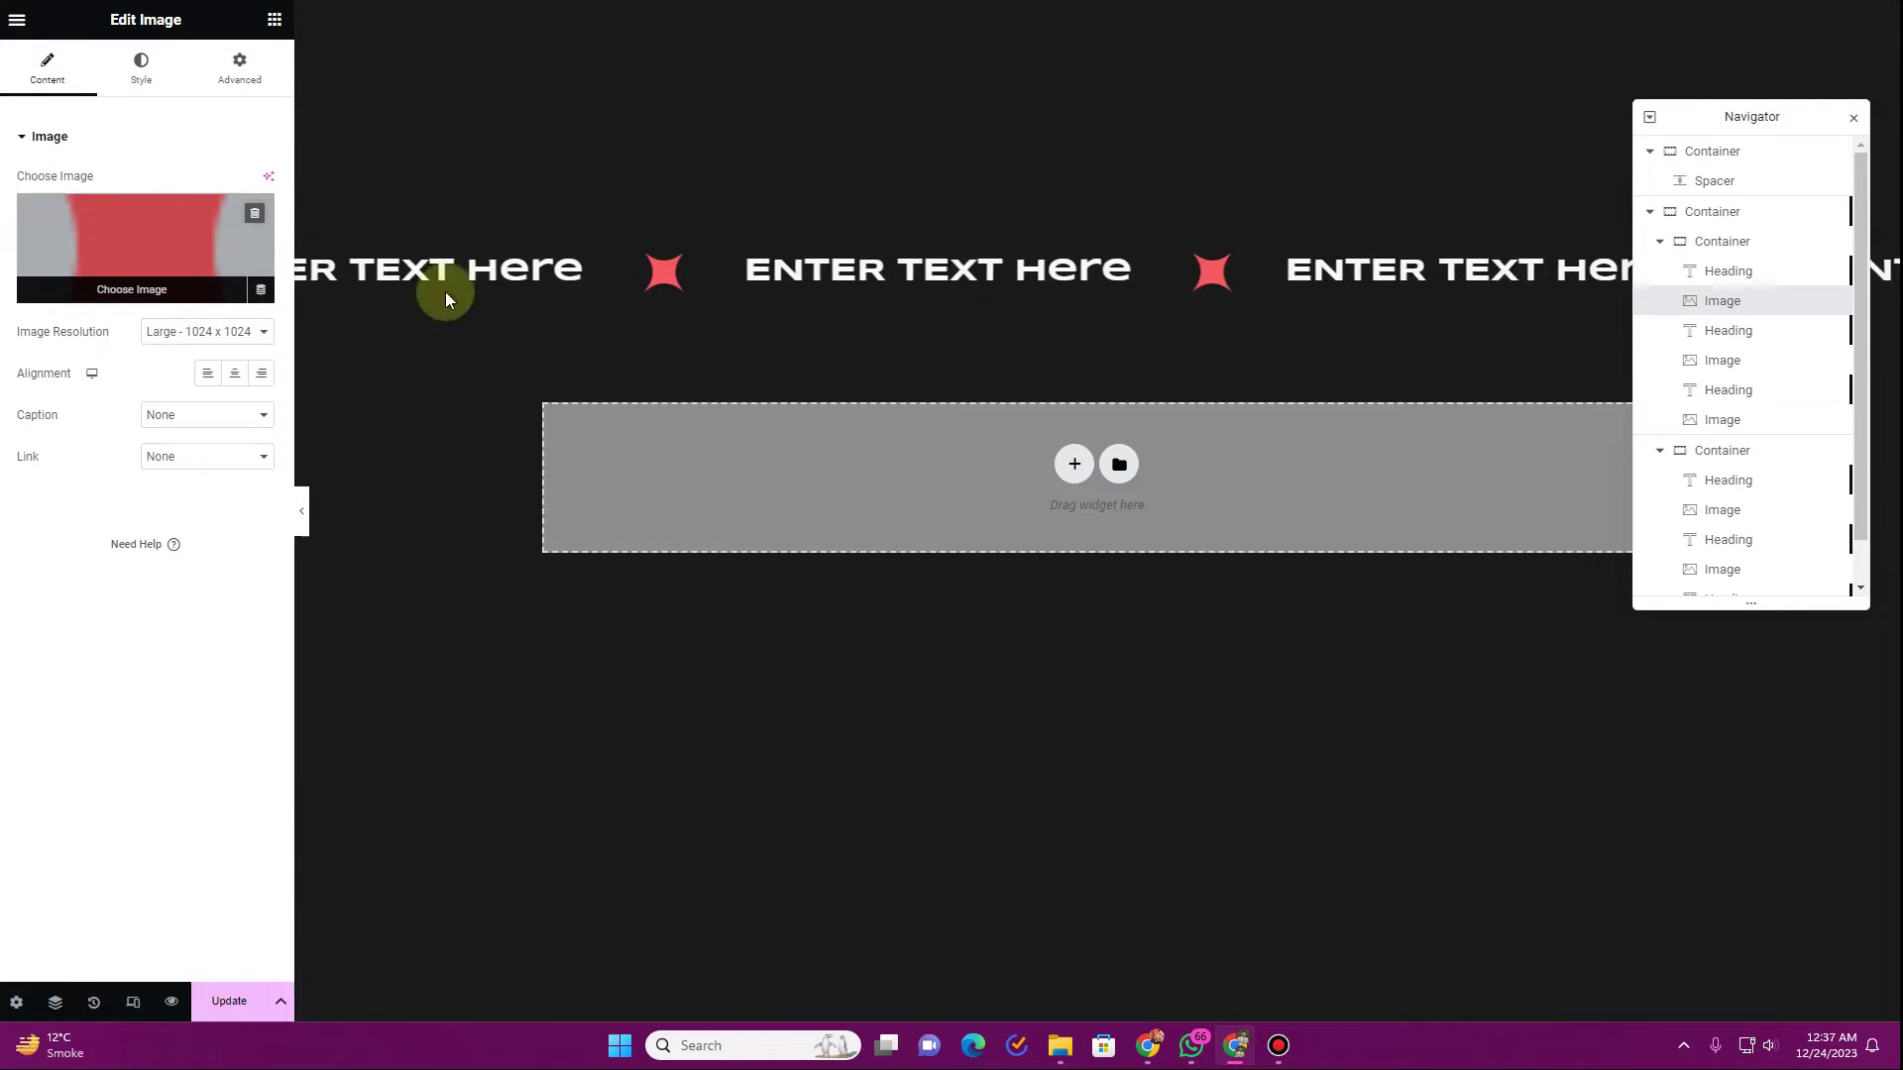
left_click(1729, 332)
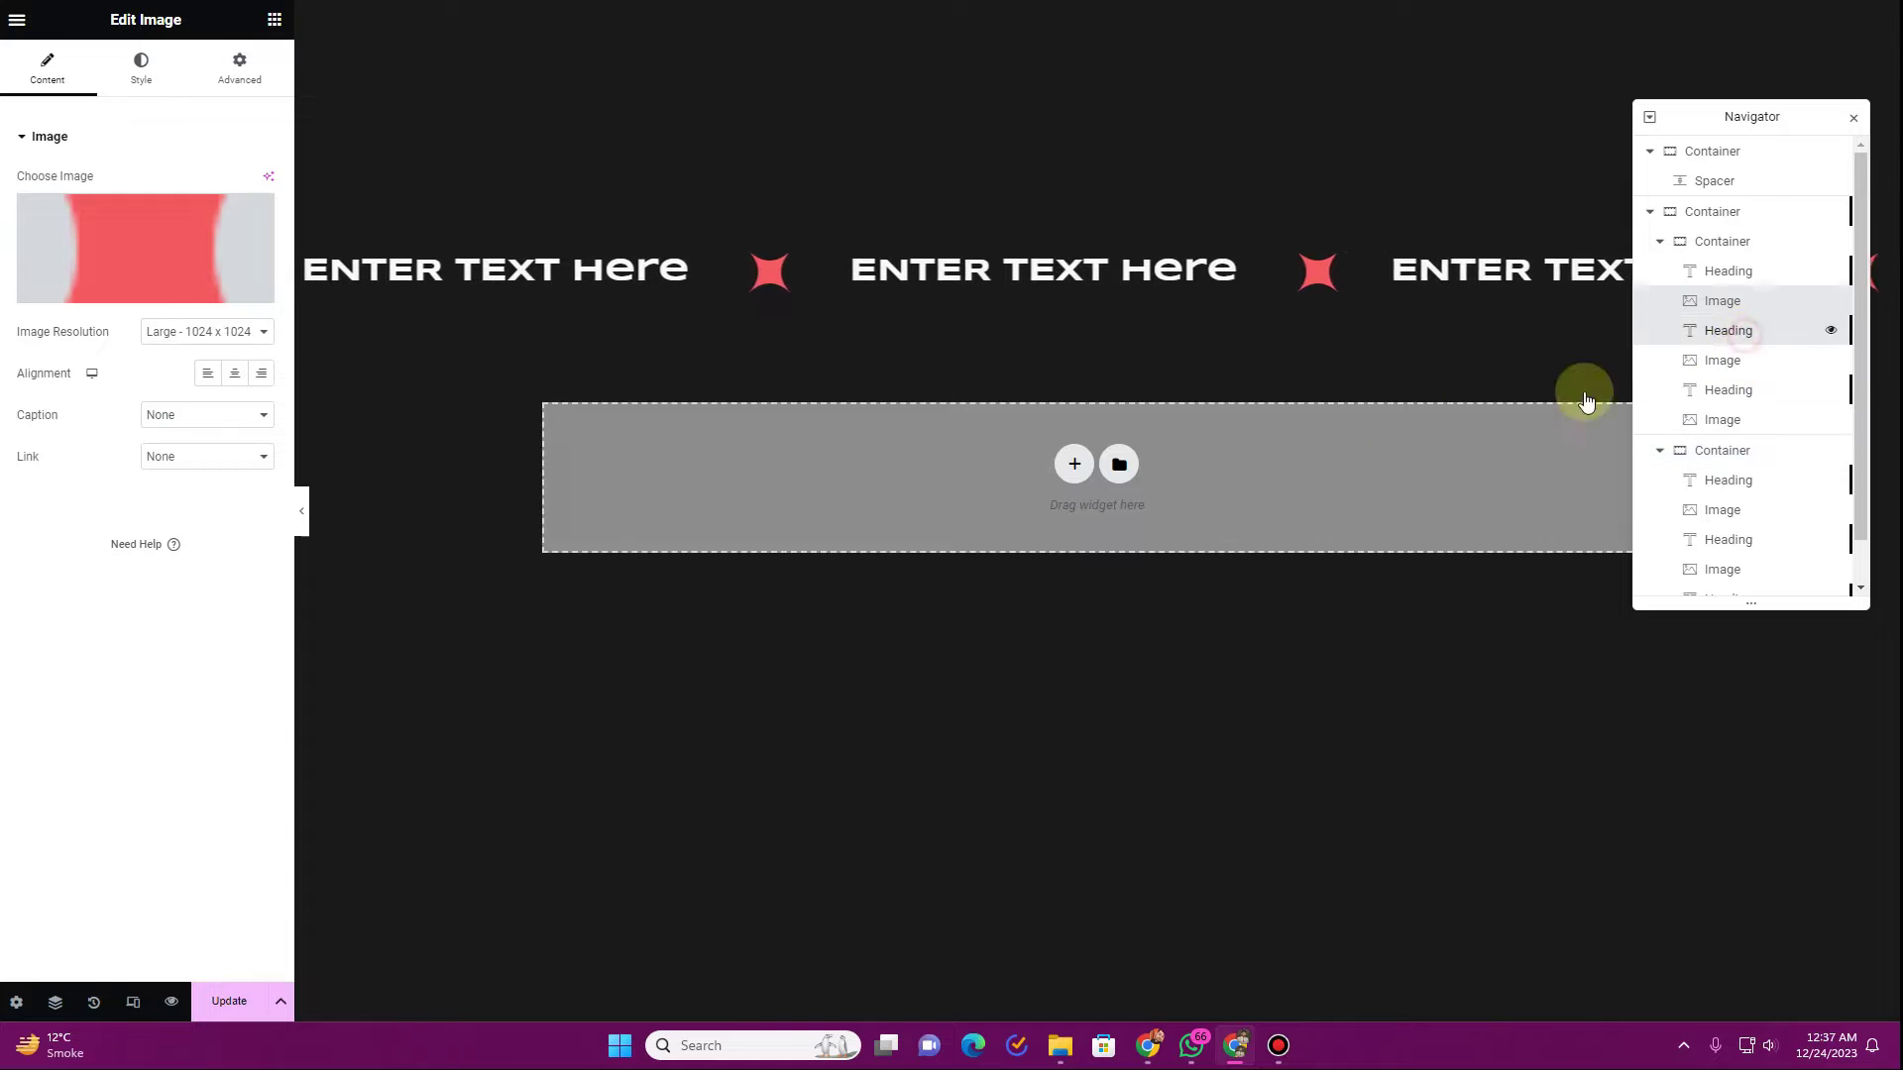
left_click(49, 72)
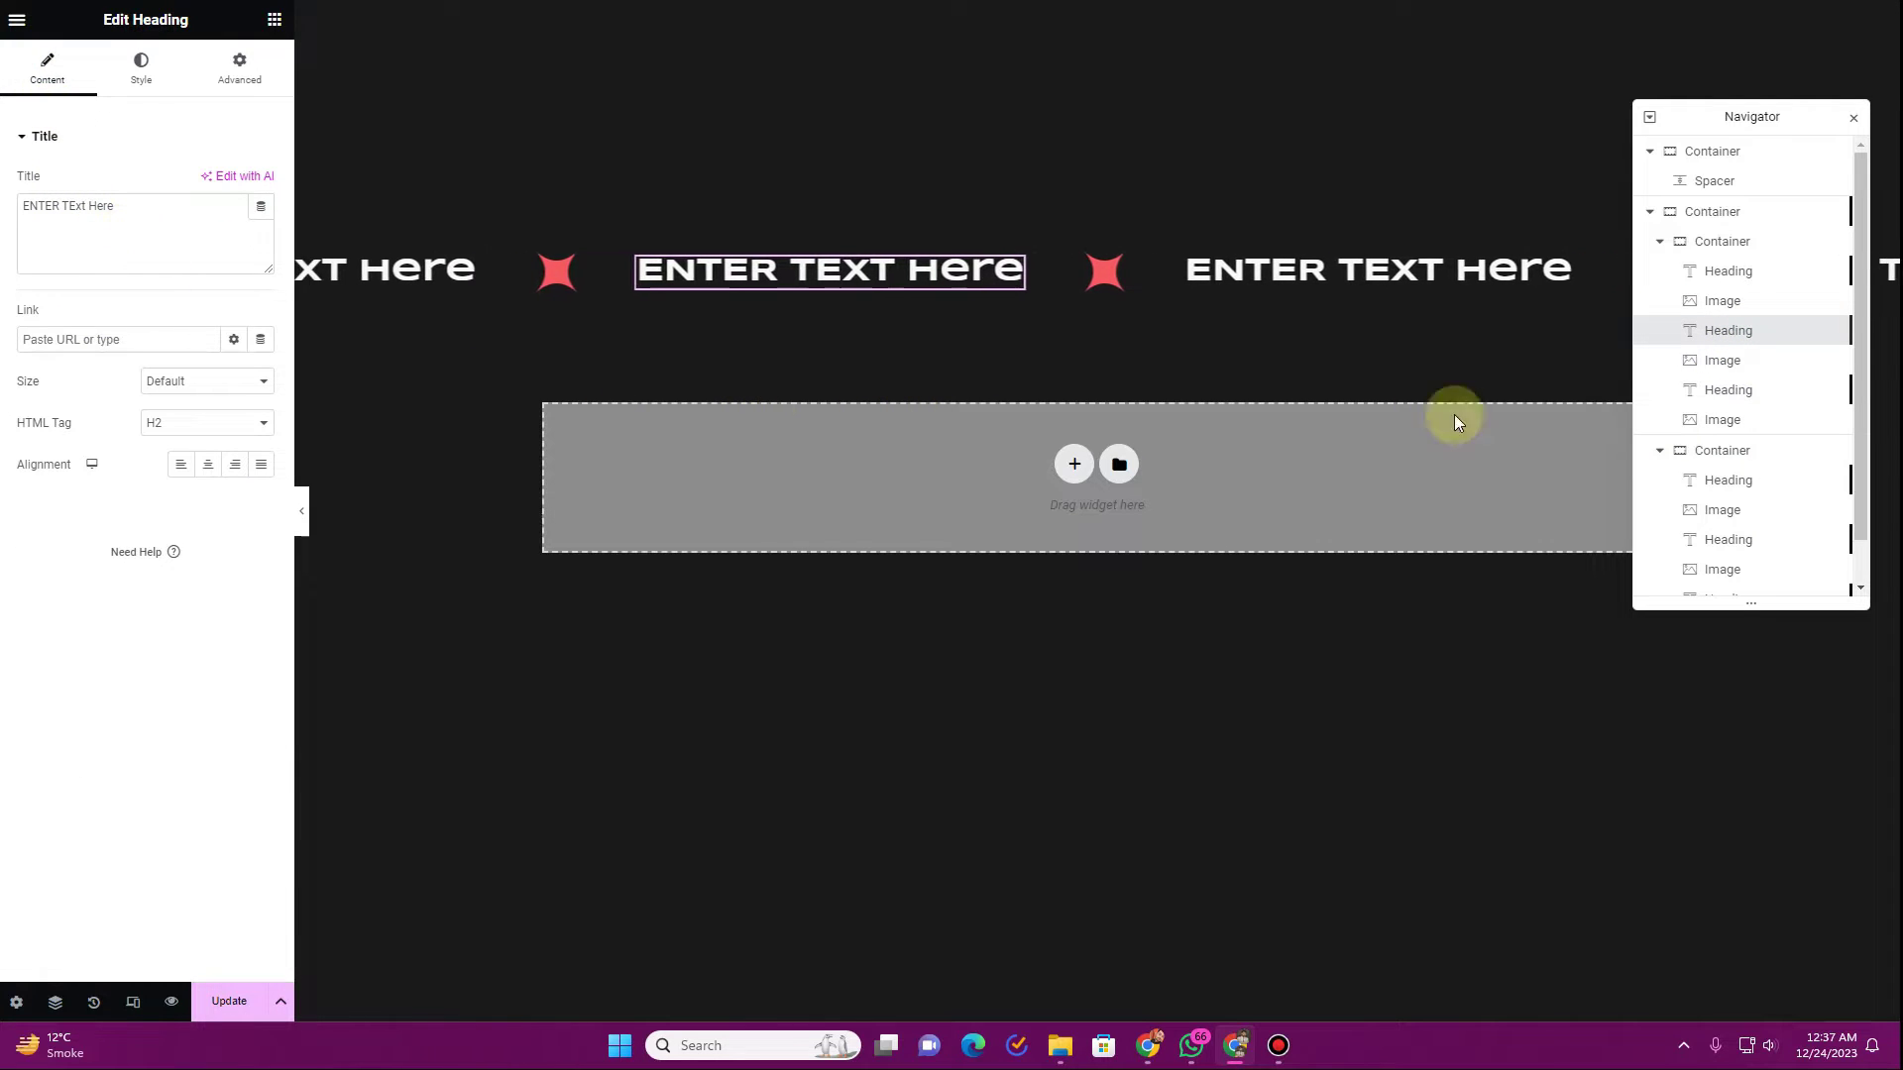
left_click(1720, 365)
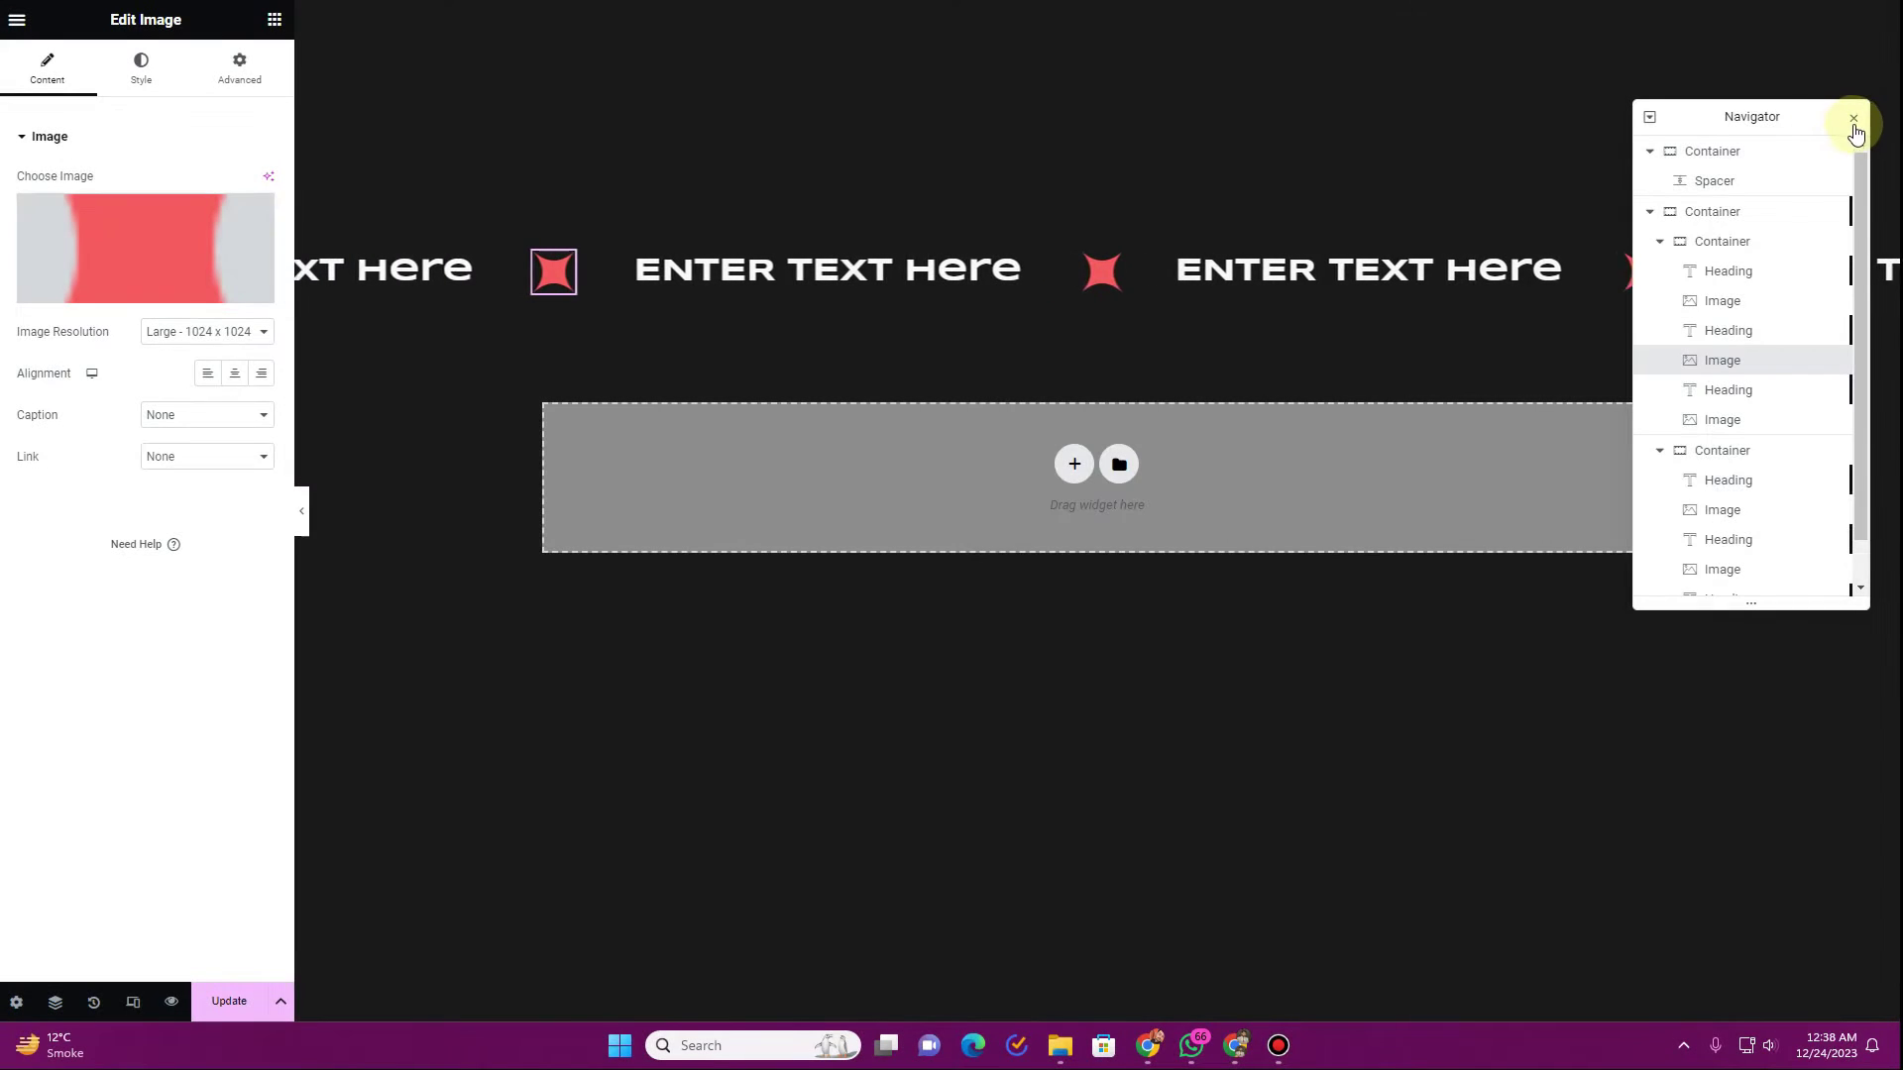
left_click(1852, 119)
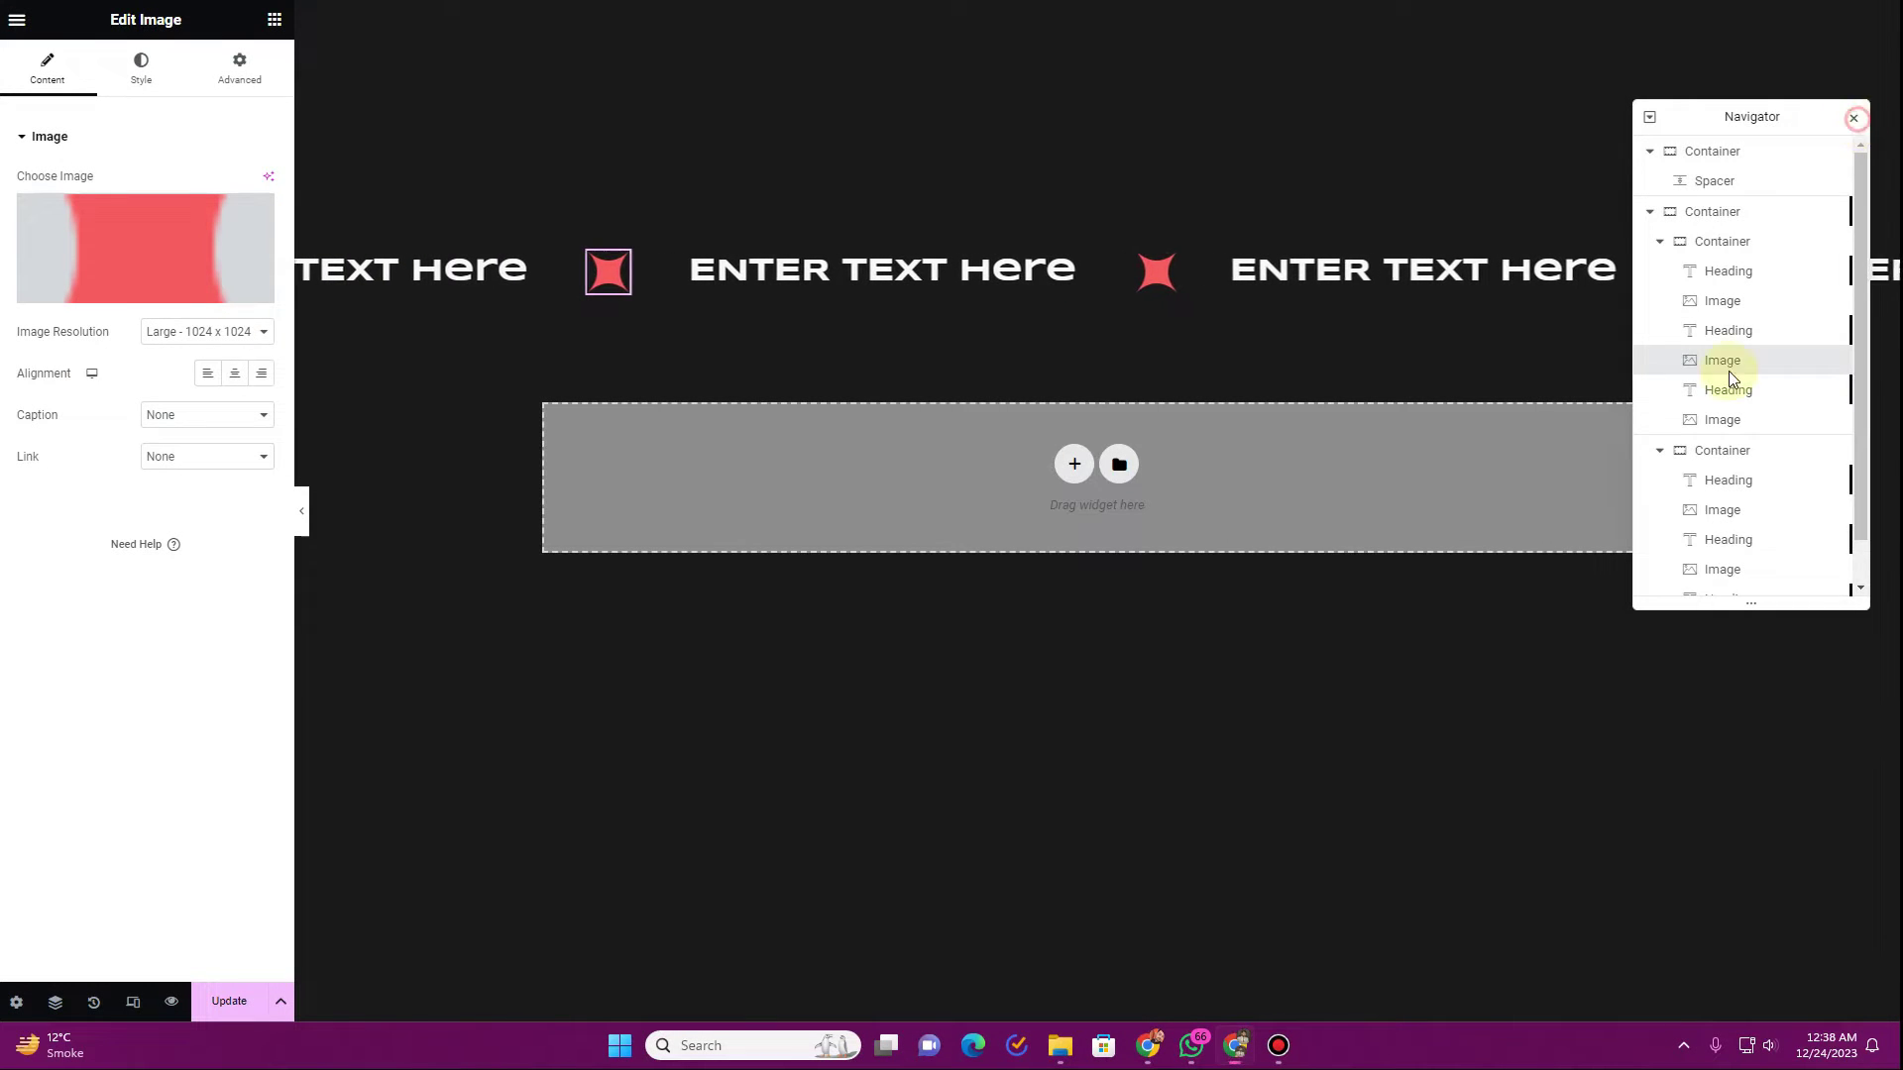
- Add a single-column container below the marquee and place a Spacer widget inside it
left_click(1074, 464)
left_click(807, 507)
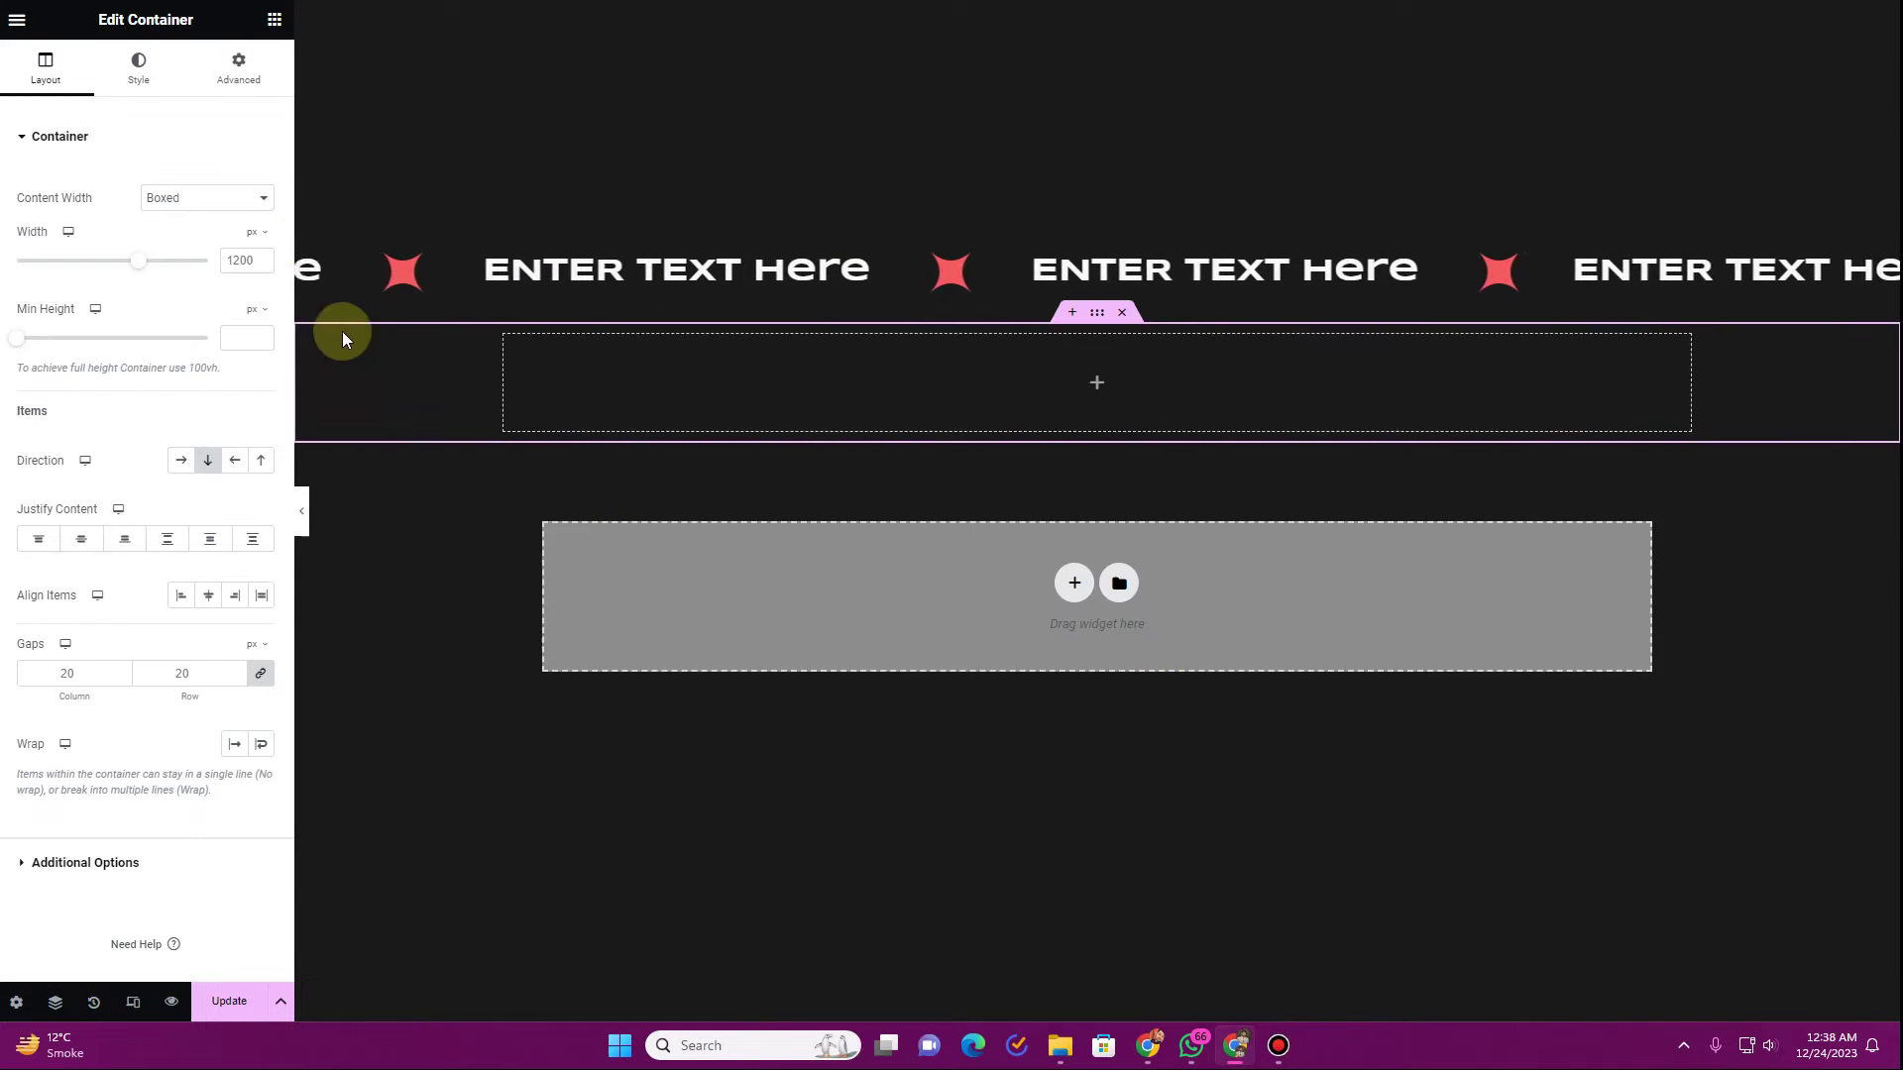
left_click(274, 19)
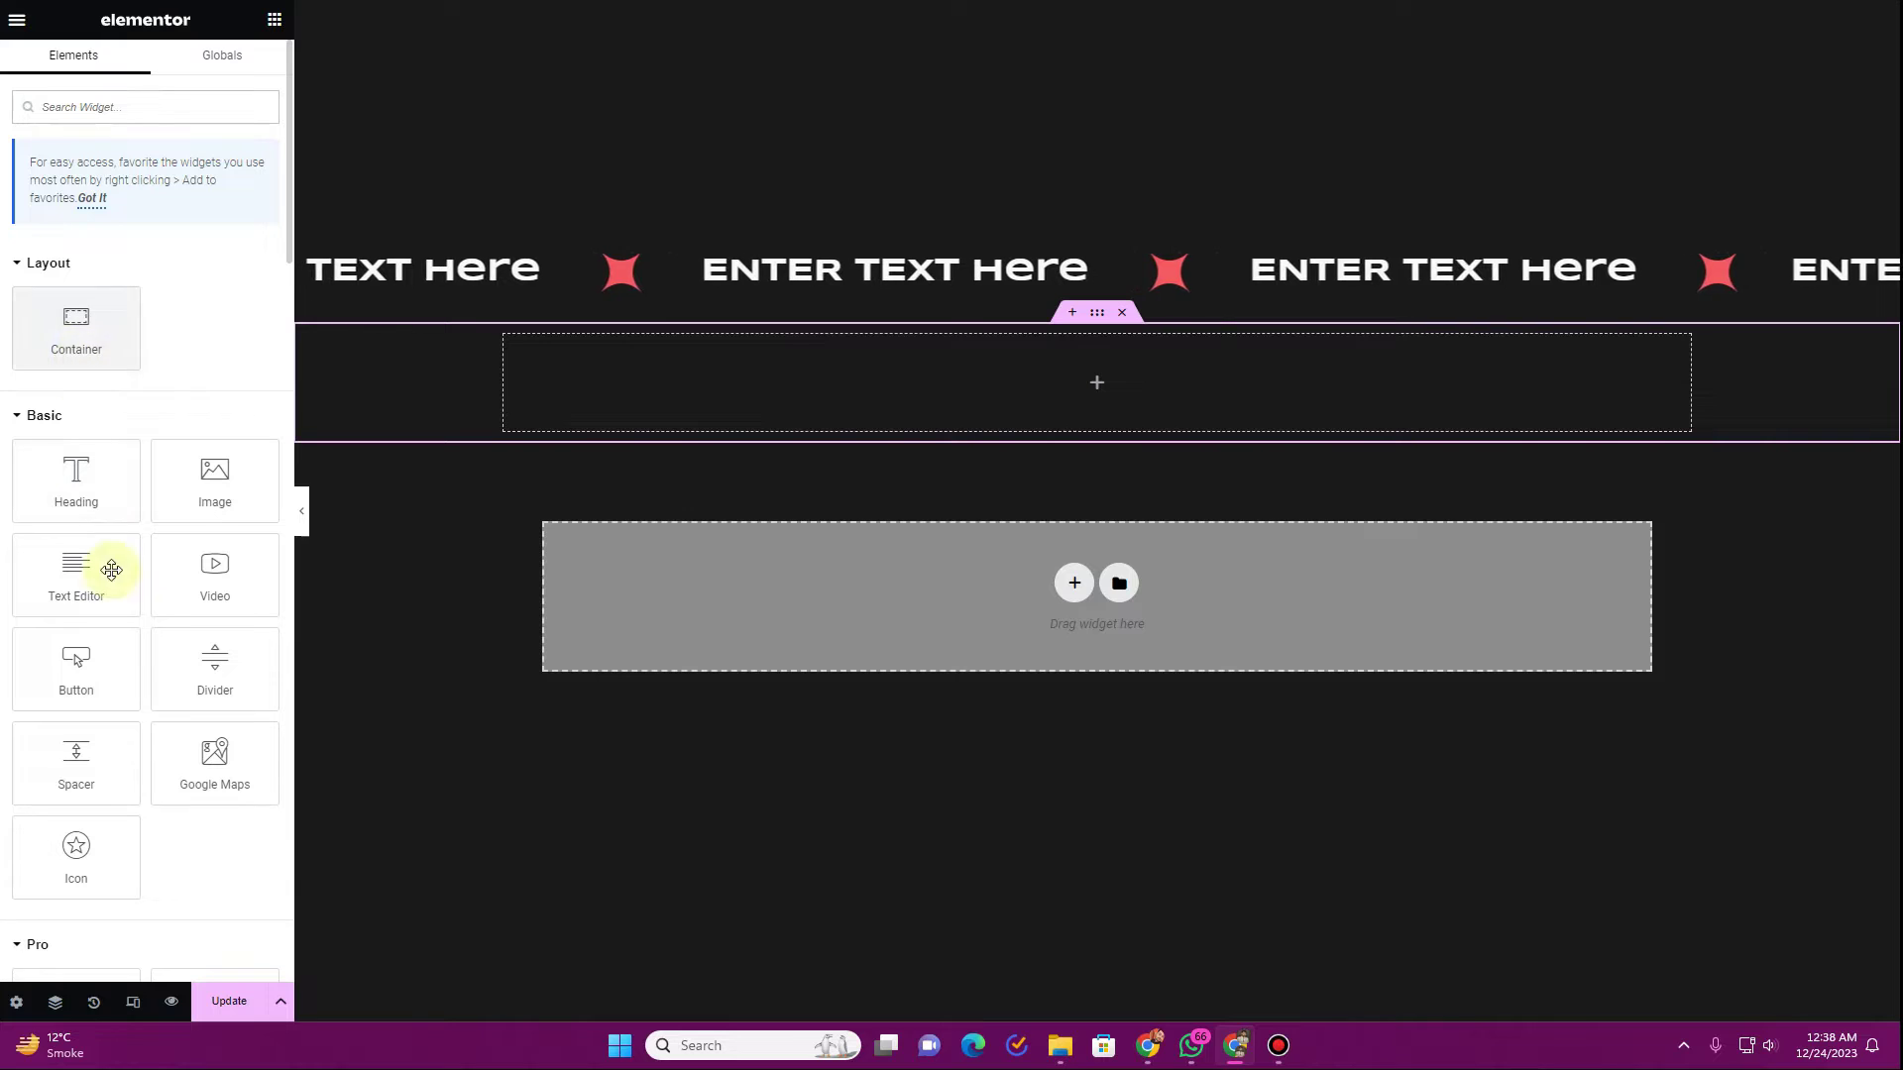
left_click_drag(74, 738, 805, 421)
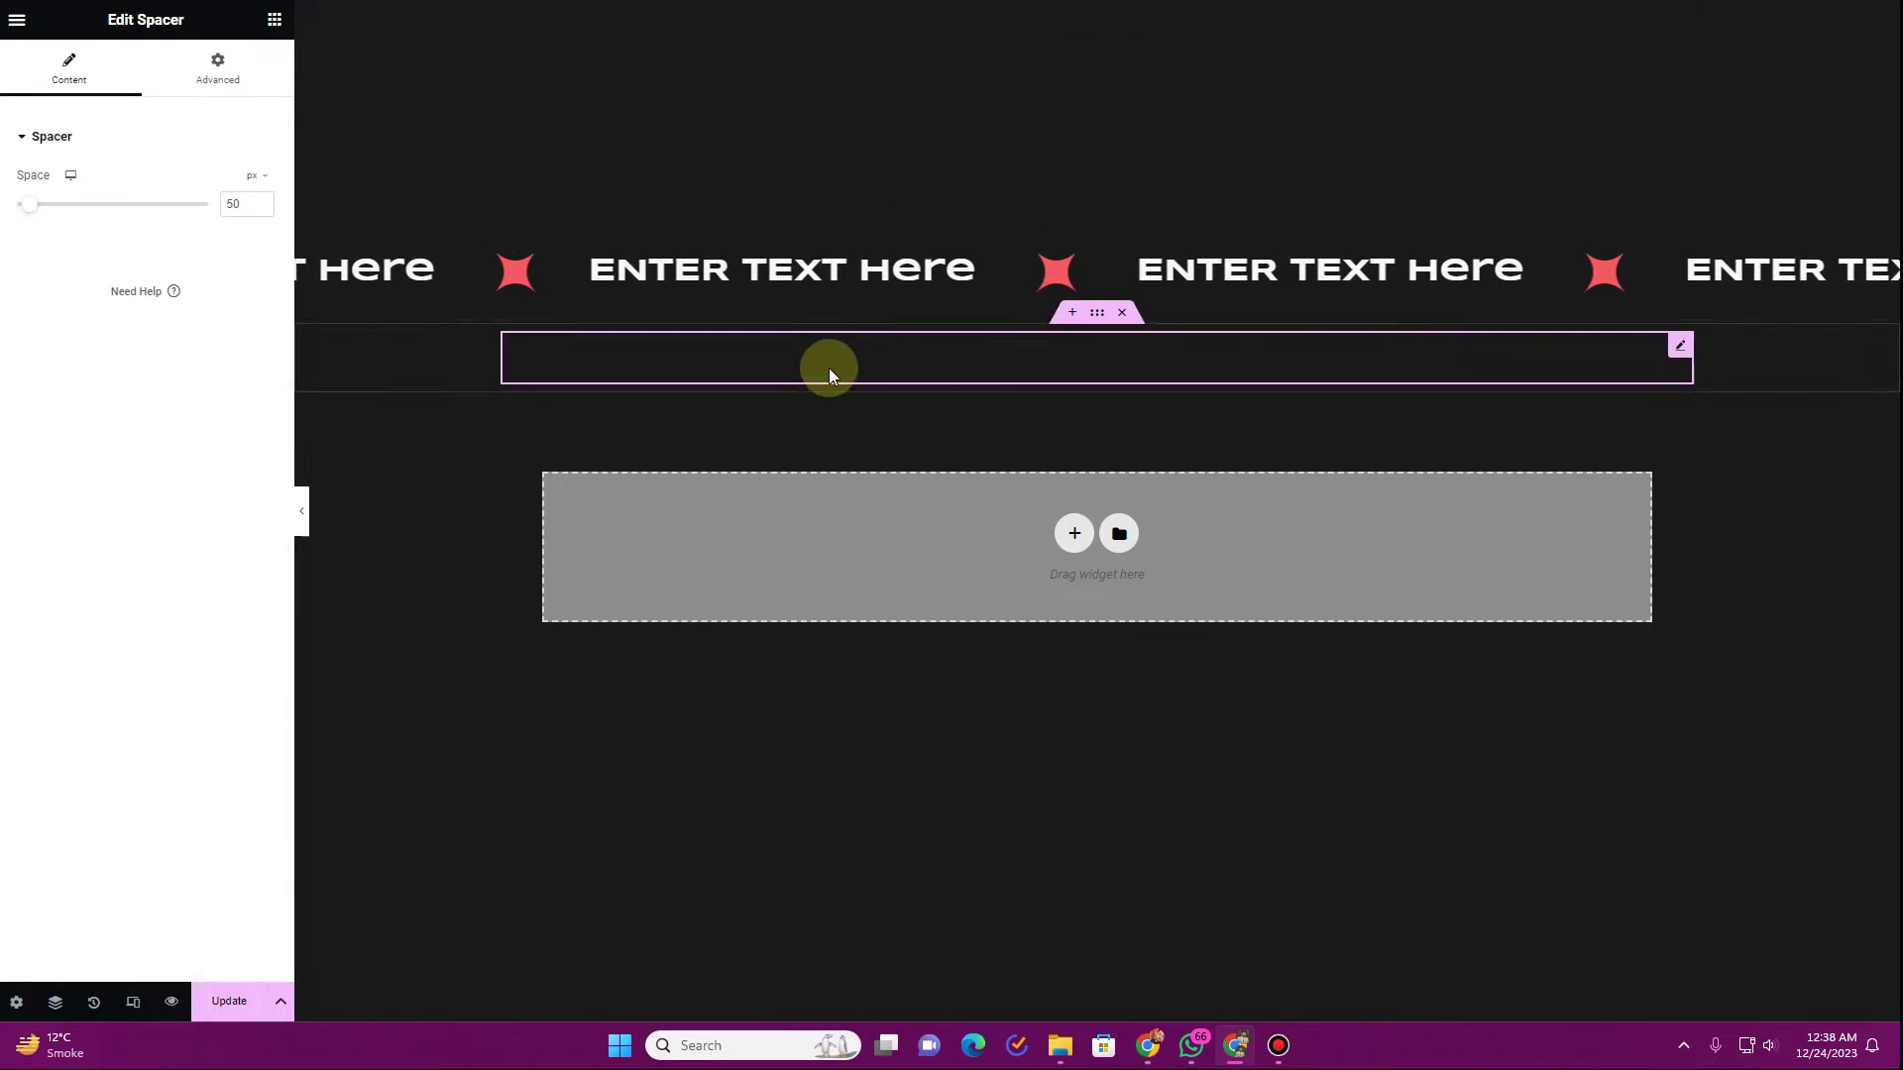
- Add another single-column container below the spacer and set its content width to Full Width
left_click(1080, 536)
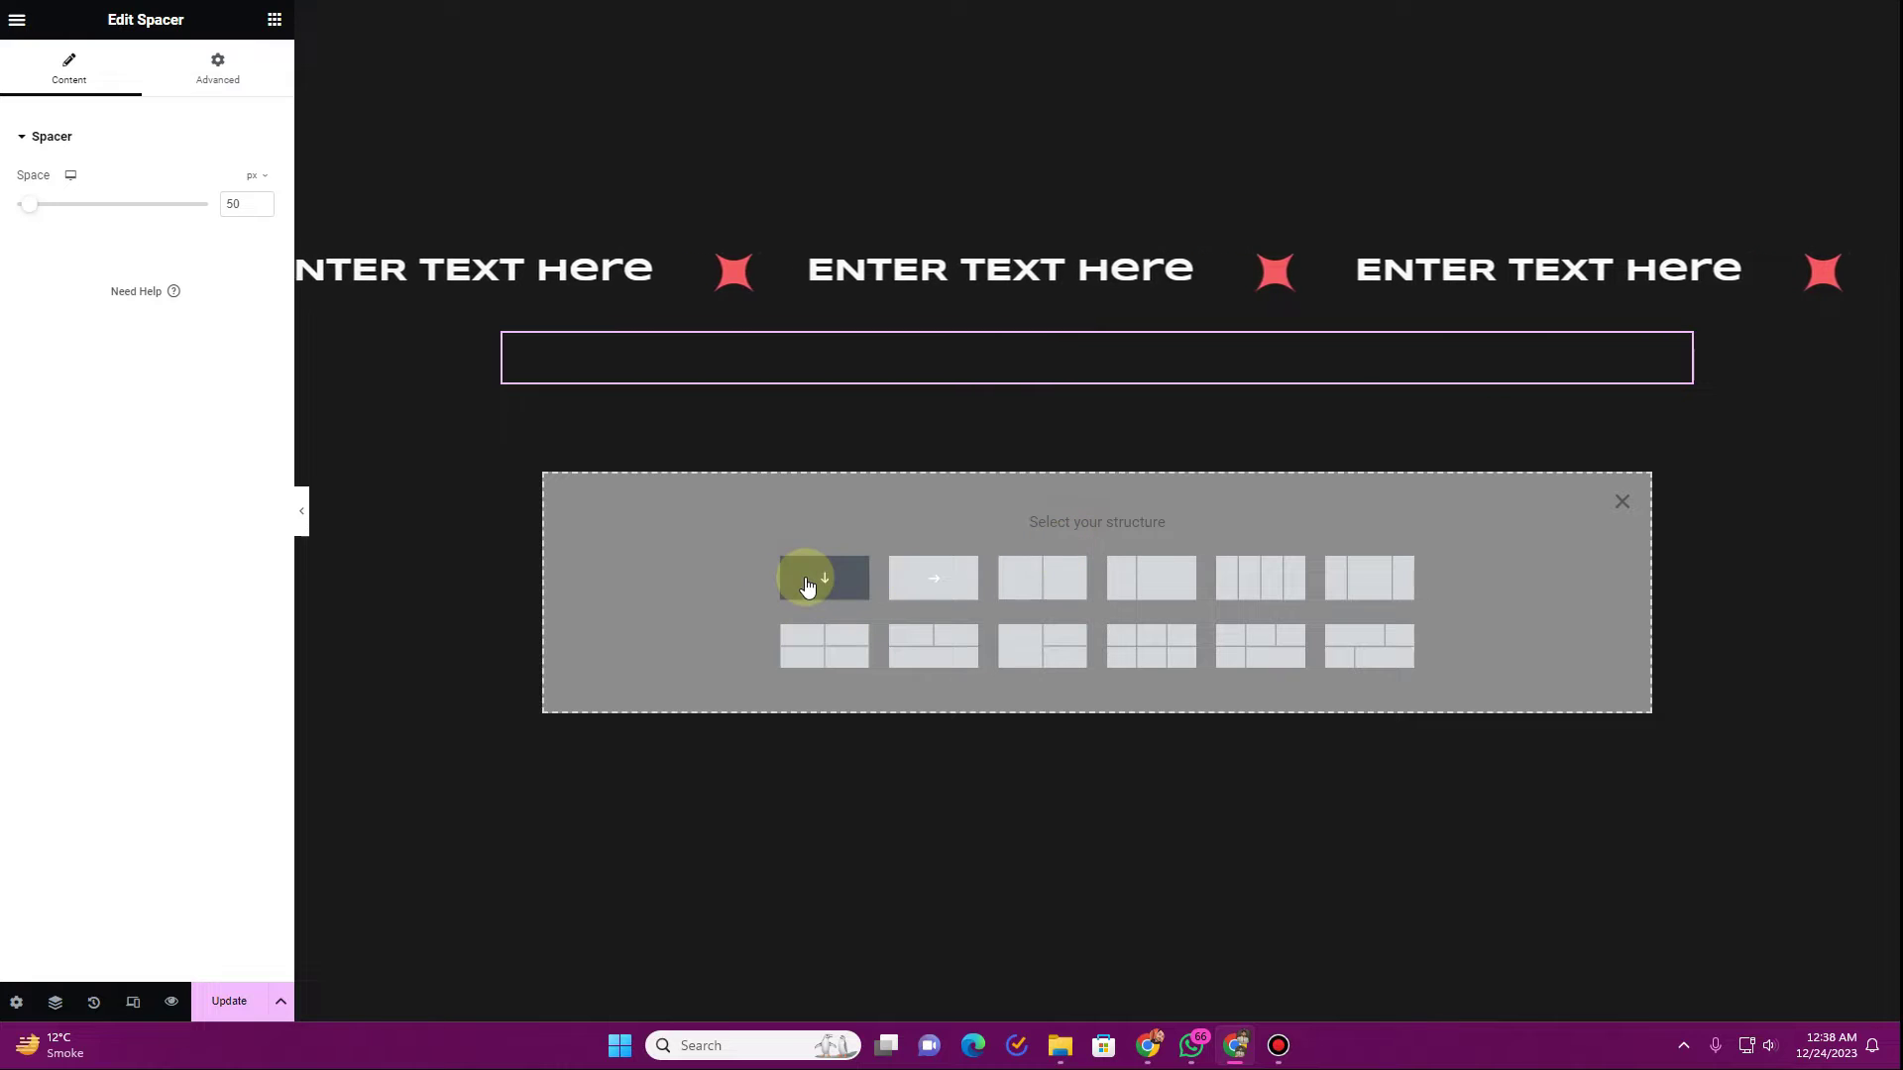
left_click(814, 592)
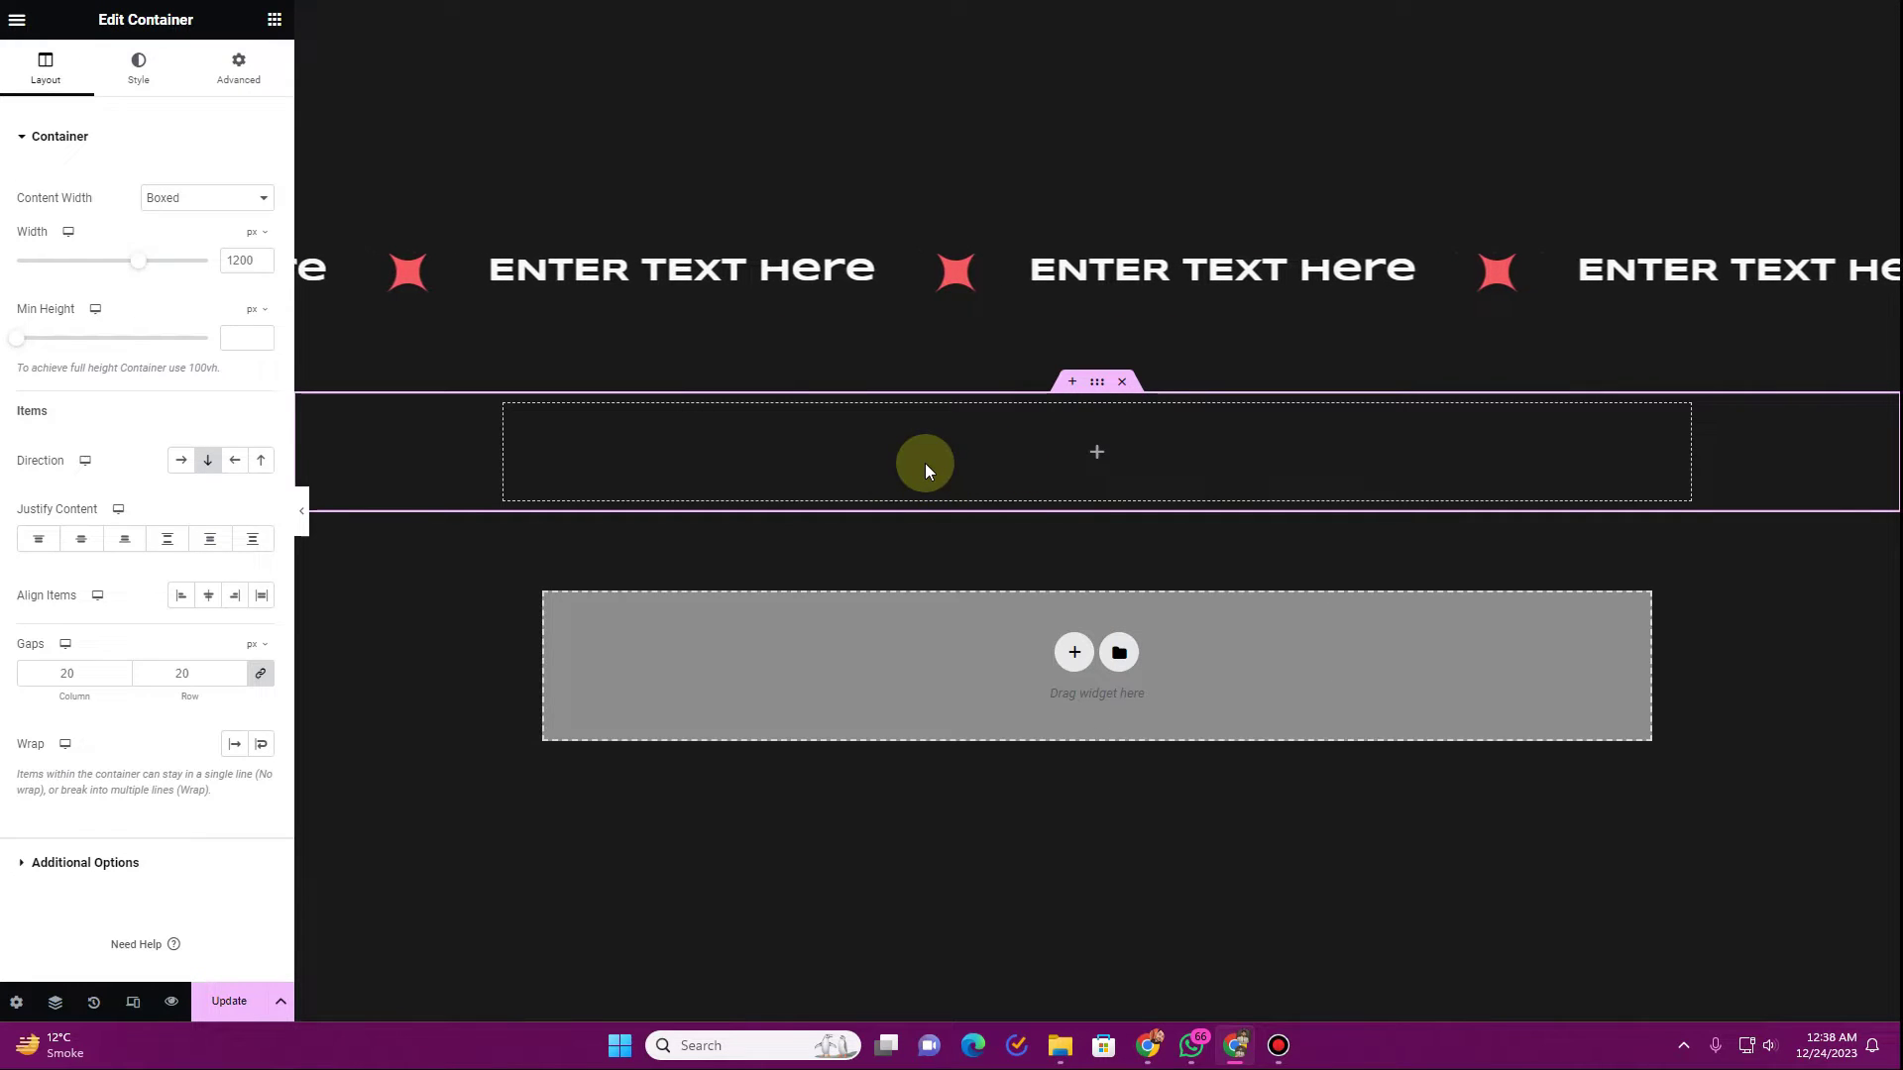
left_click(199, 199)
left_click(189, 242)
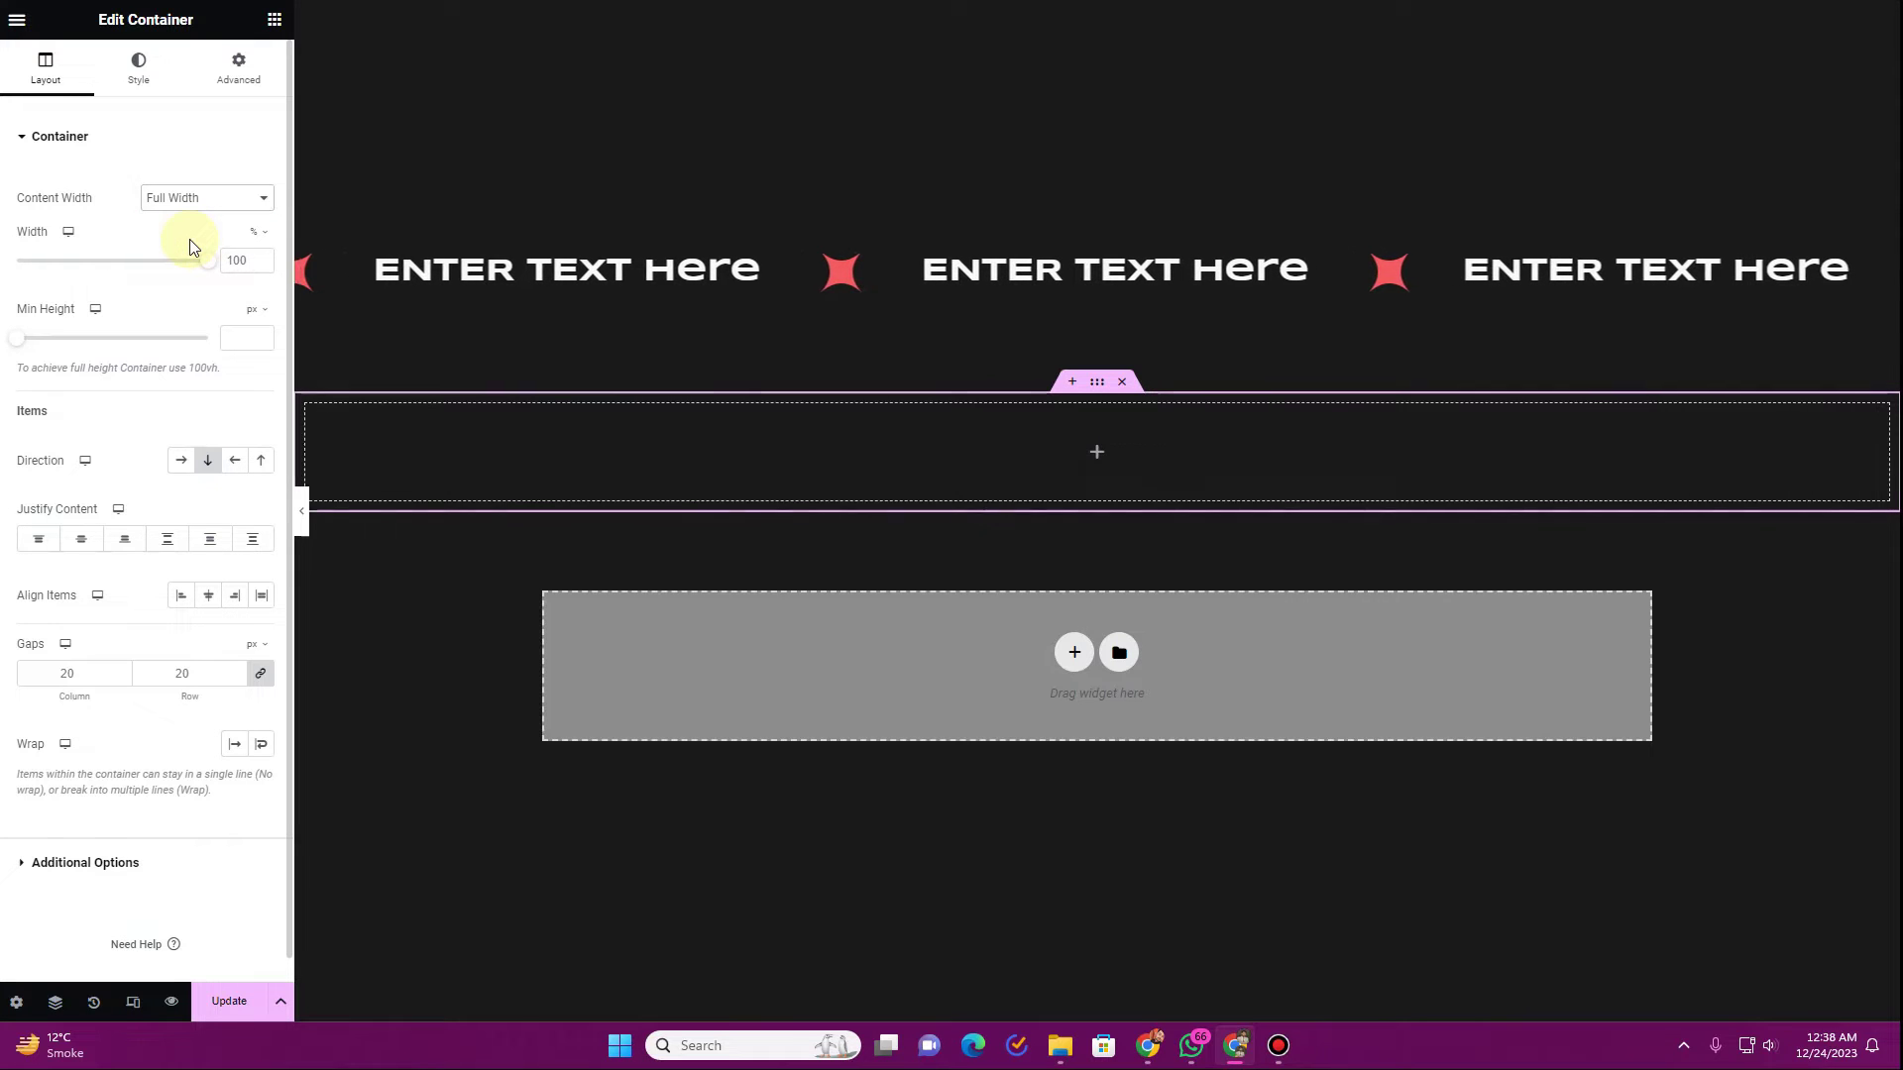
- Nest a new container inside the full-width container and set its content width to Full Width
left_click(274, 20)
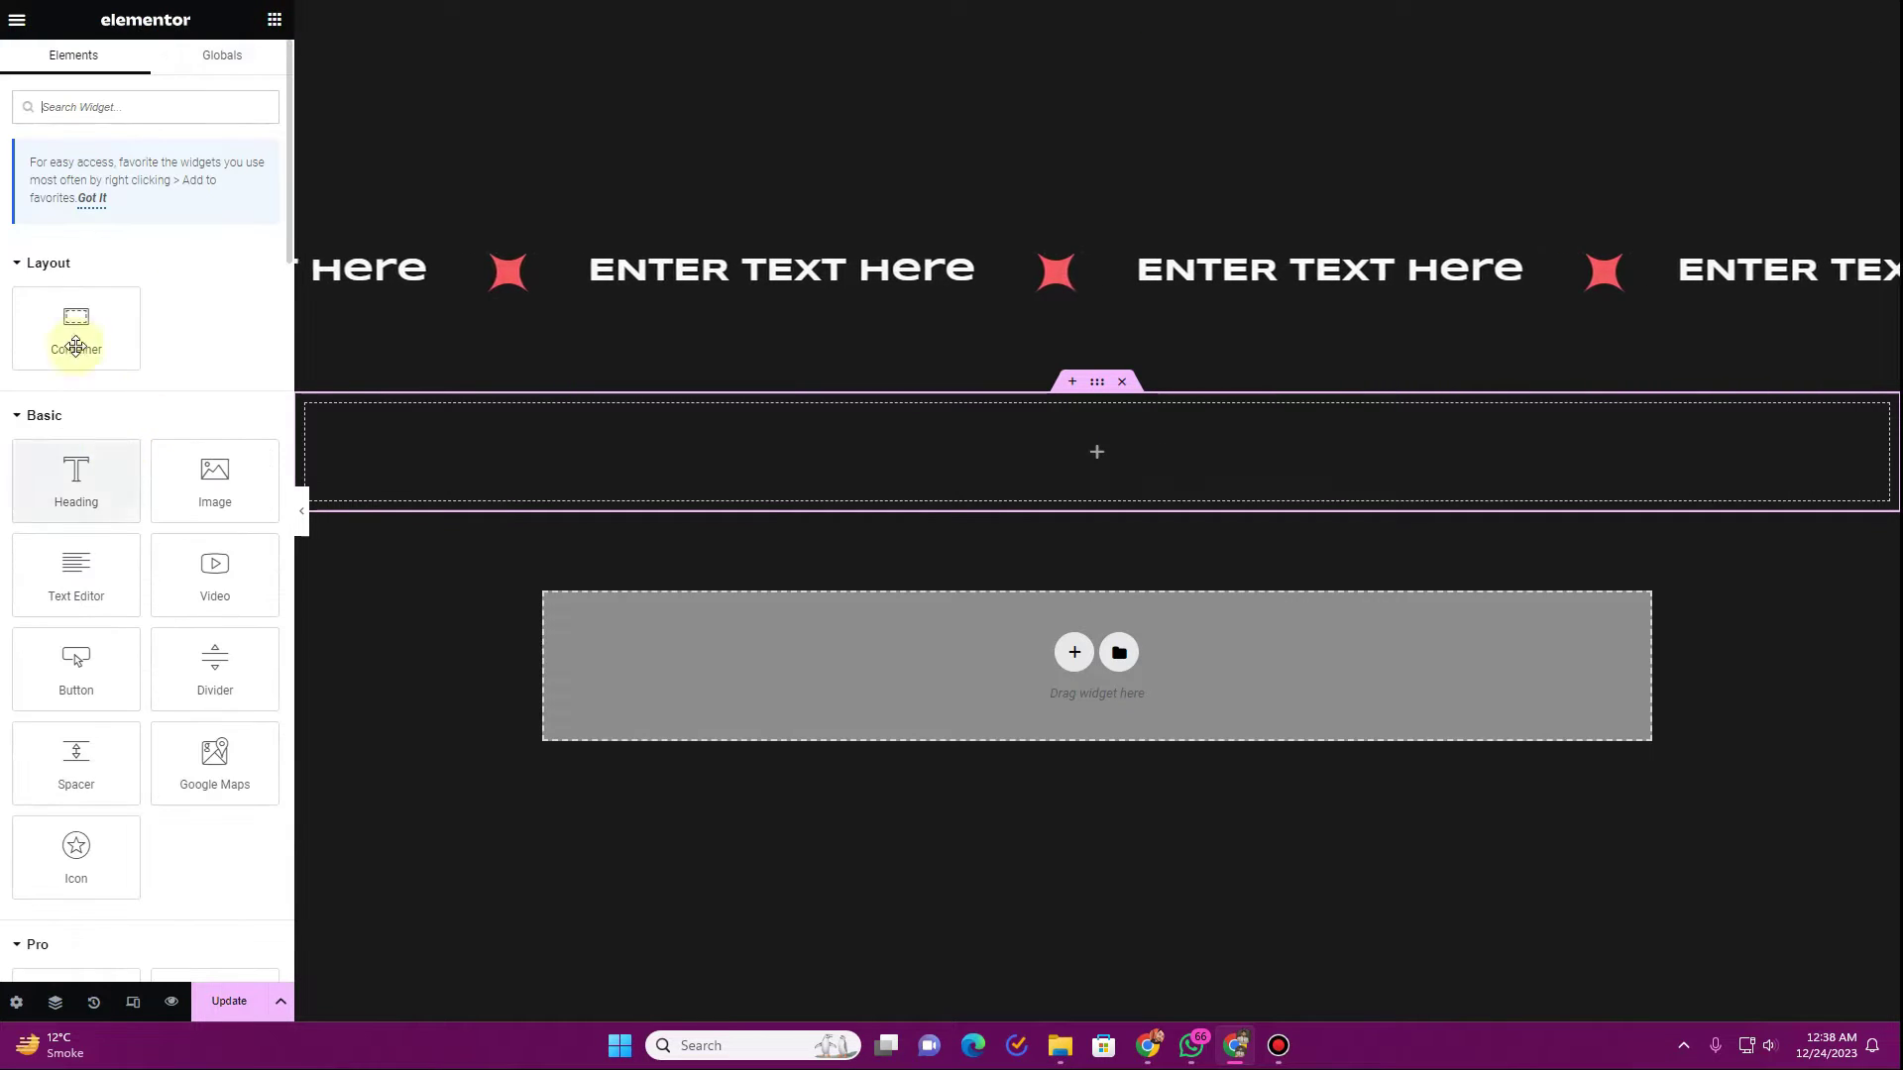
left_click_drag(126, 347, 438, 458)
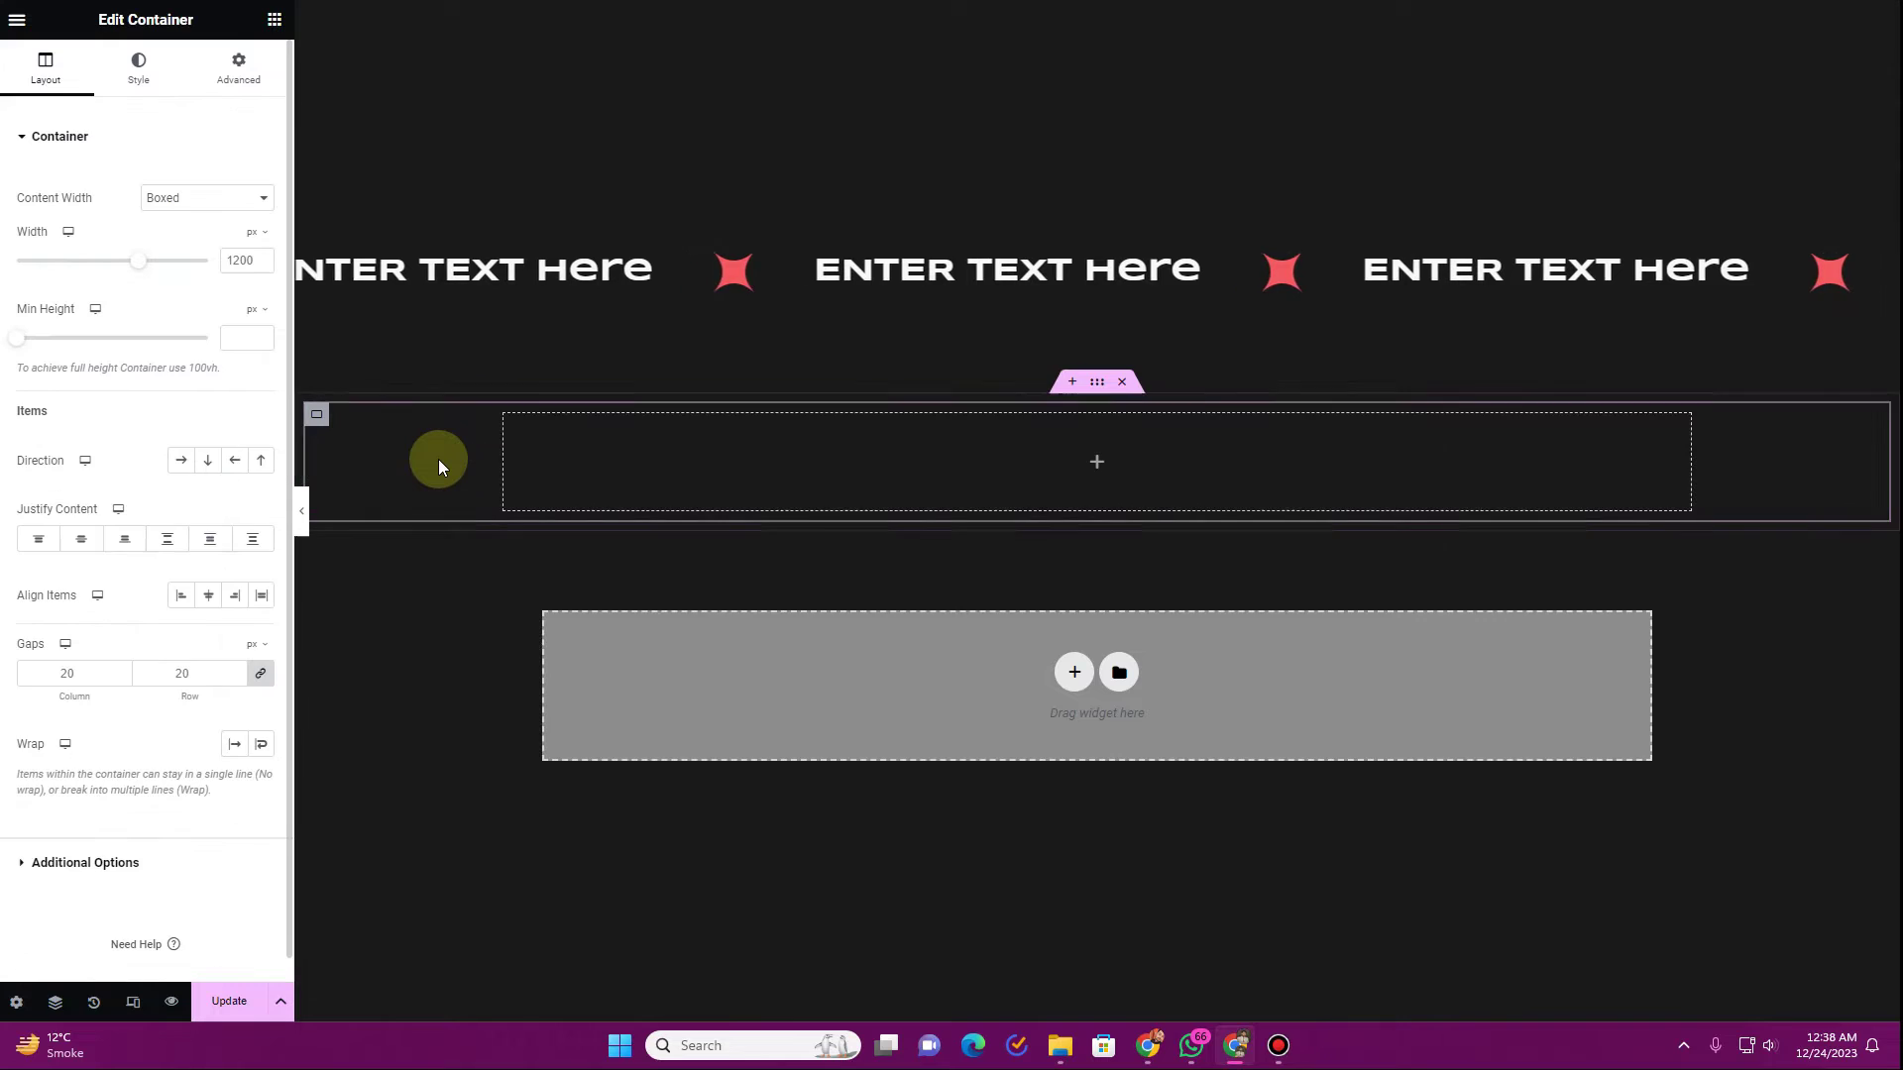
left_click(206, 201)
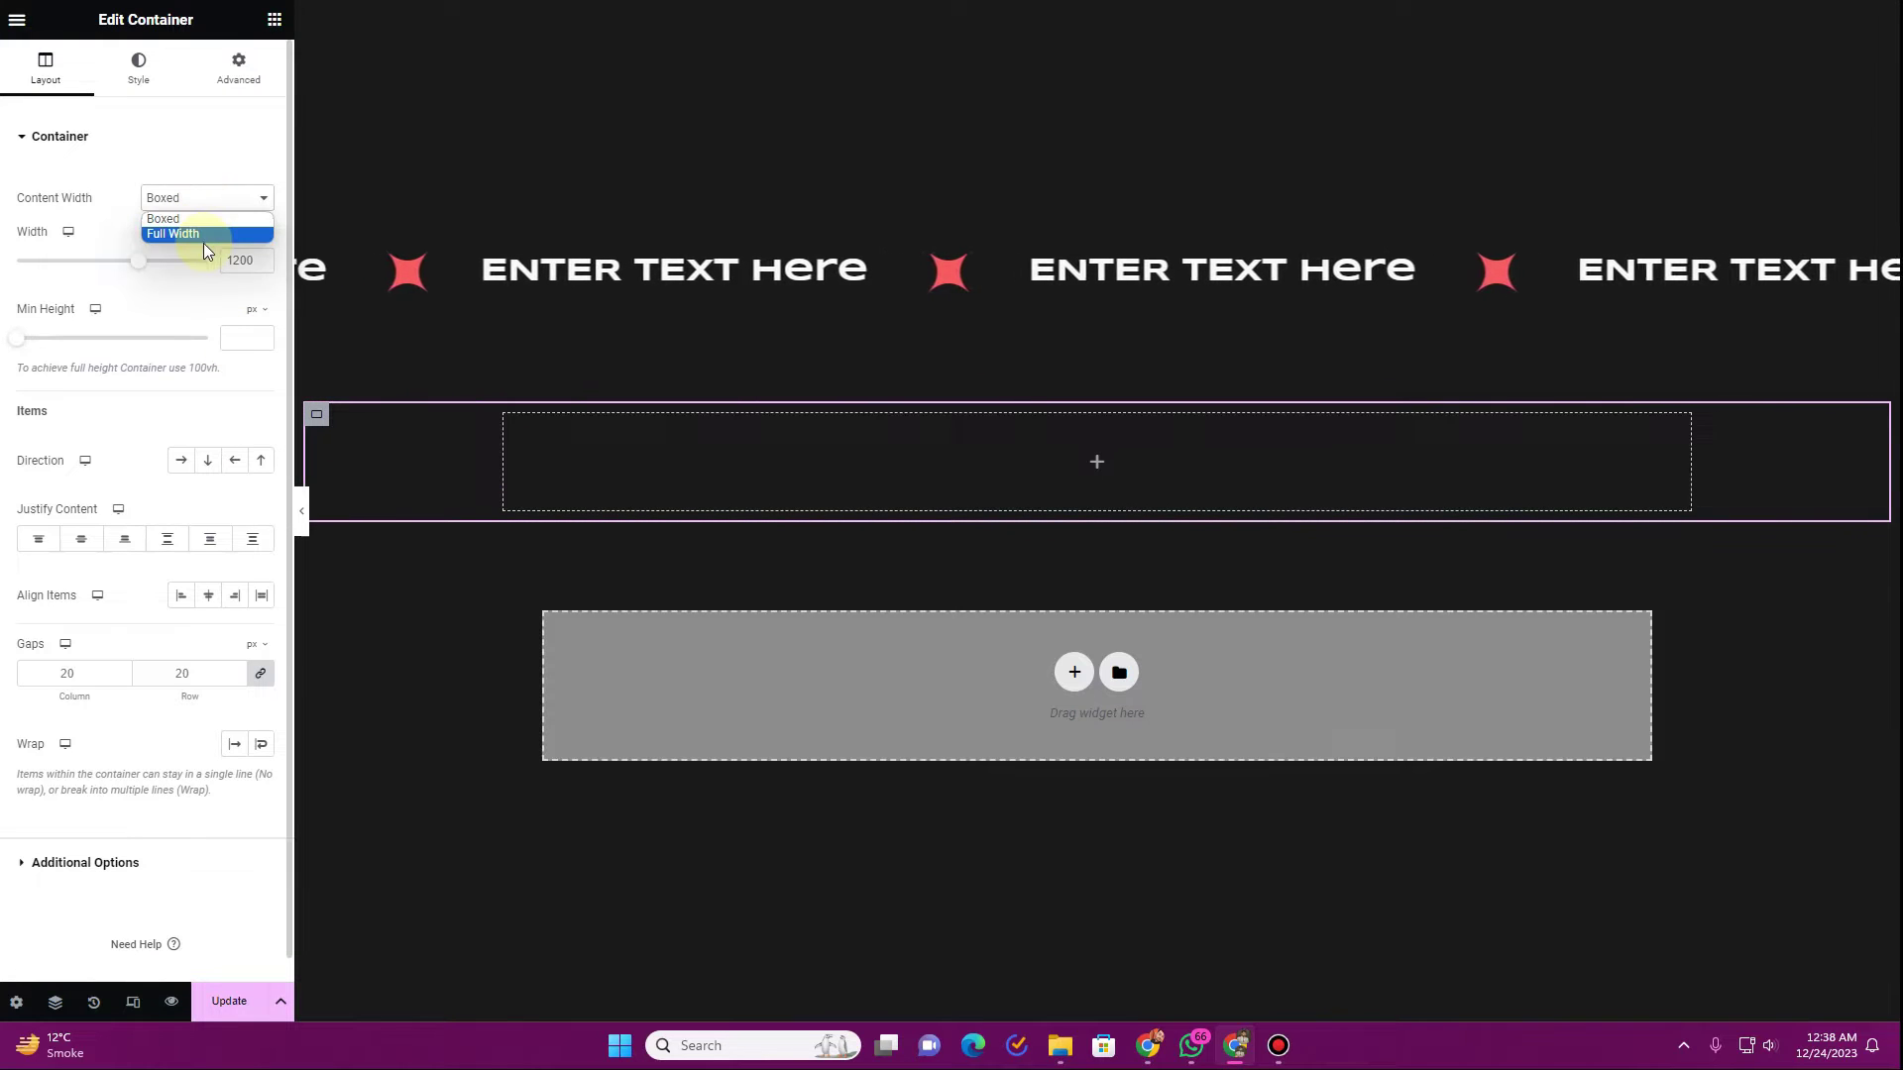
left_click(206, 236)
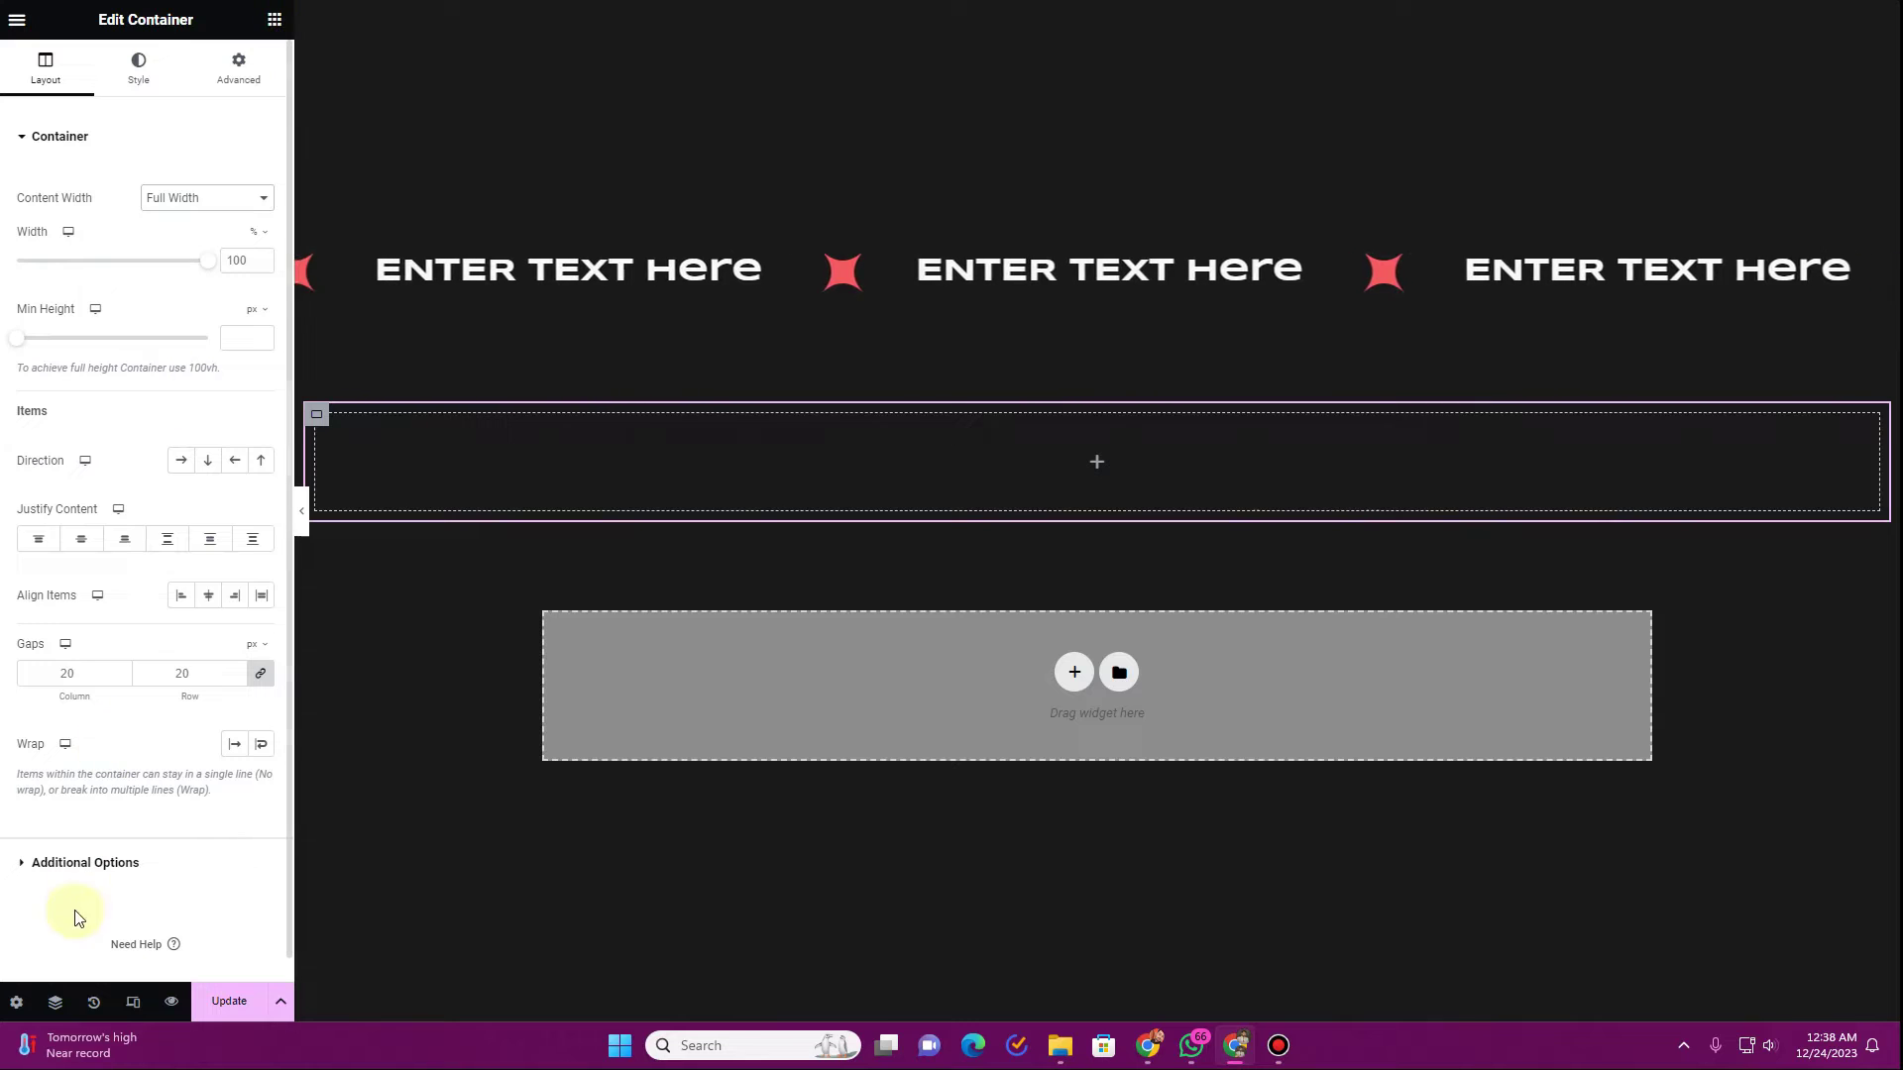
- Copy the first heading of the existing marquee and paste it into the empty nested container
left_click(56, 1002)
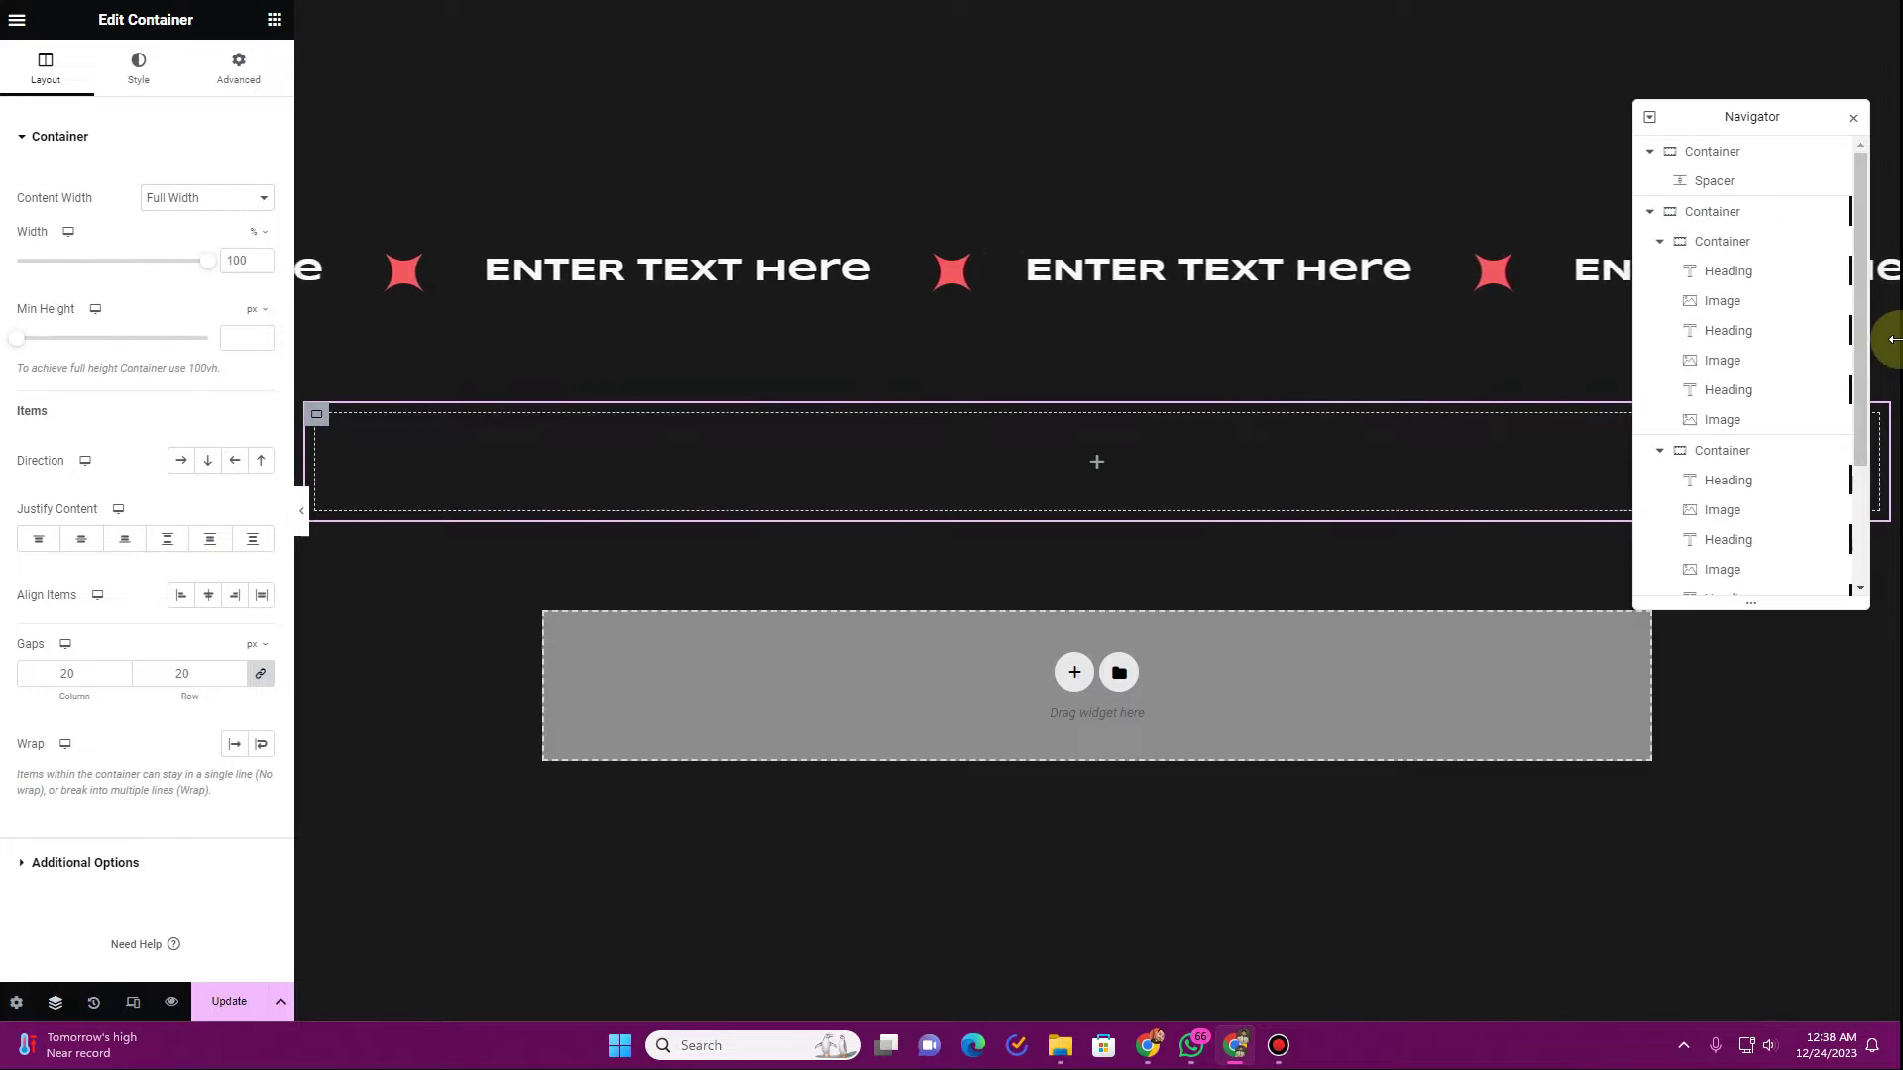
left_click(1720, 273)
right_click(1721, 272)
left_click(1720, 369)
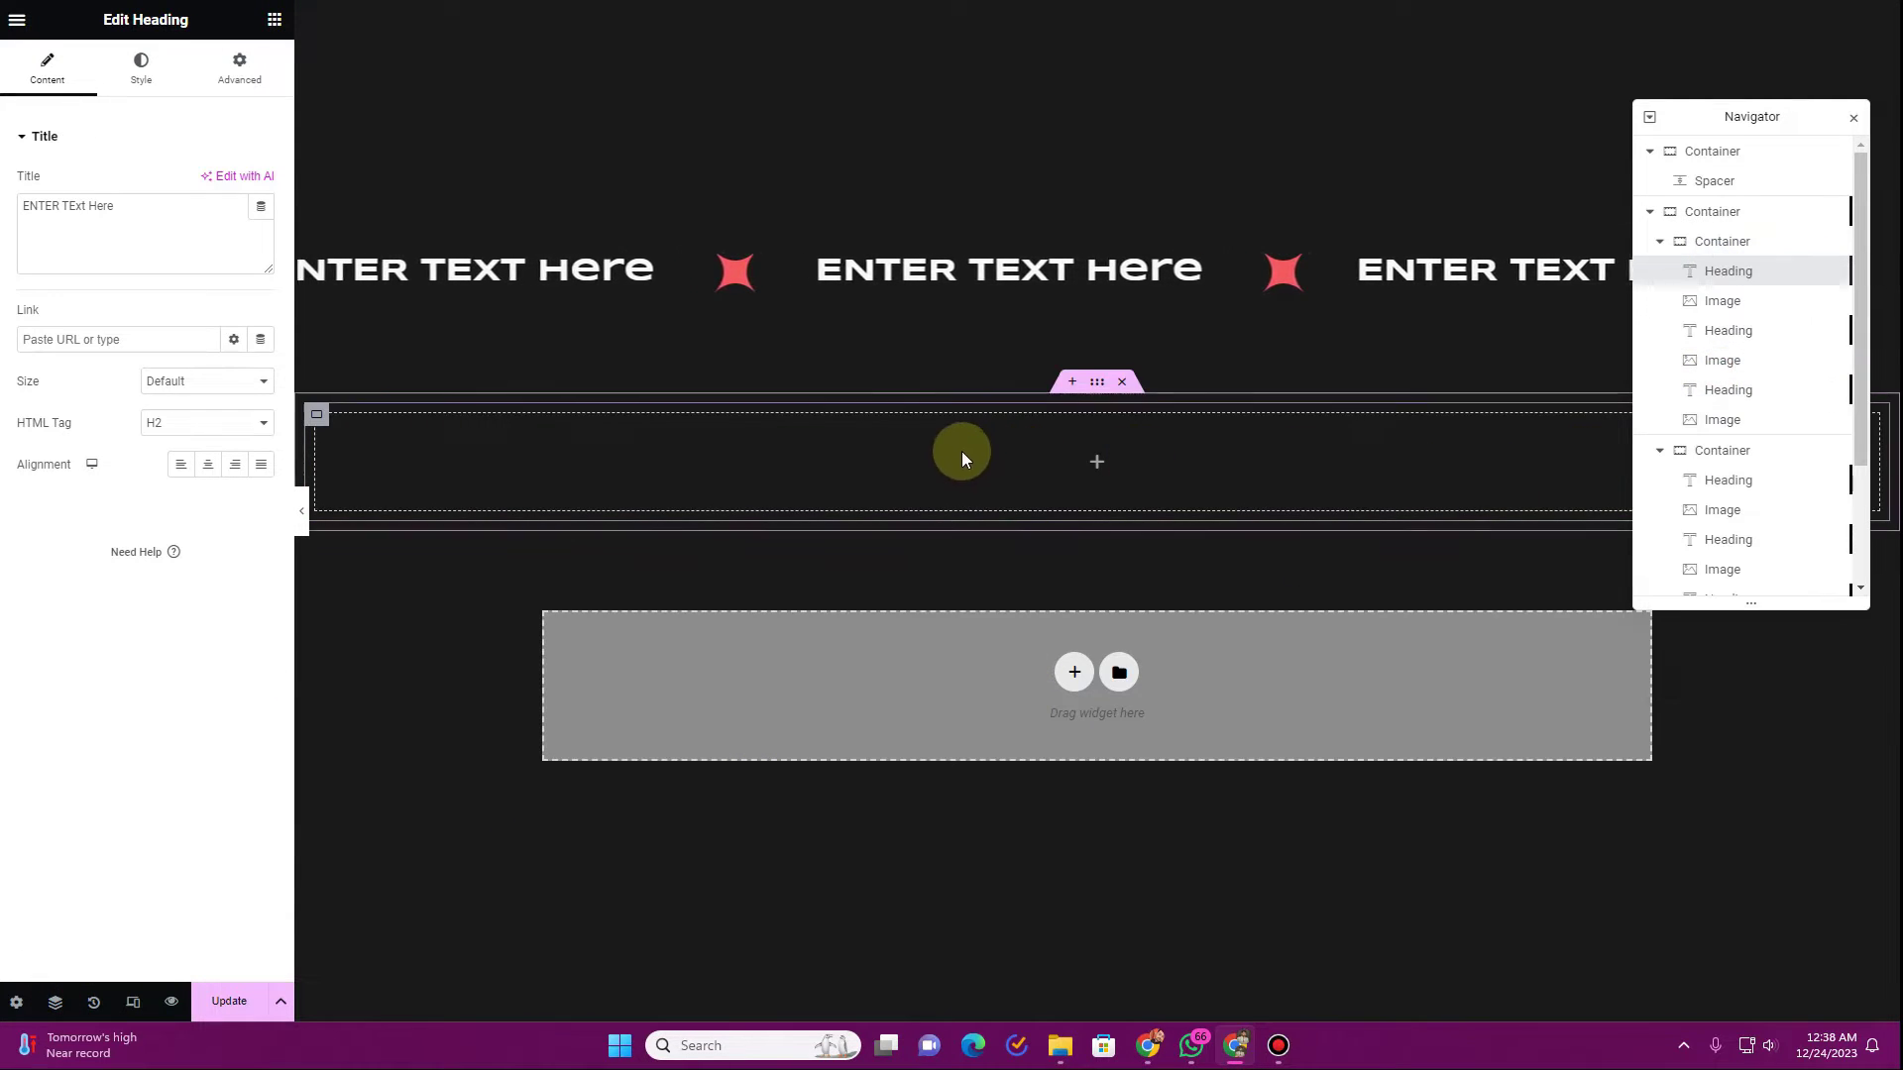
right_click(966, 458)
left_click(1031, 628)
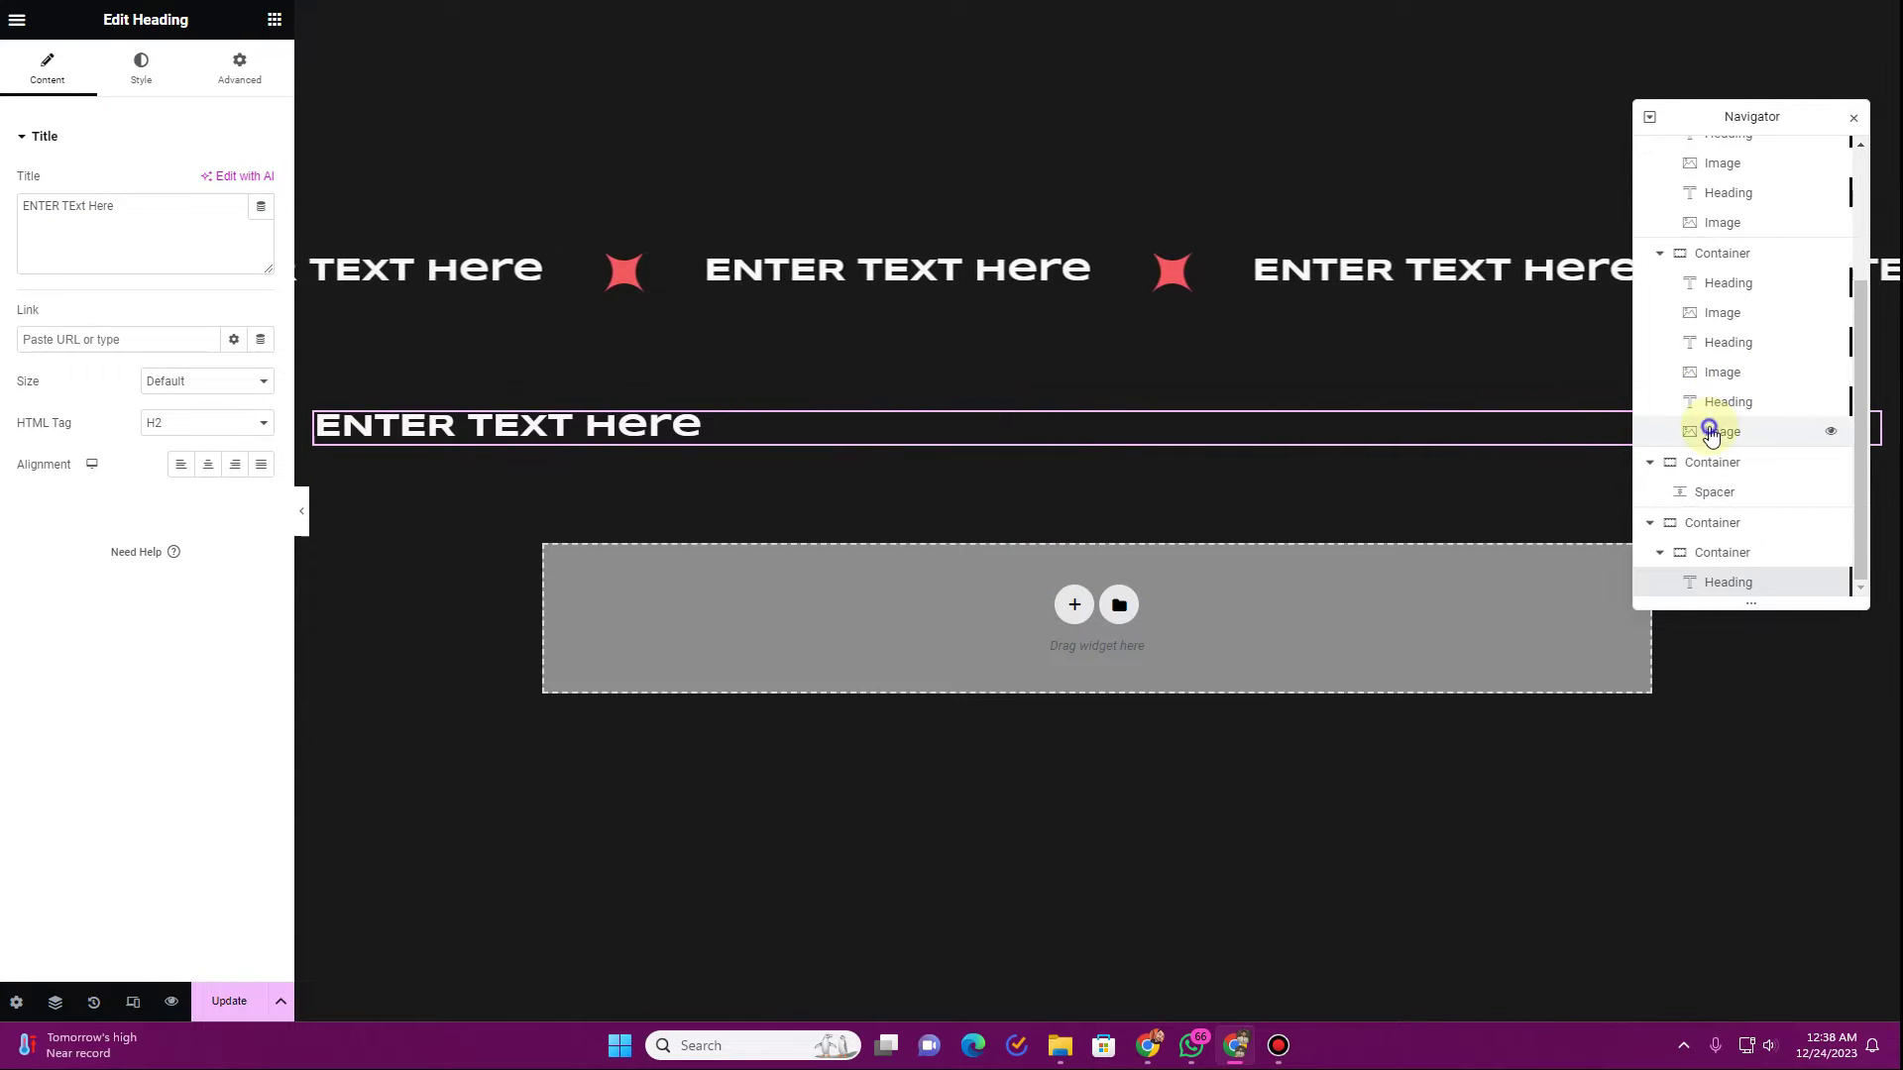
- Copy the marquee's last star image and paste it after the heading in the new nested container
right_click(1711, 434)
left_click(1725, 535)
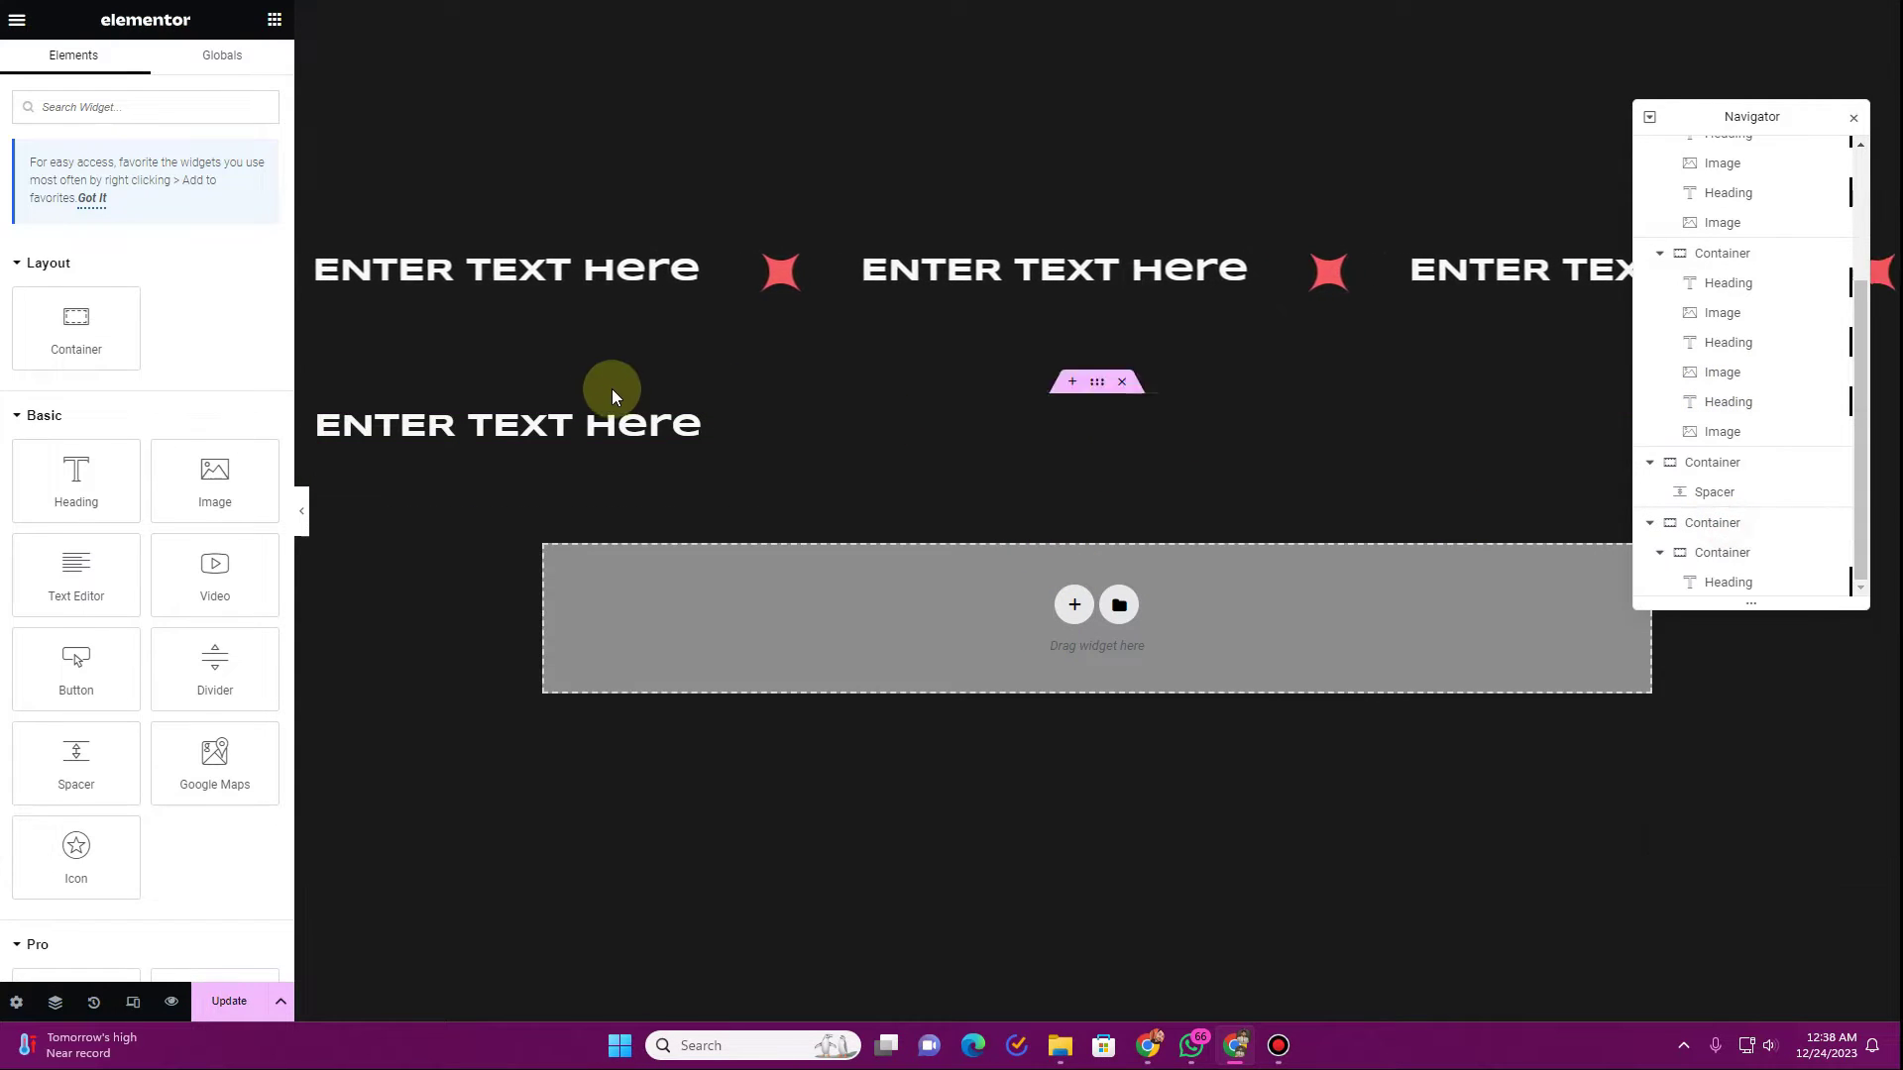
right_click(640, 432)
left_click(728, 575)
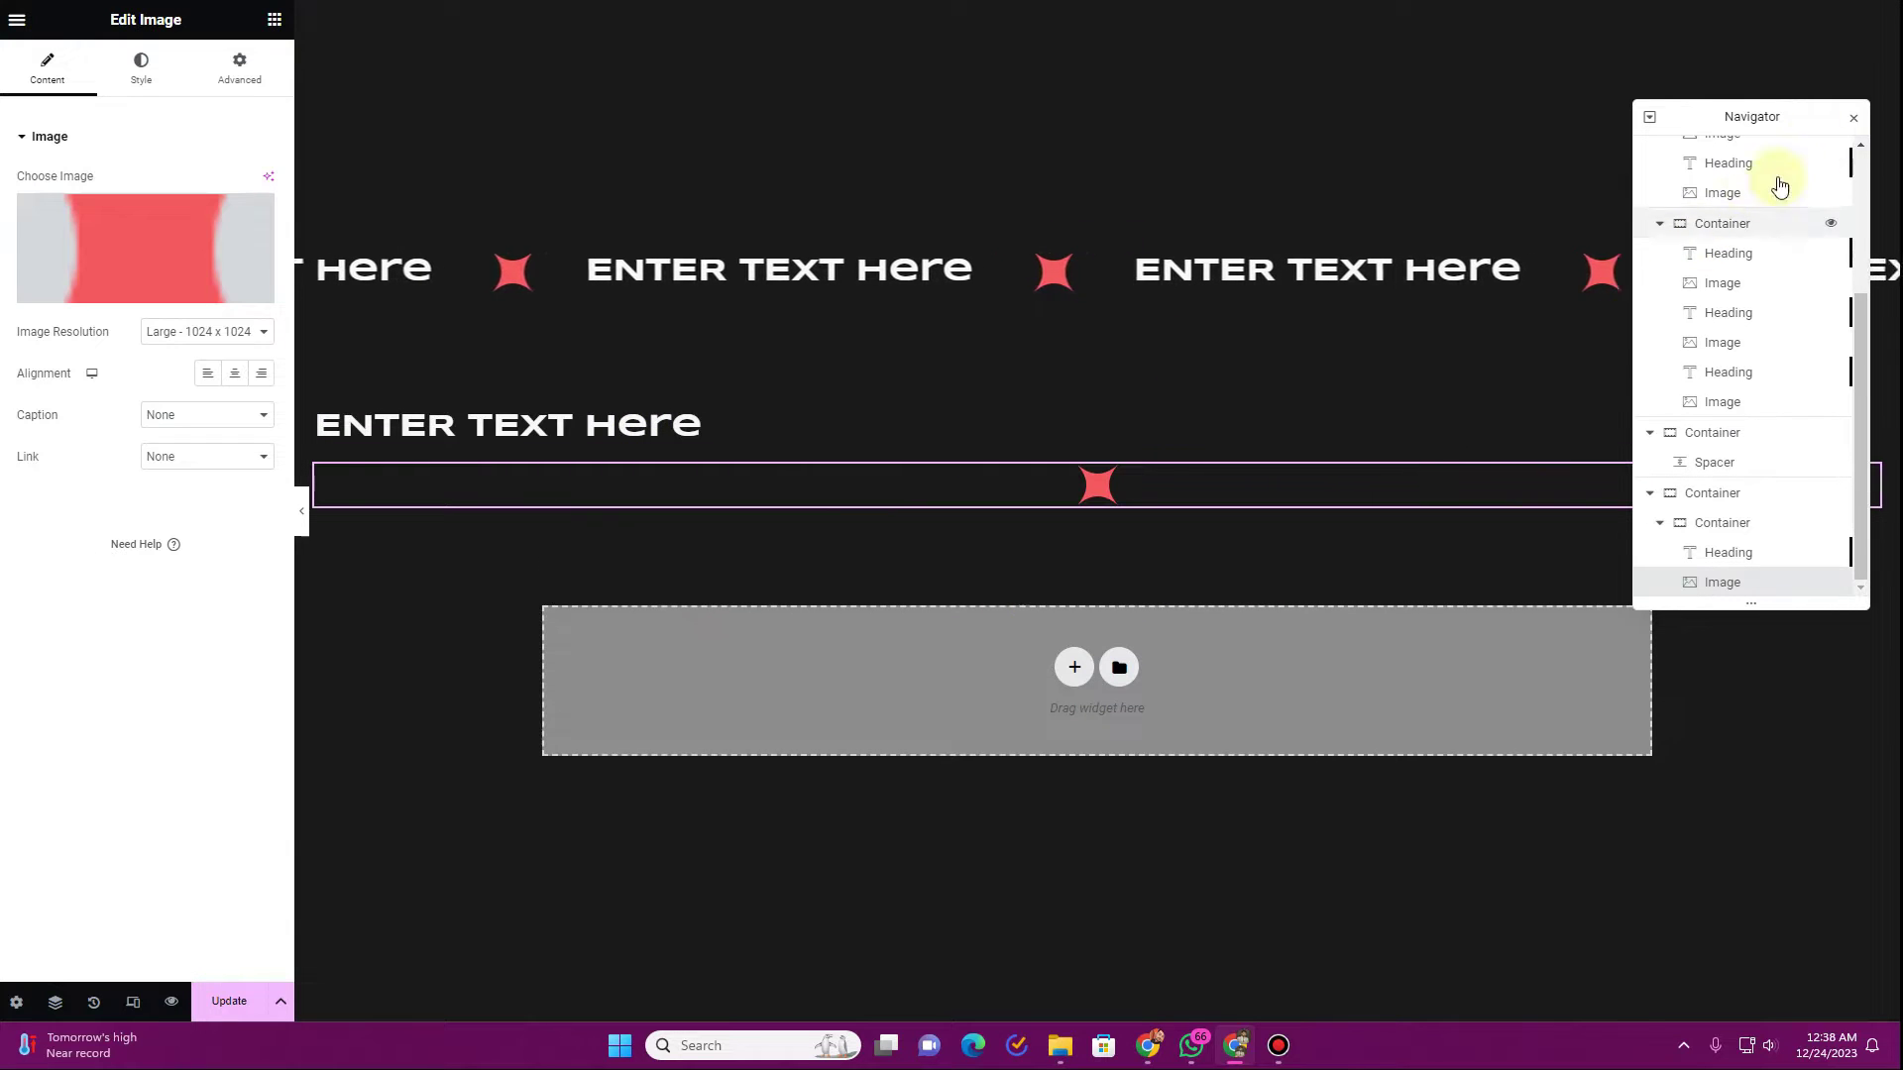
left_click(1853, 117)
- Set the nested container's direction to a left-to-right row so the heading and star image sit side by side
left_click(640, 436)
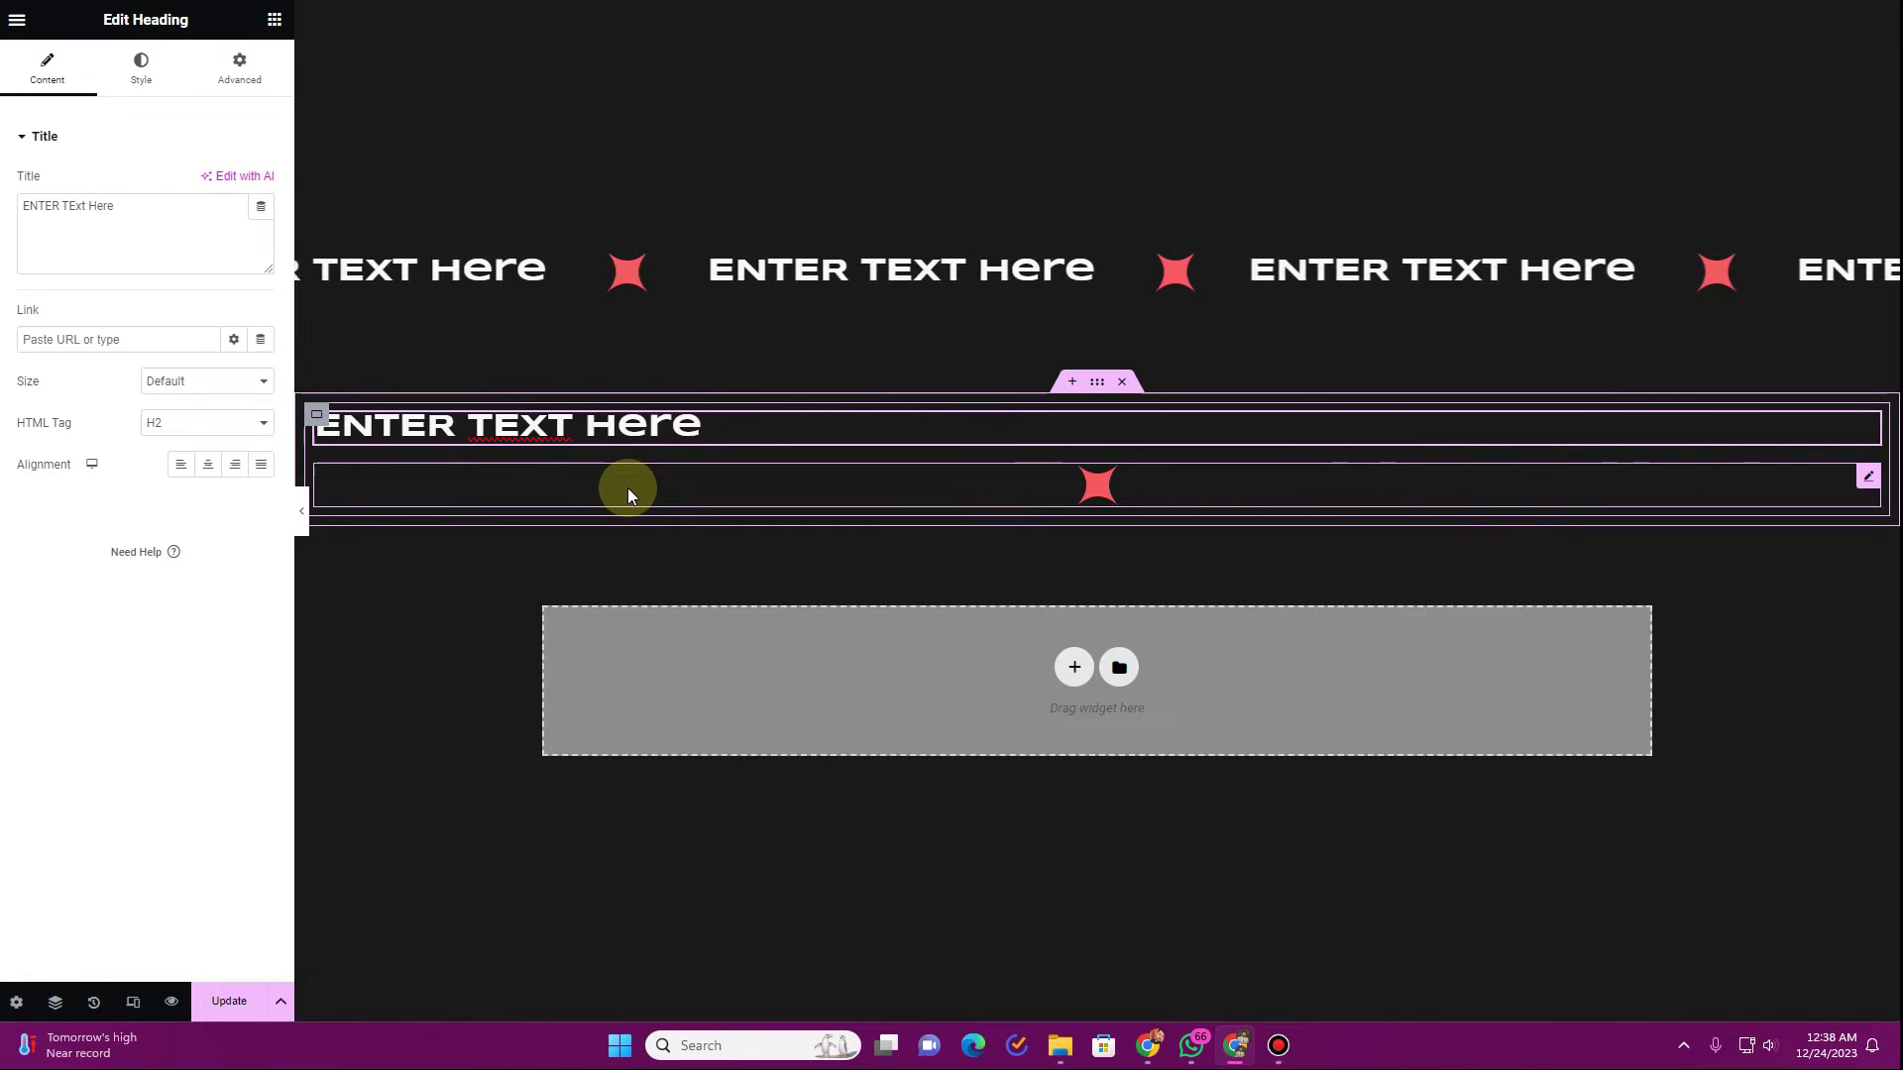
left_click_drag(158, 205, 18, 193)
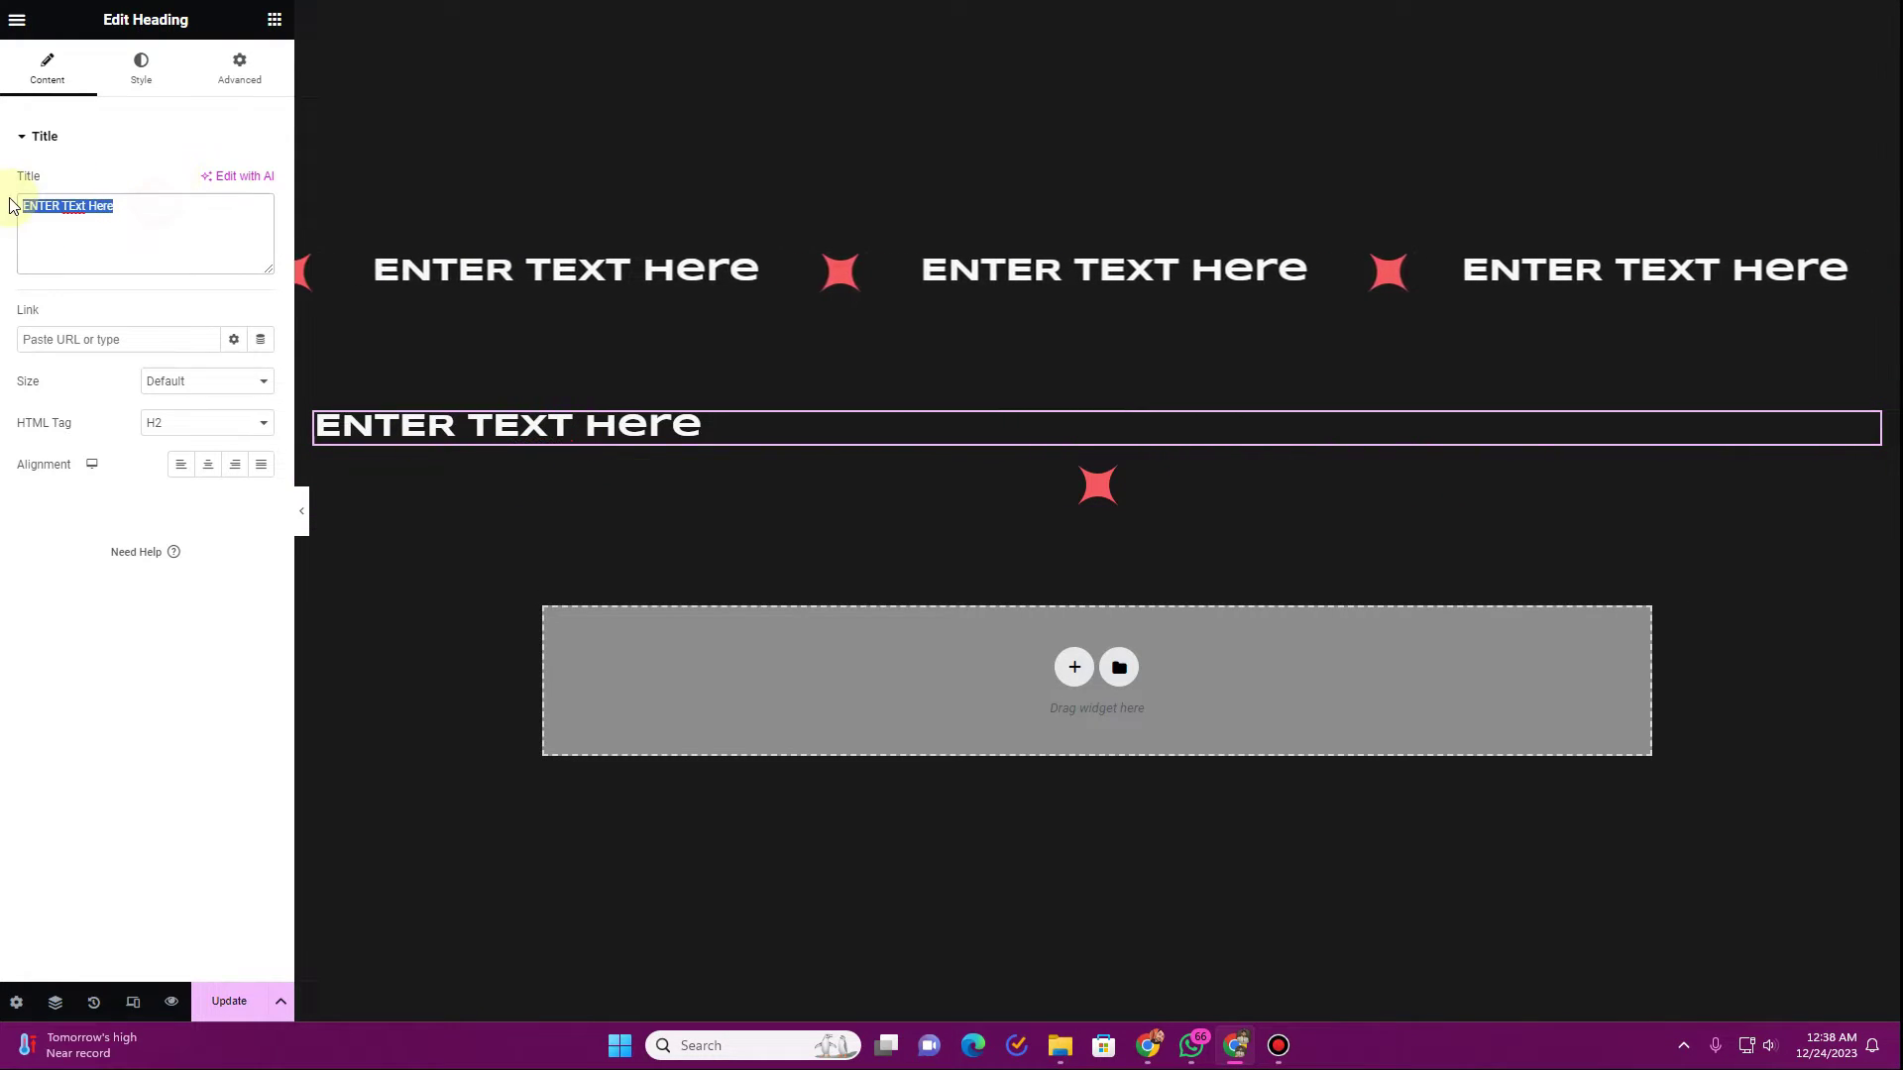
left_click(1079, 481)
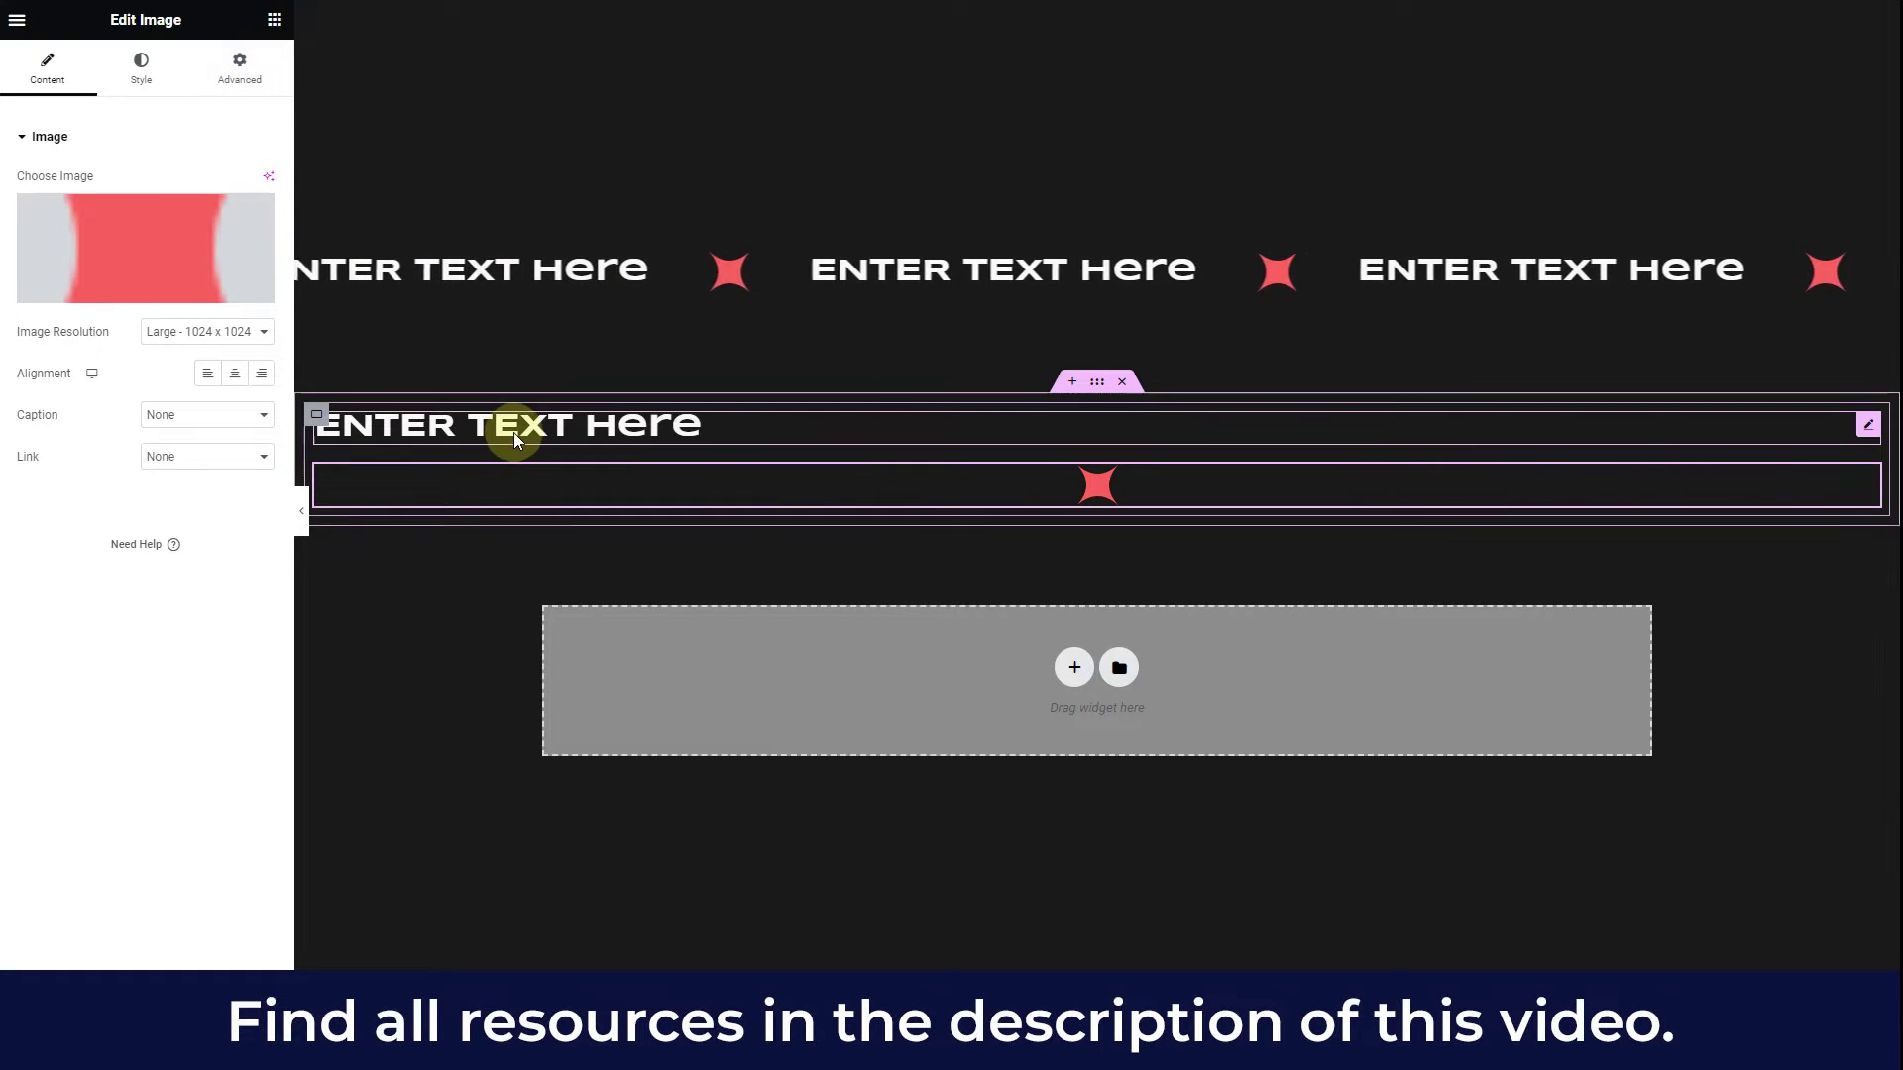
left_click(352, 468)
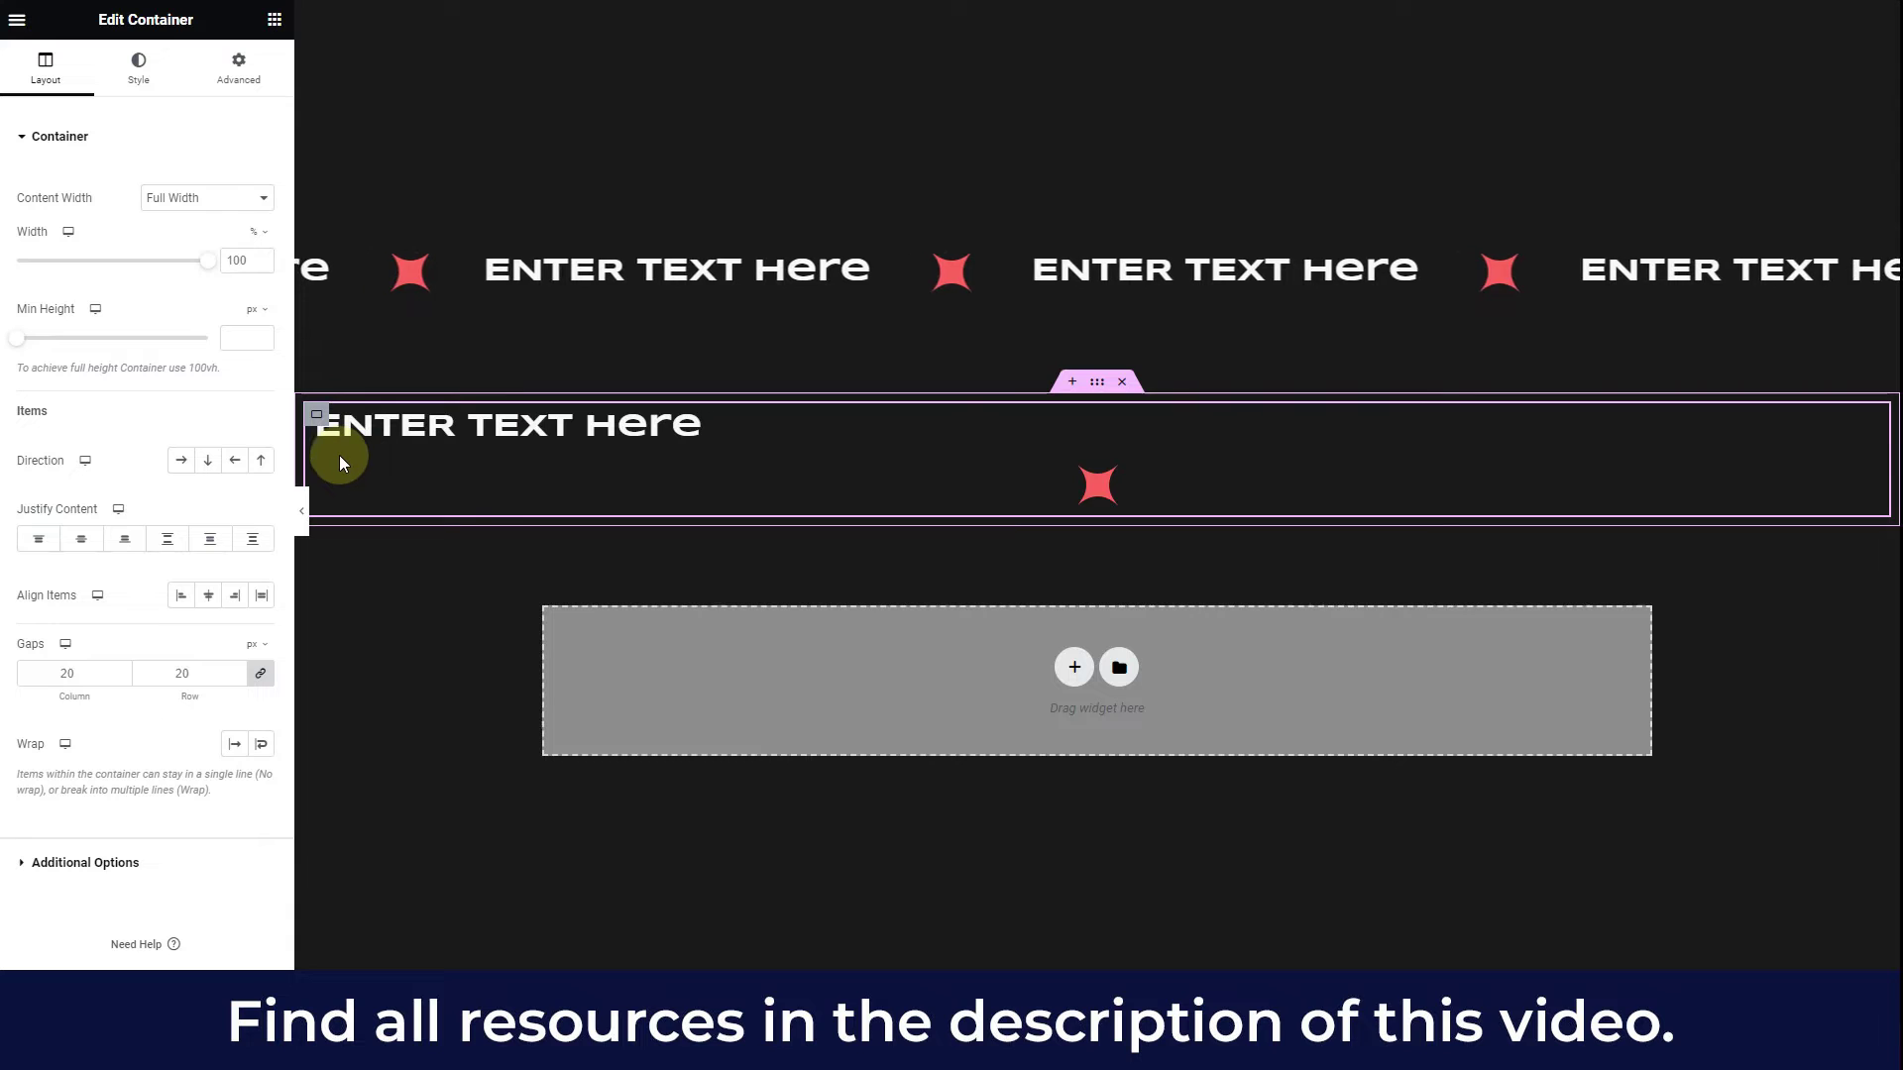
left_click(182, 461)
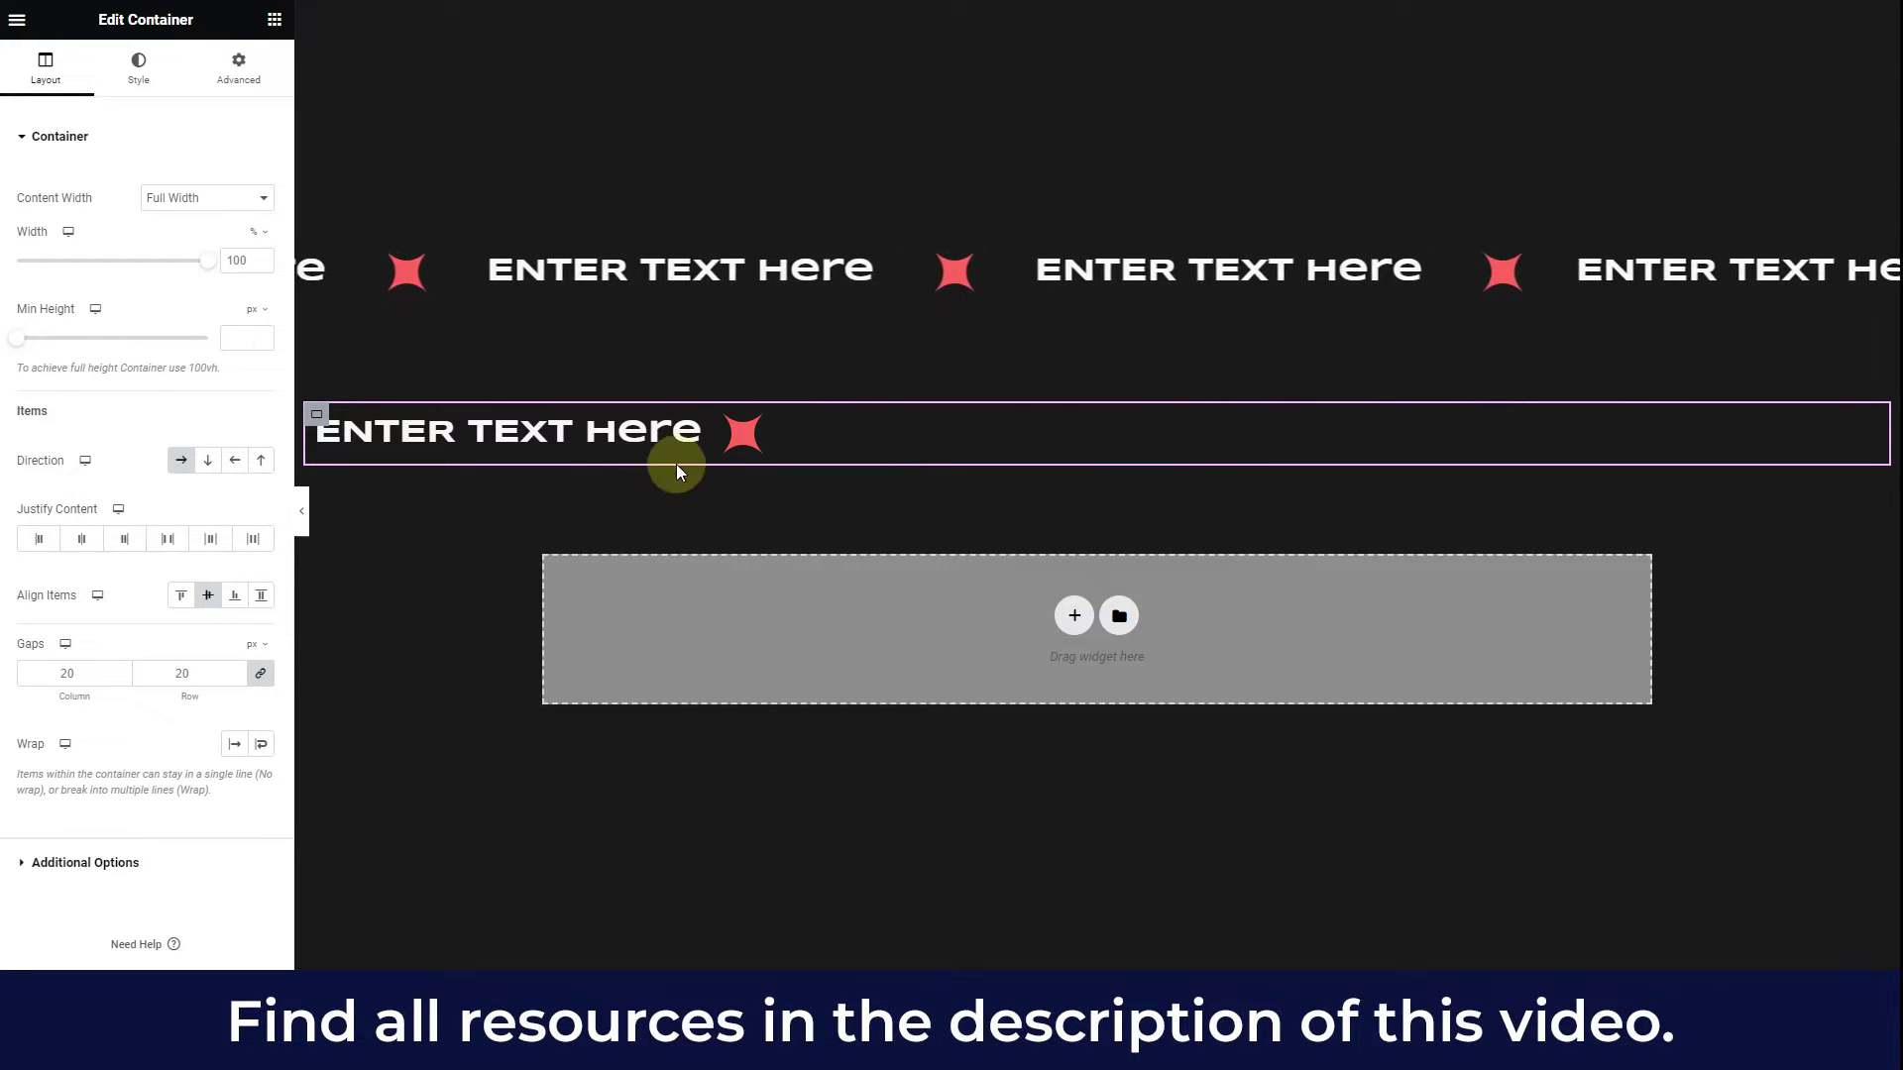
- Set the size option of both the new heading and the star image beside it to Grow
left_click(690, 433)
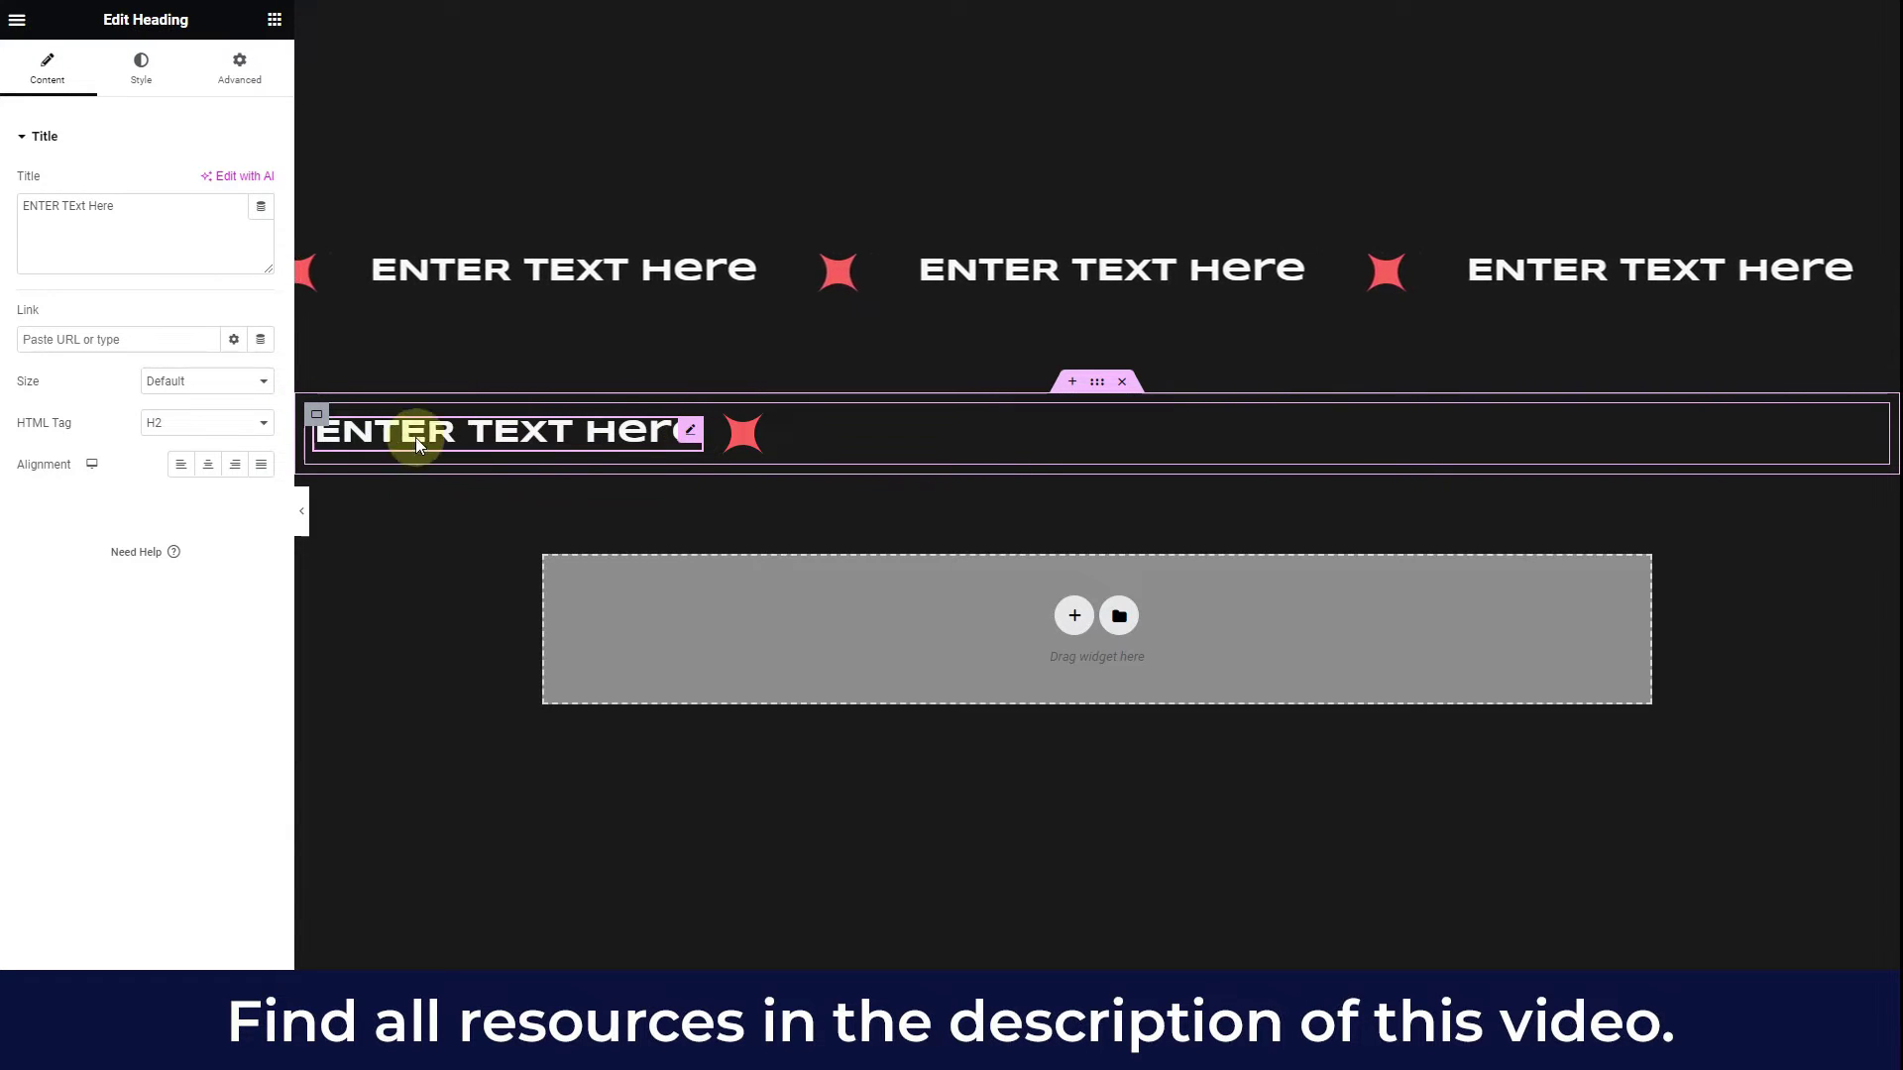
left_click(243, 77)
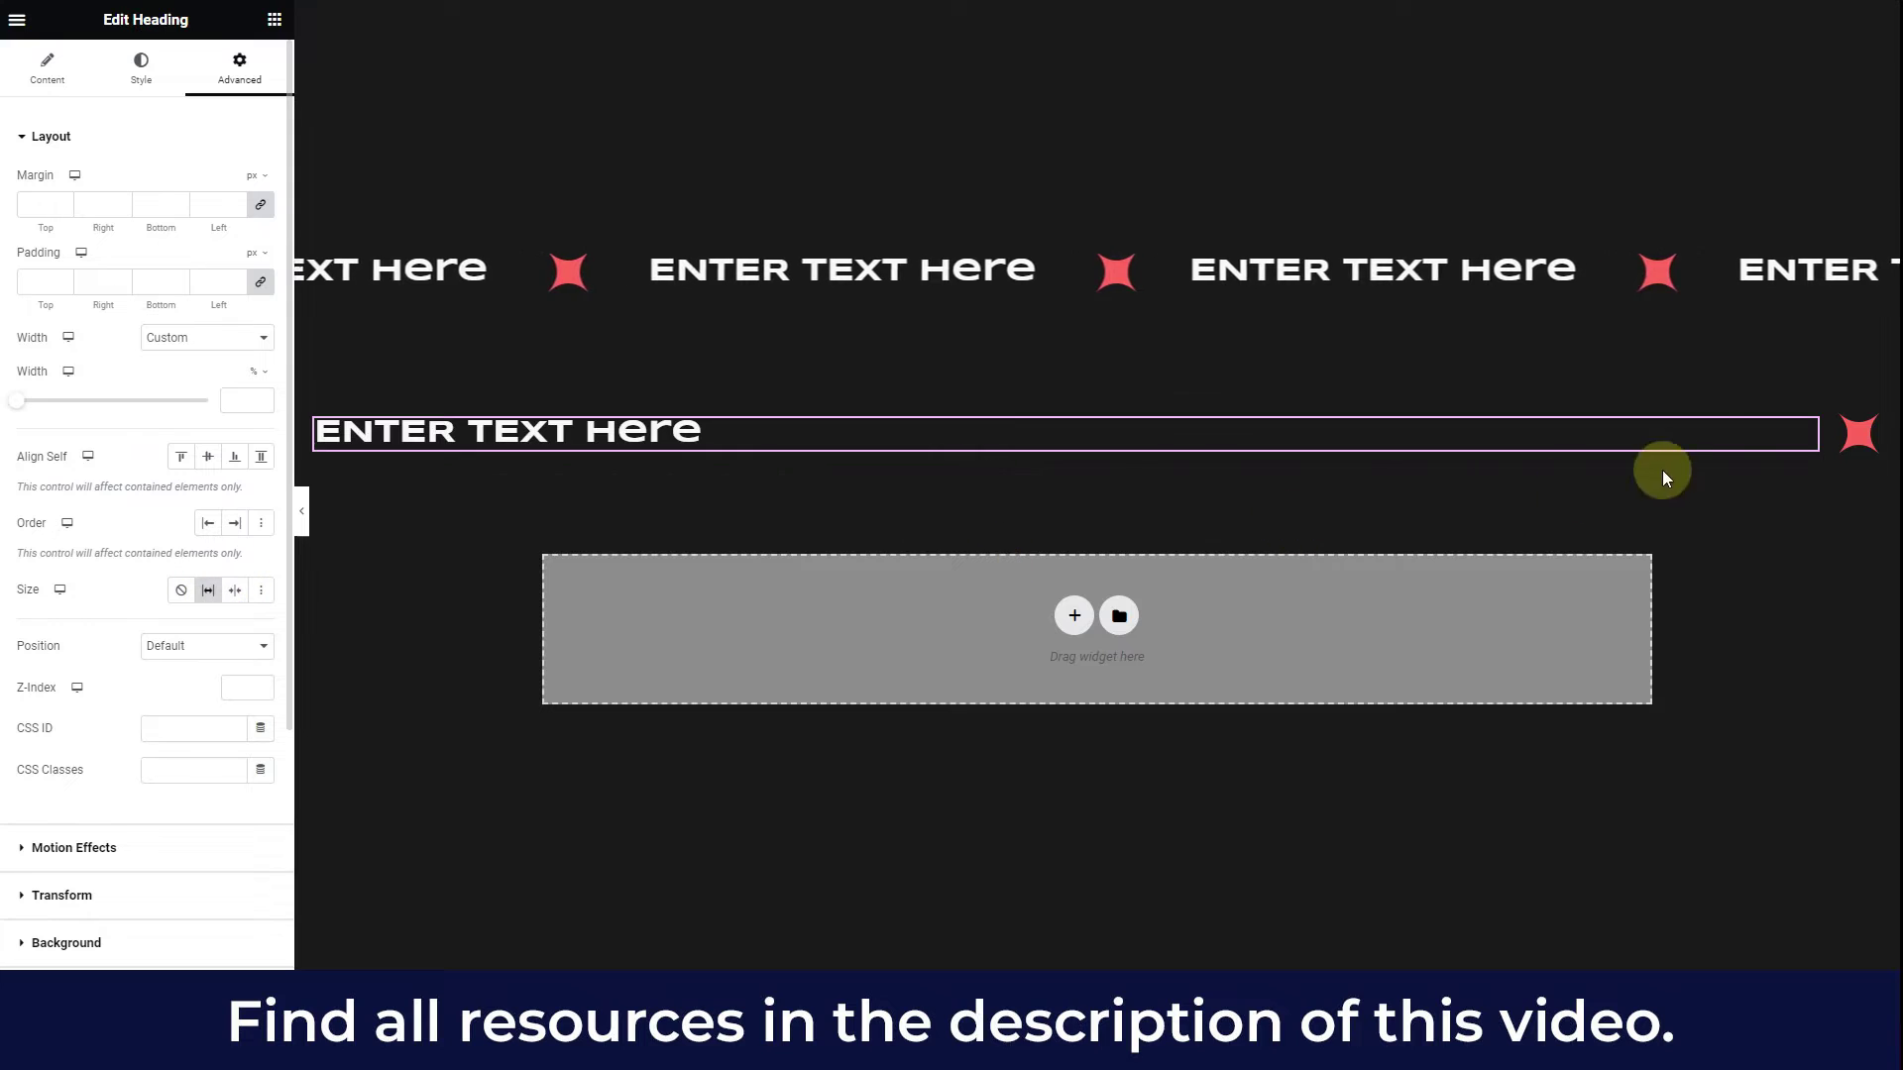
left_click(1870, 435)
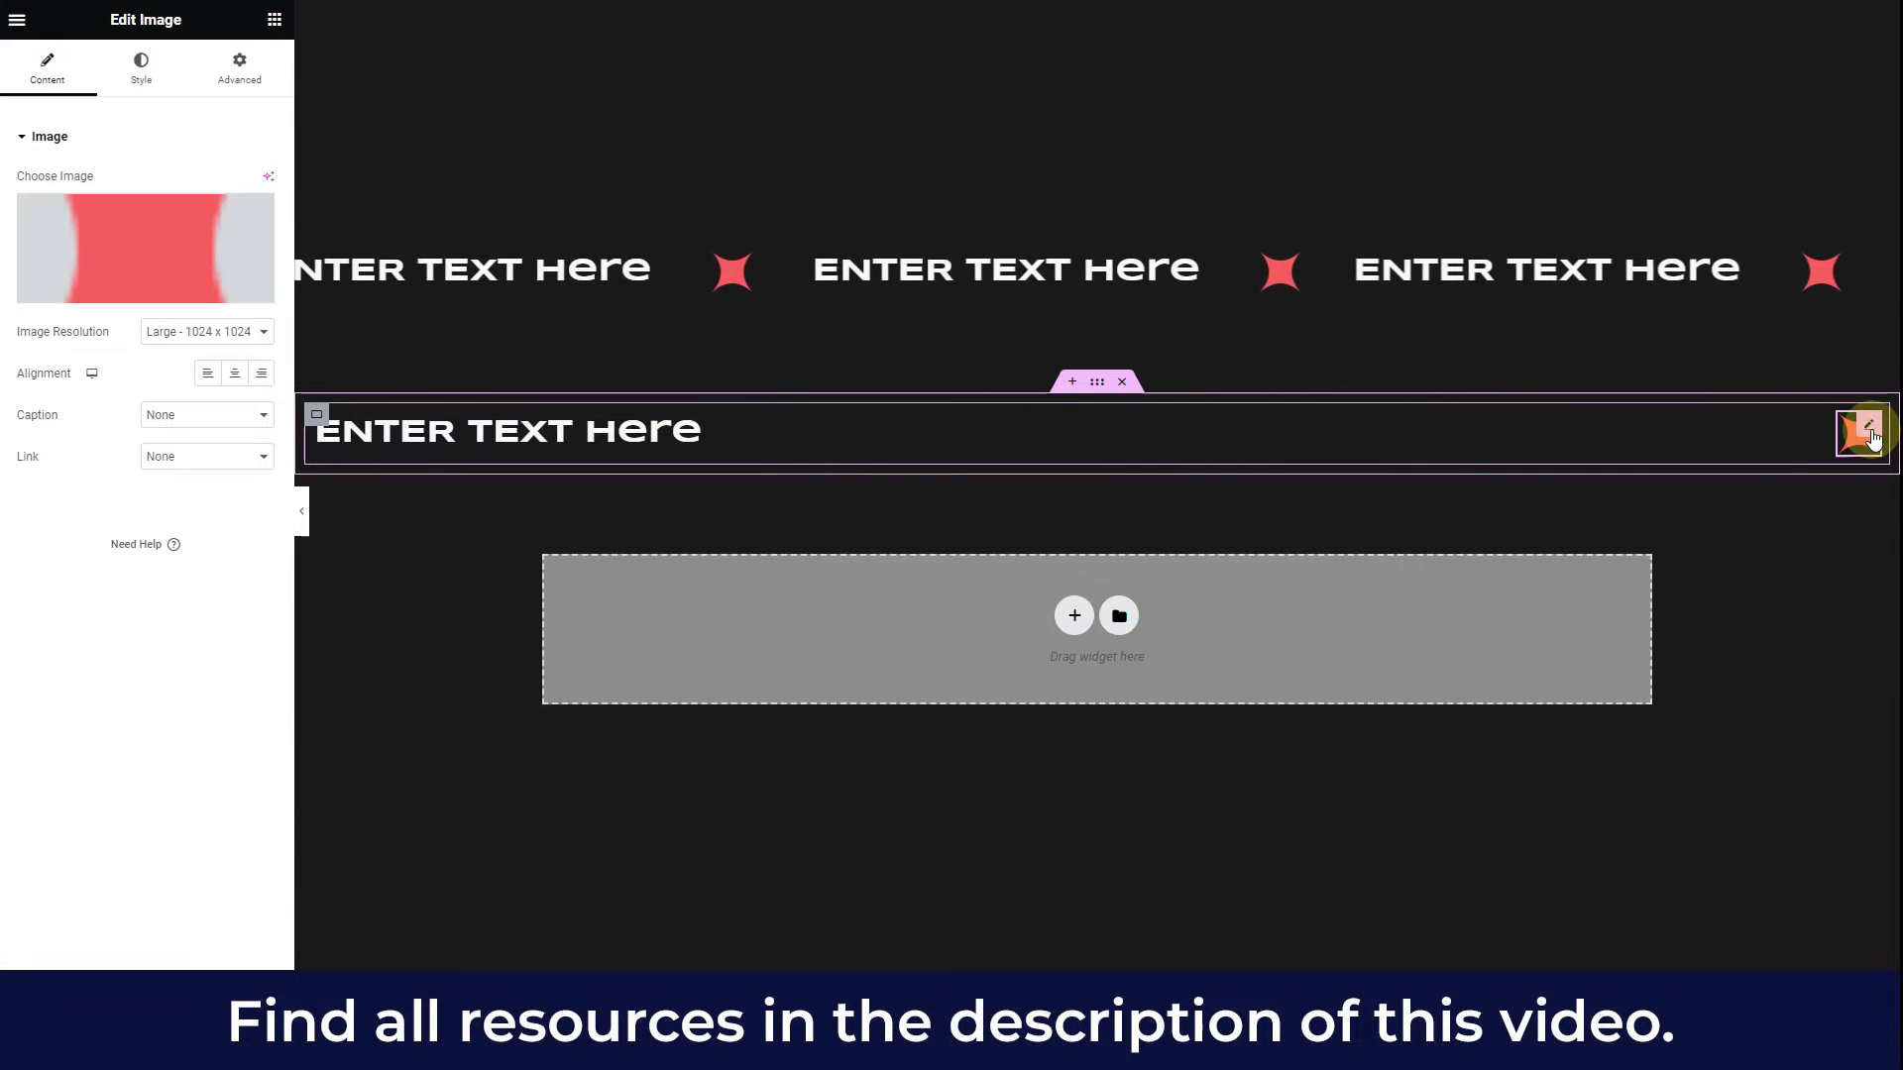
left_click(243, 72)
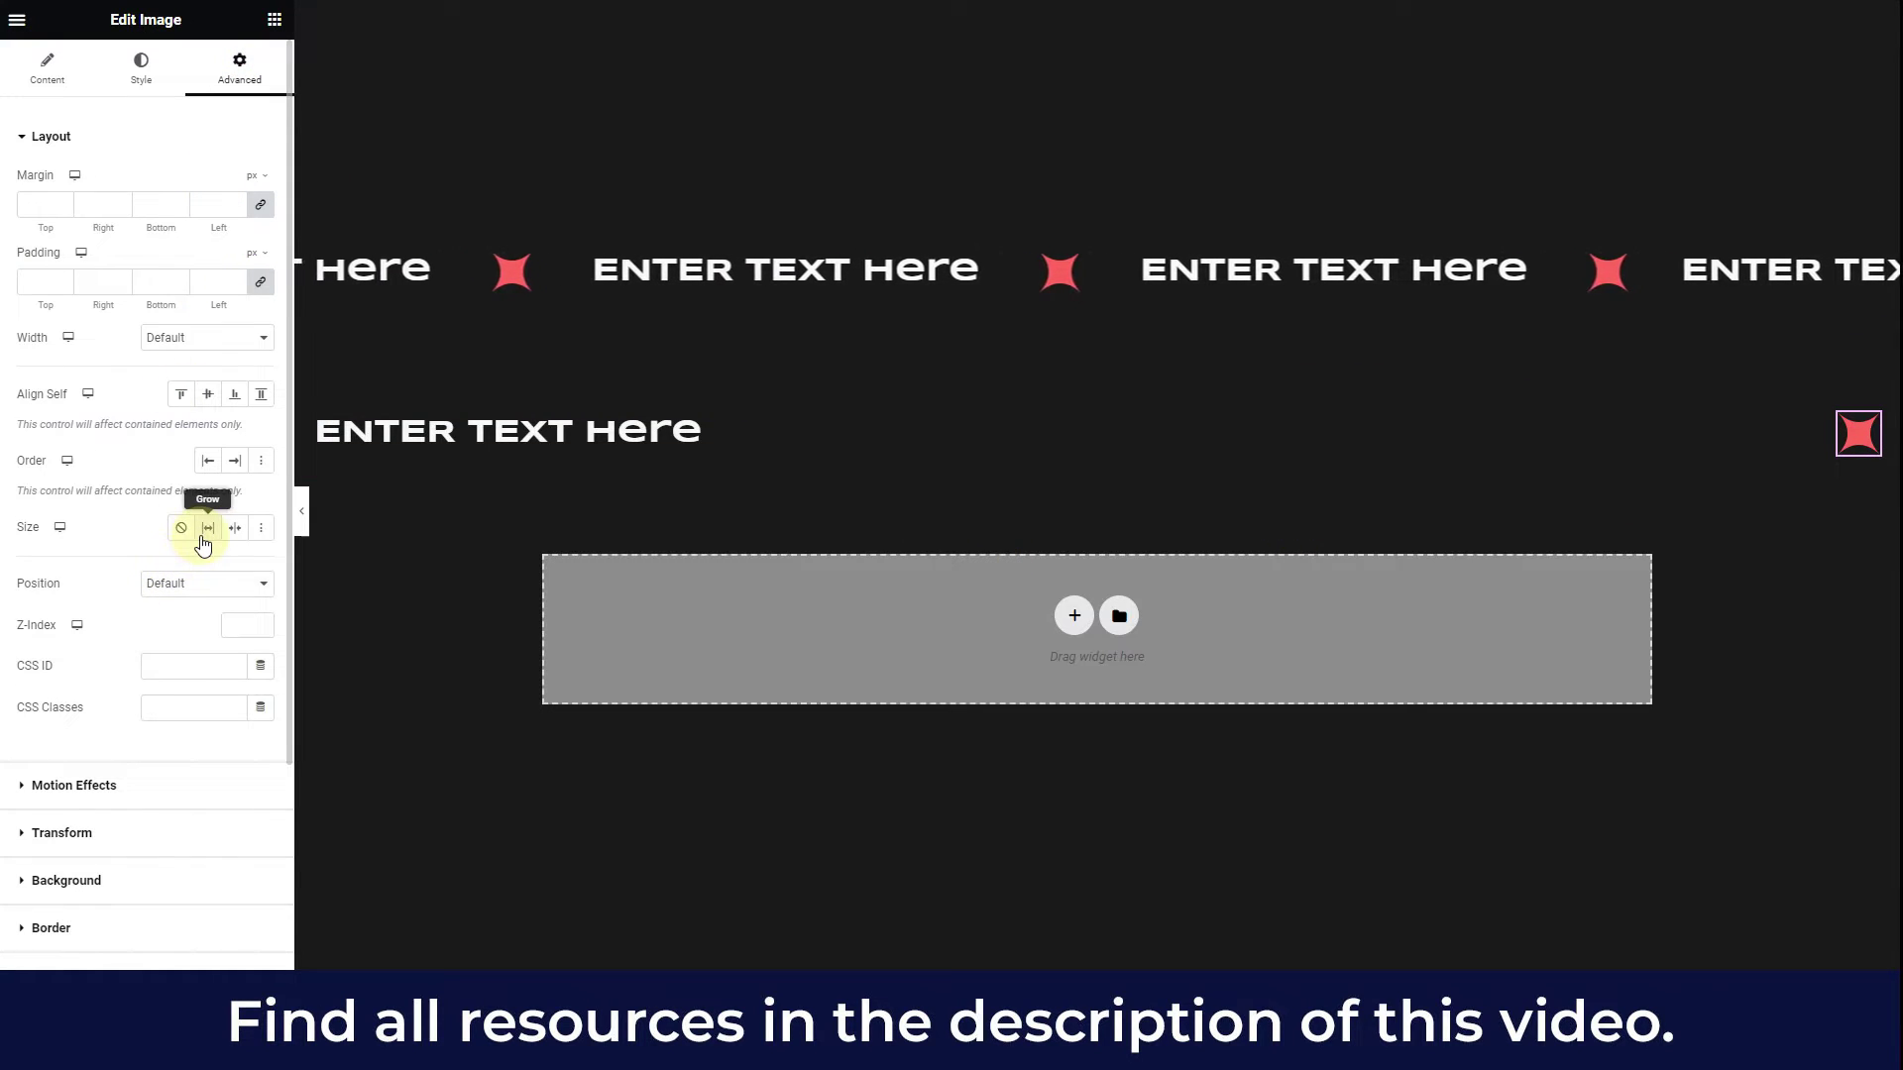
- Copy the heading and star image in the new nested container and paste them at the row's end as a second pair
right_click(709, 432)
left_click(758, 532)
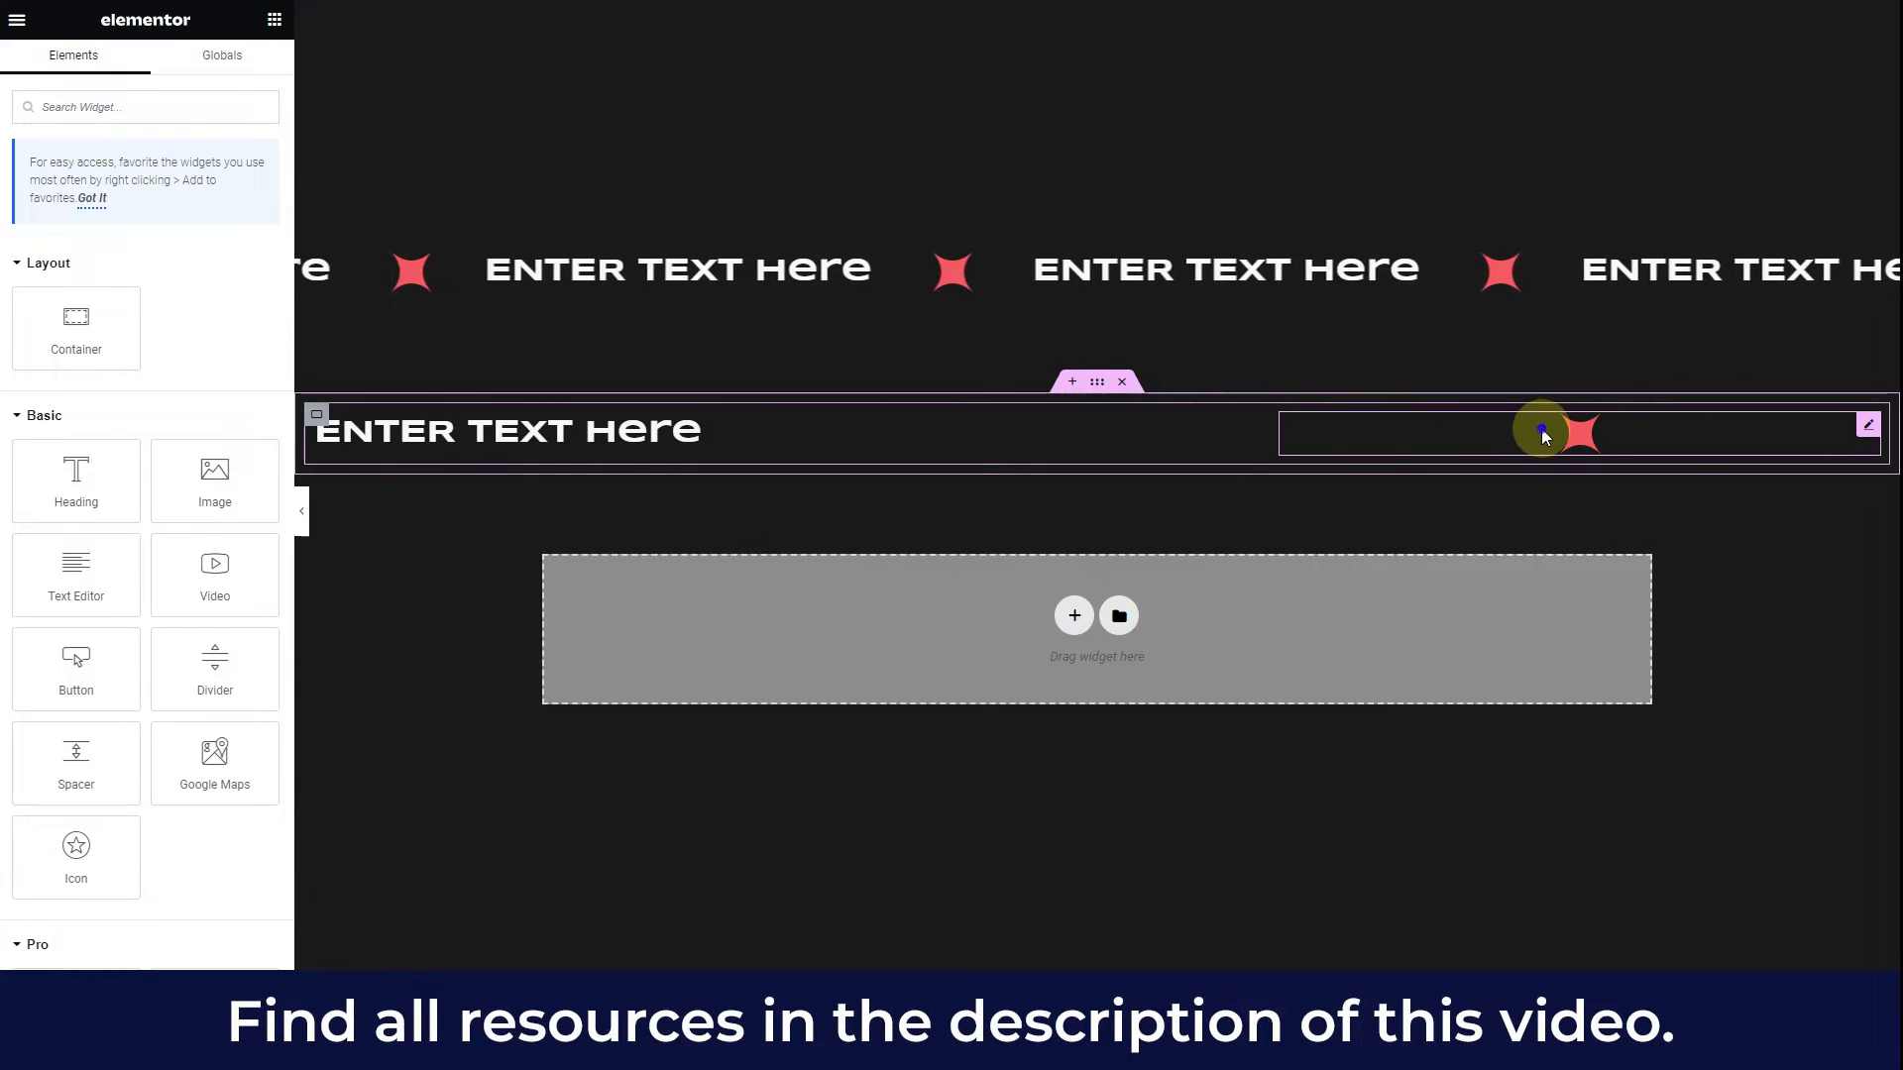
right_click(1542, 430)
left_click(1628, 575)
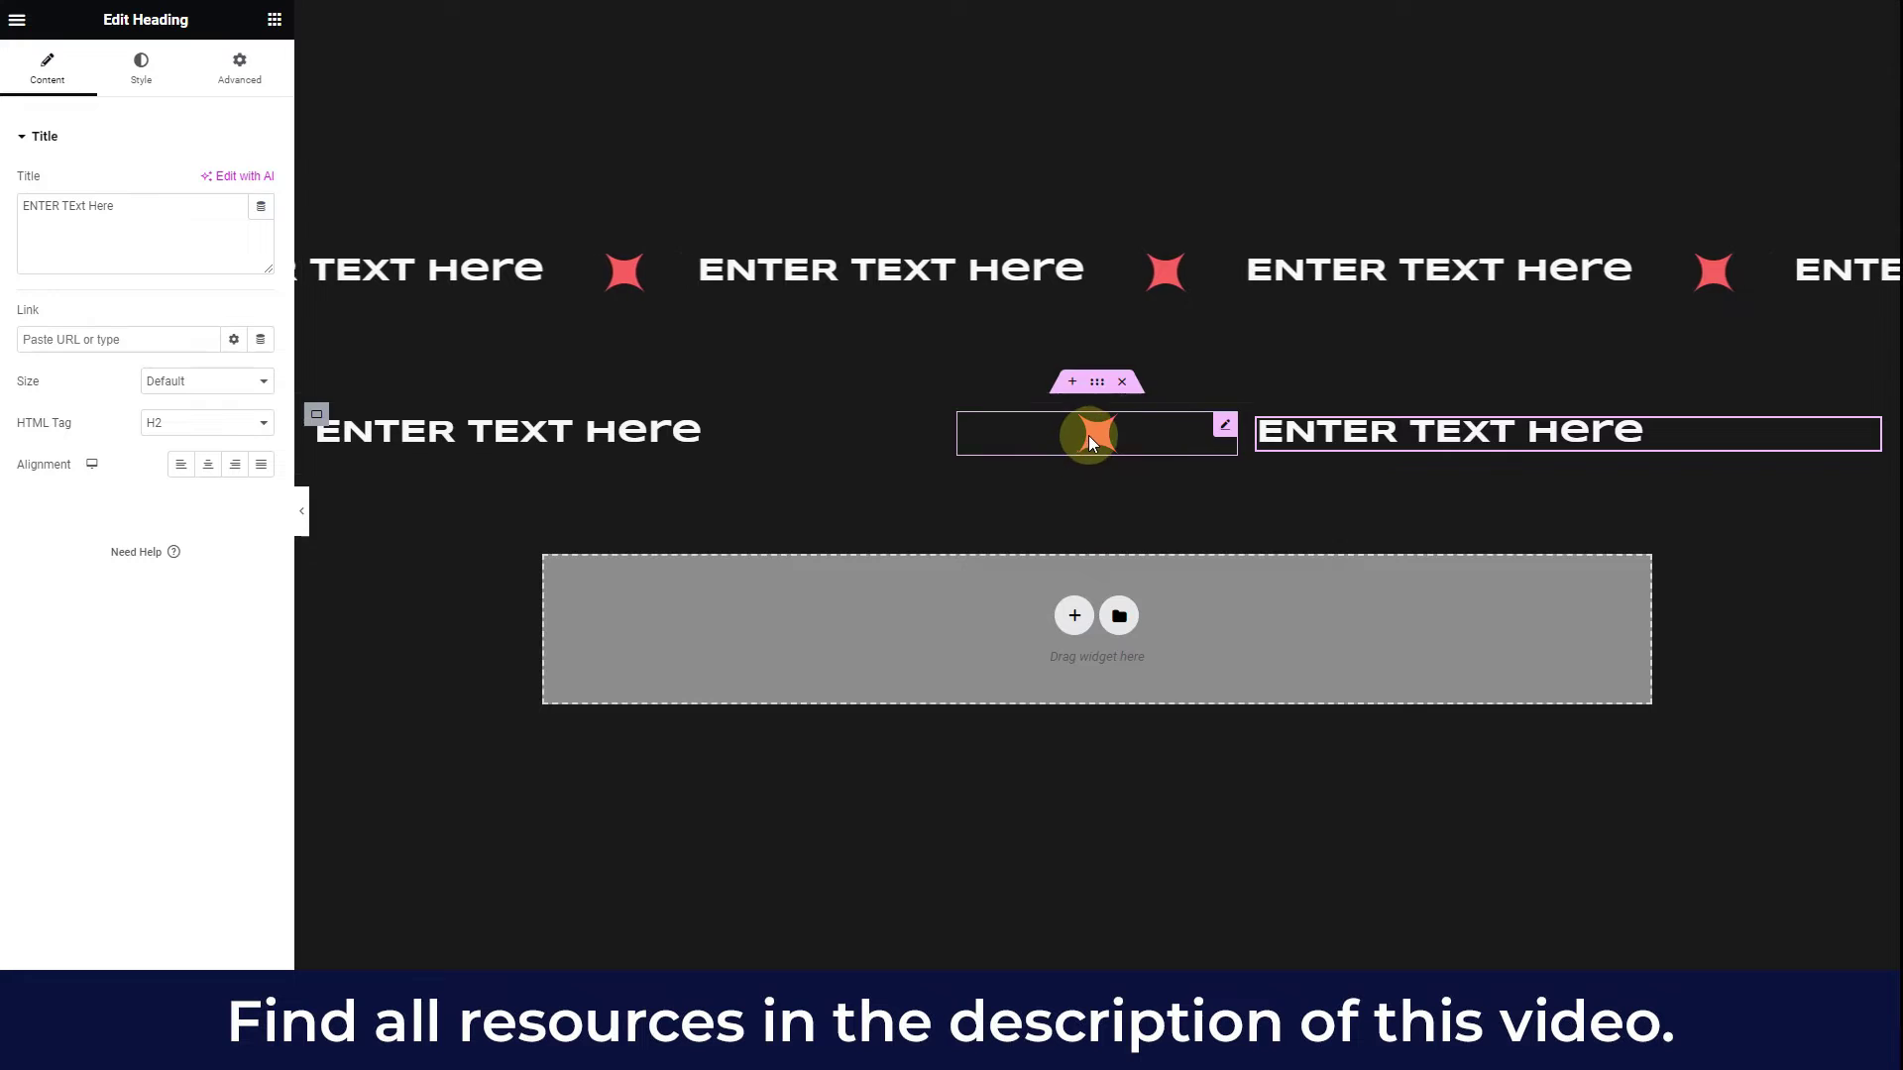
right_click(1090, 434)
left_click(1139, 527)
right_click(1323, 437)
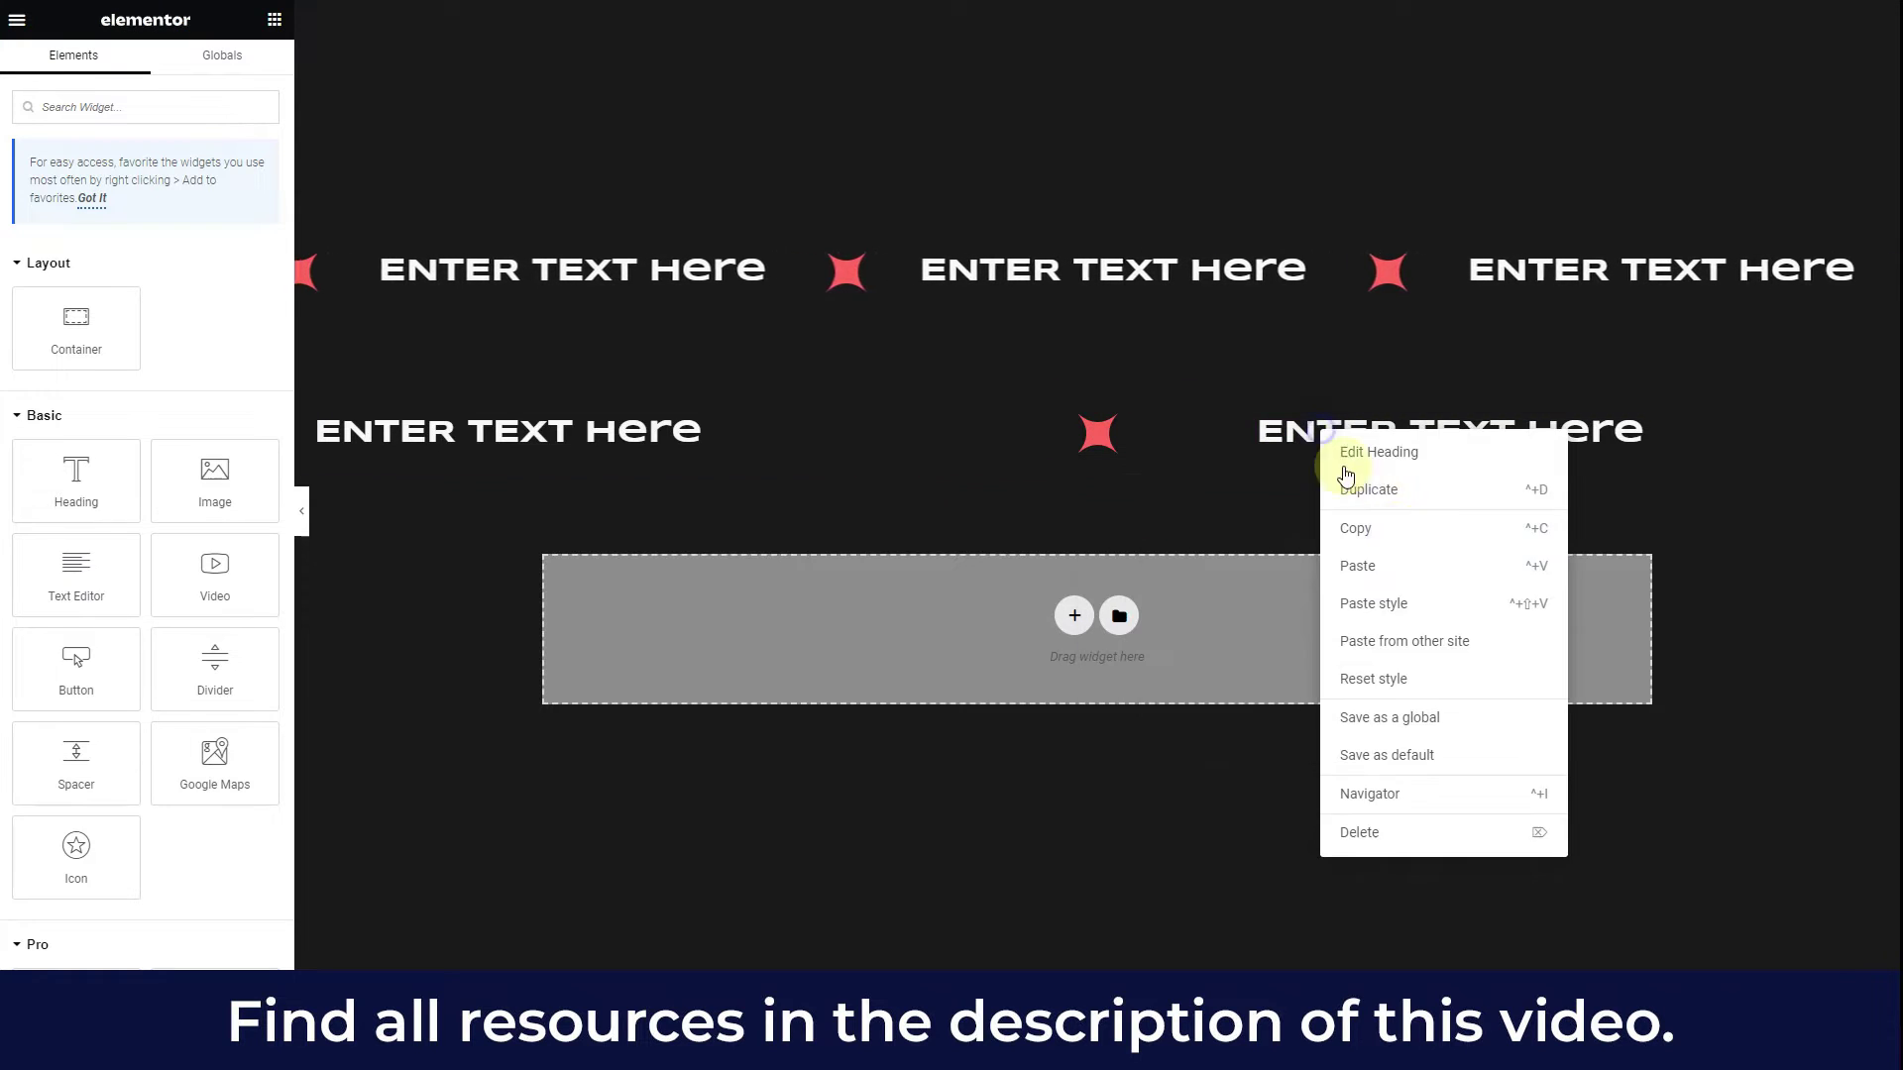
left_click(1419, 559)
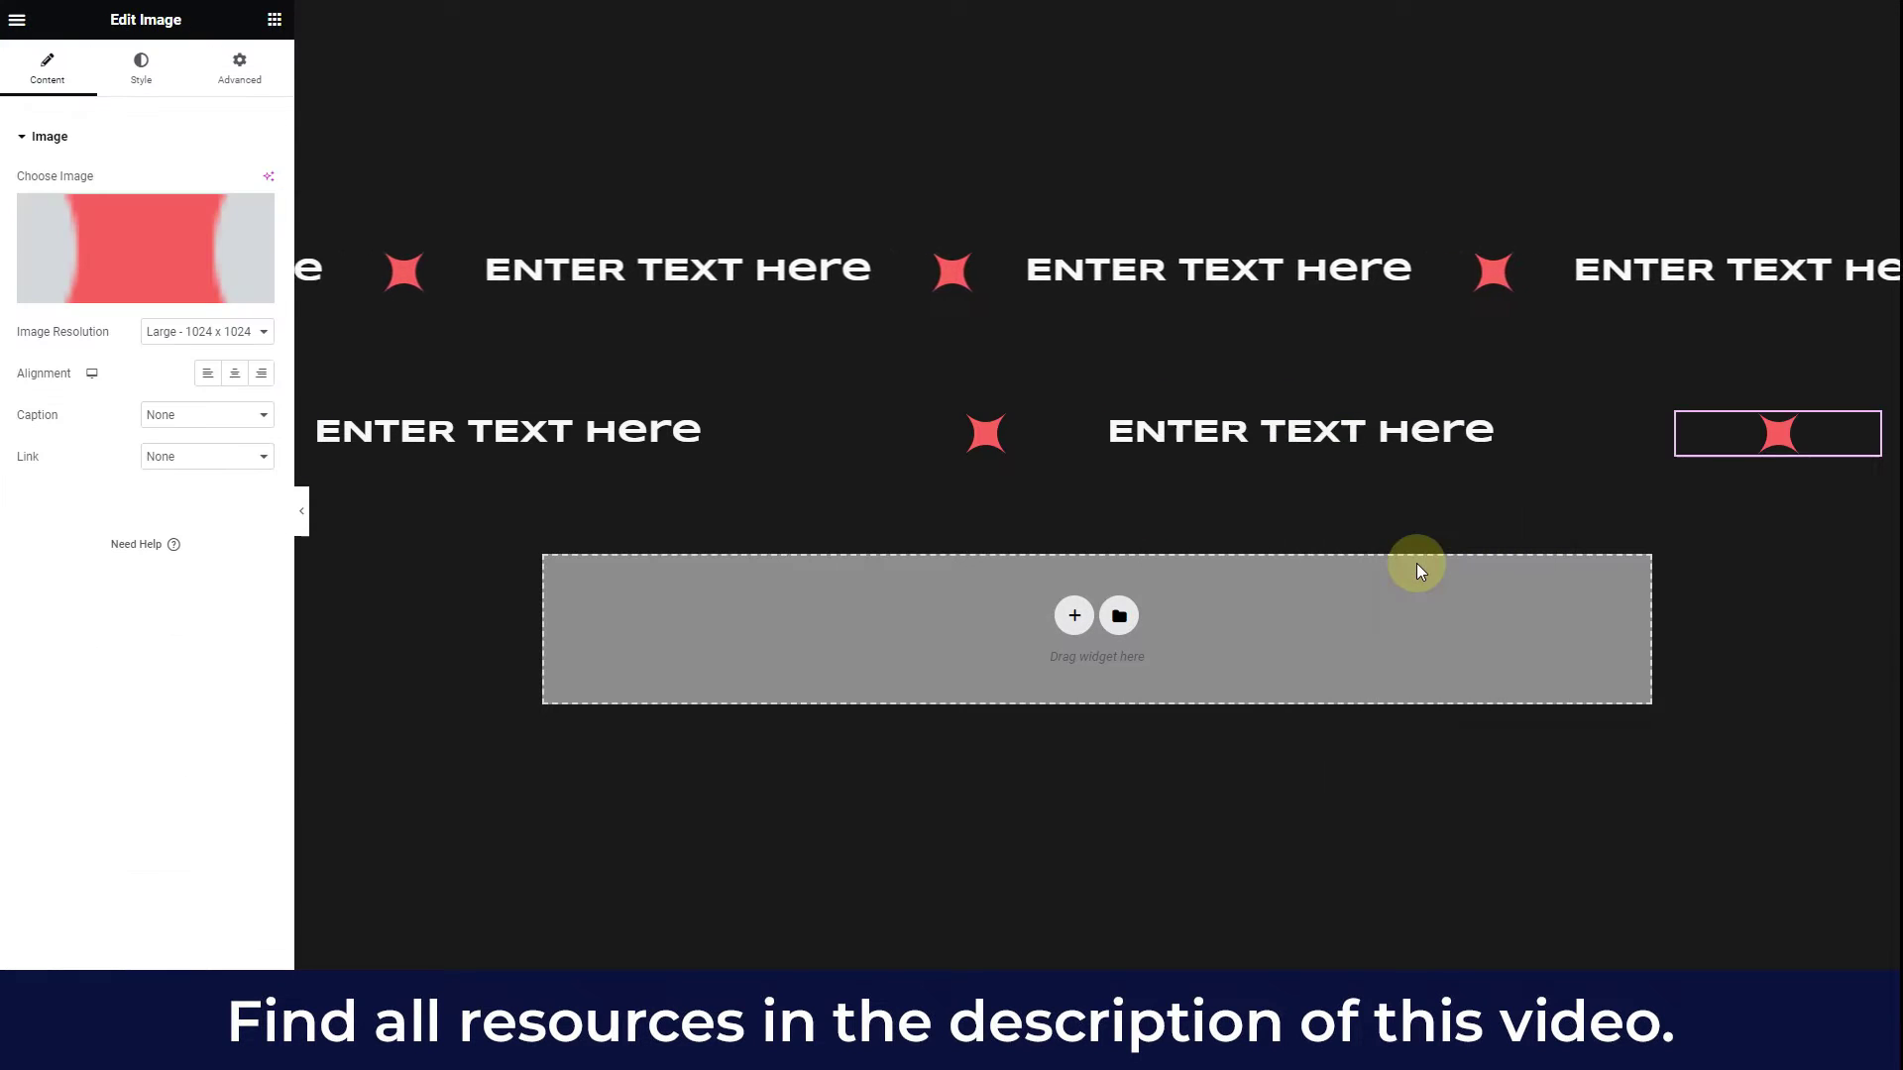
- Add a third heading and star image pair to the end of the row by copying and pasting the existing ones
right_click(1282, 438)
key("Escape")
right_click(1775, 432)
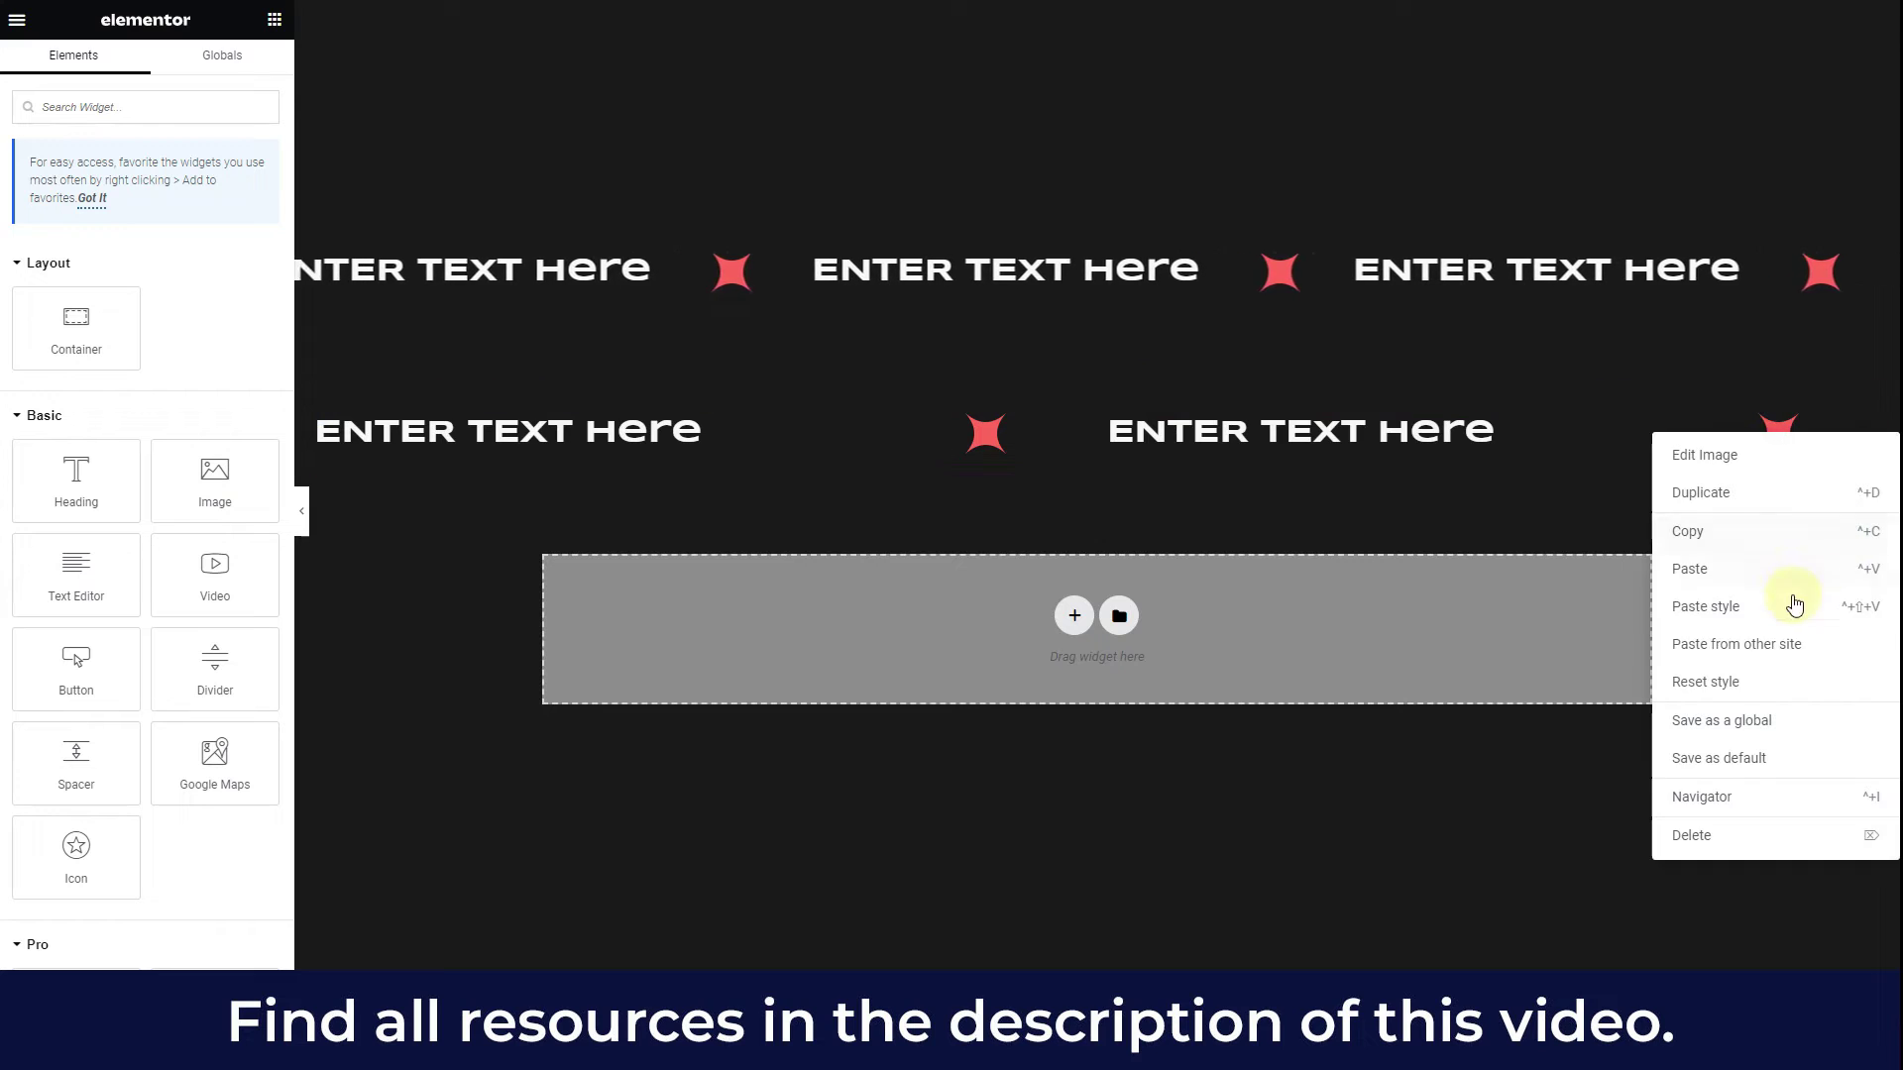
left_click(1767, 584)
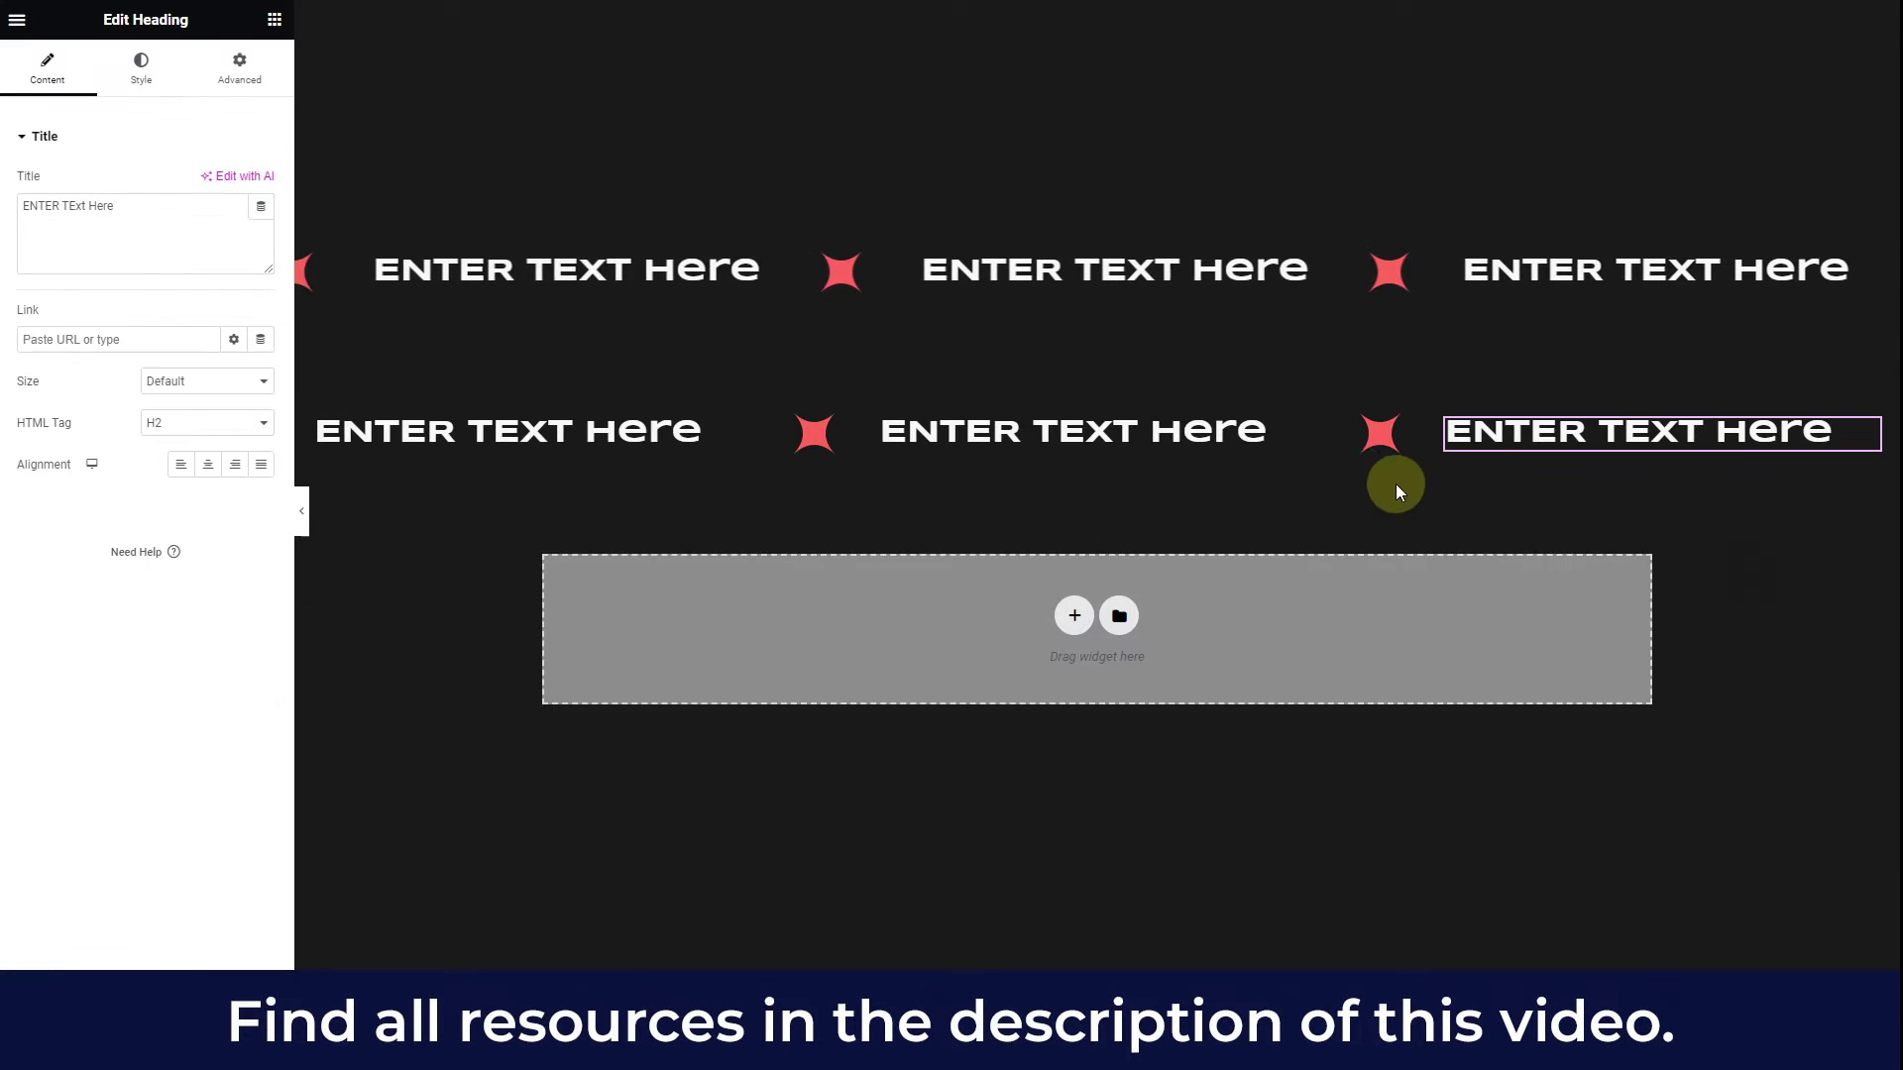
right_click(1378, 432)
left_click(1433, 525)
right_click(1515, 428)
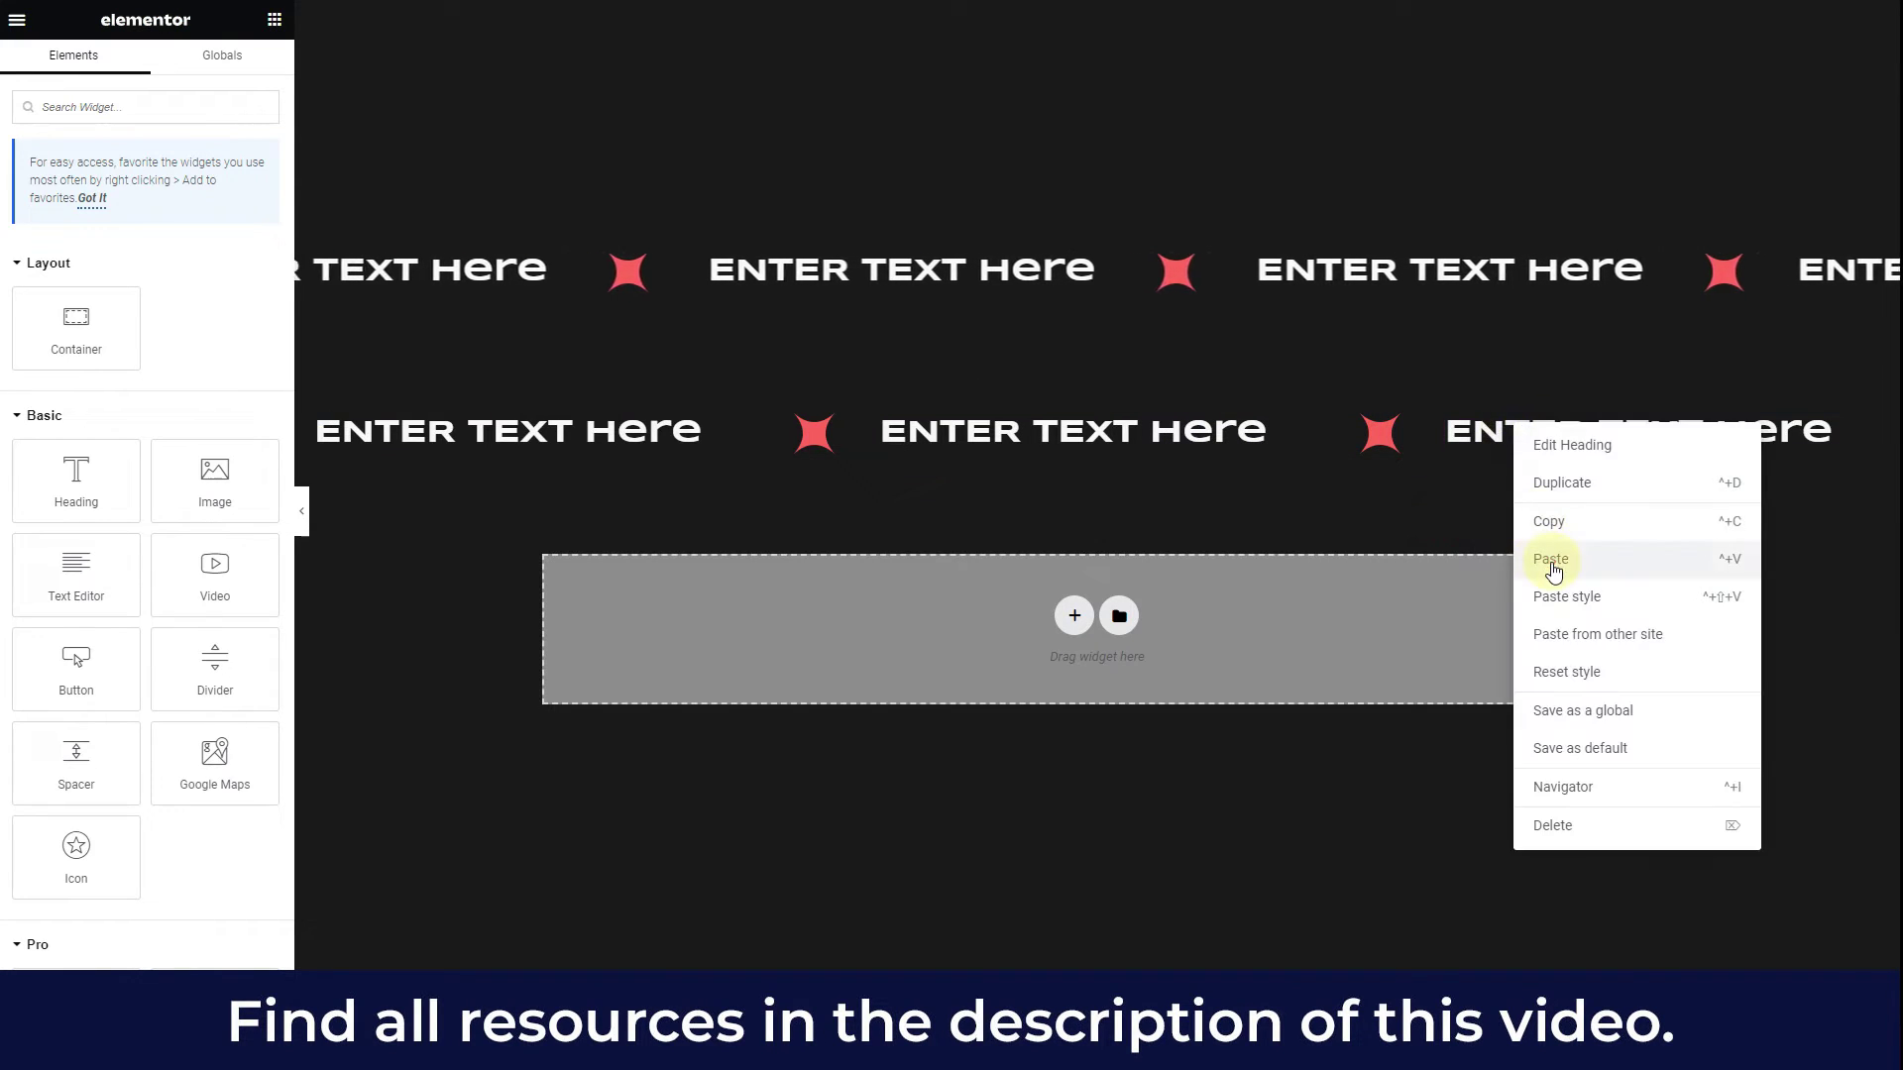
left_click(1552, 561)
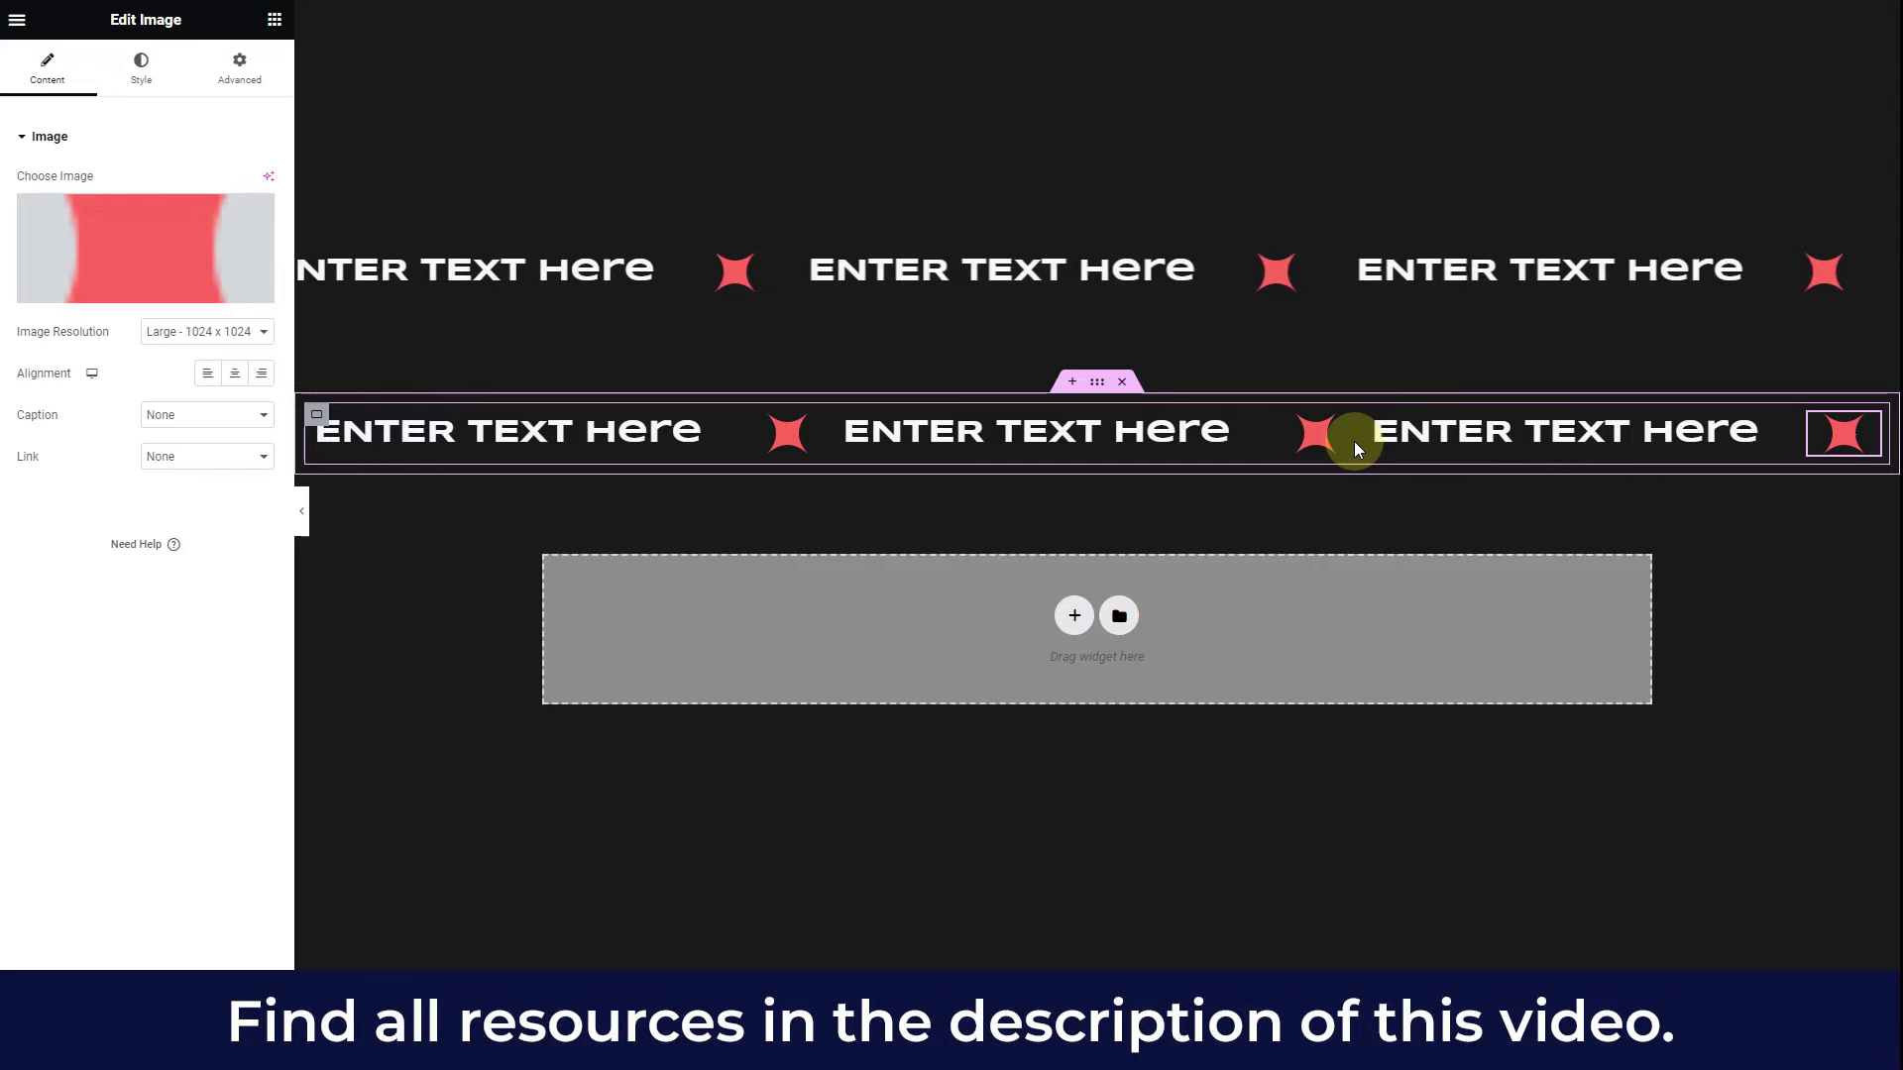
- Look over the article's CSS code and assign the CSS class marquee to the new row's outer container
right_click(800, 451)
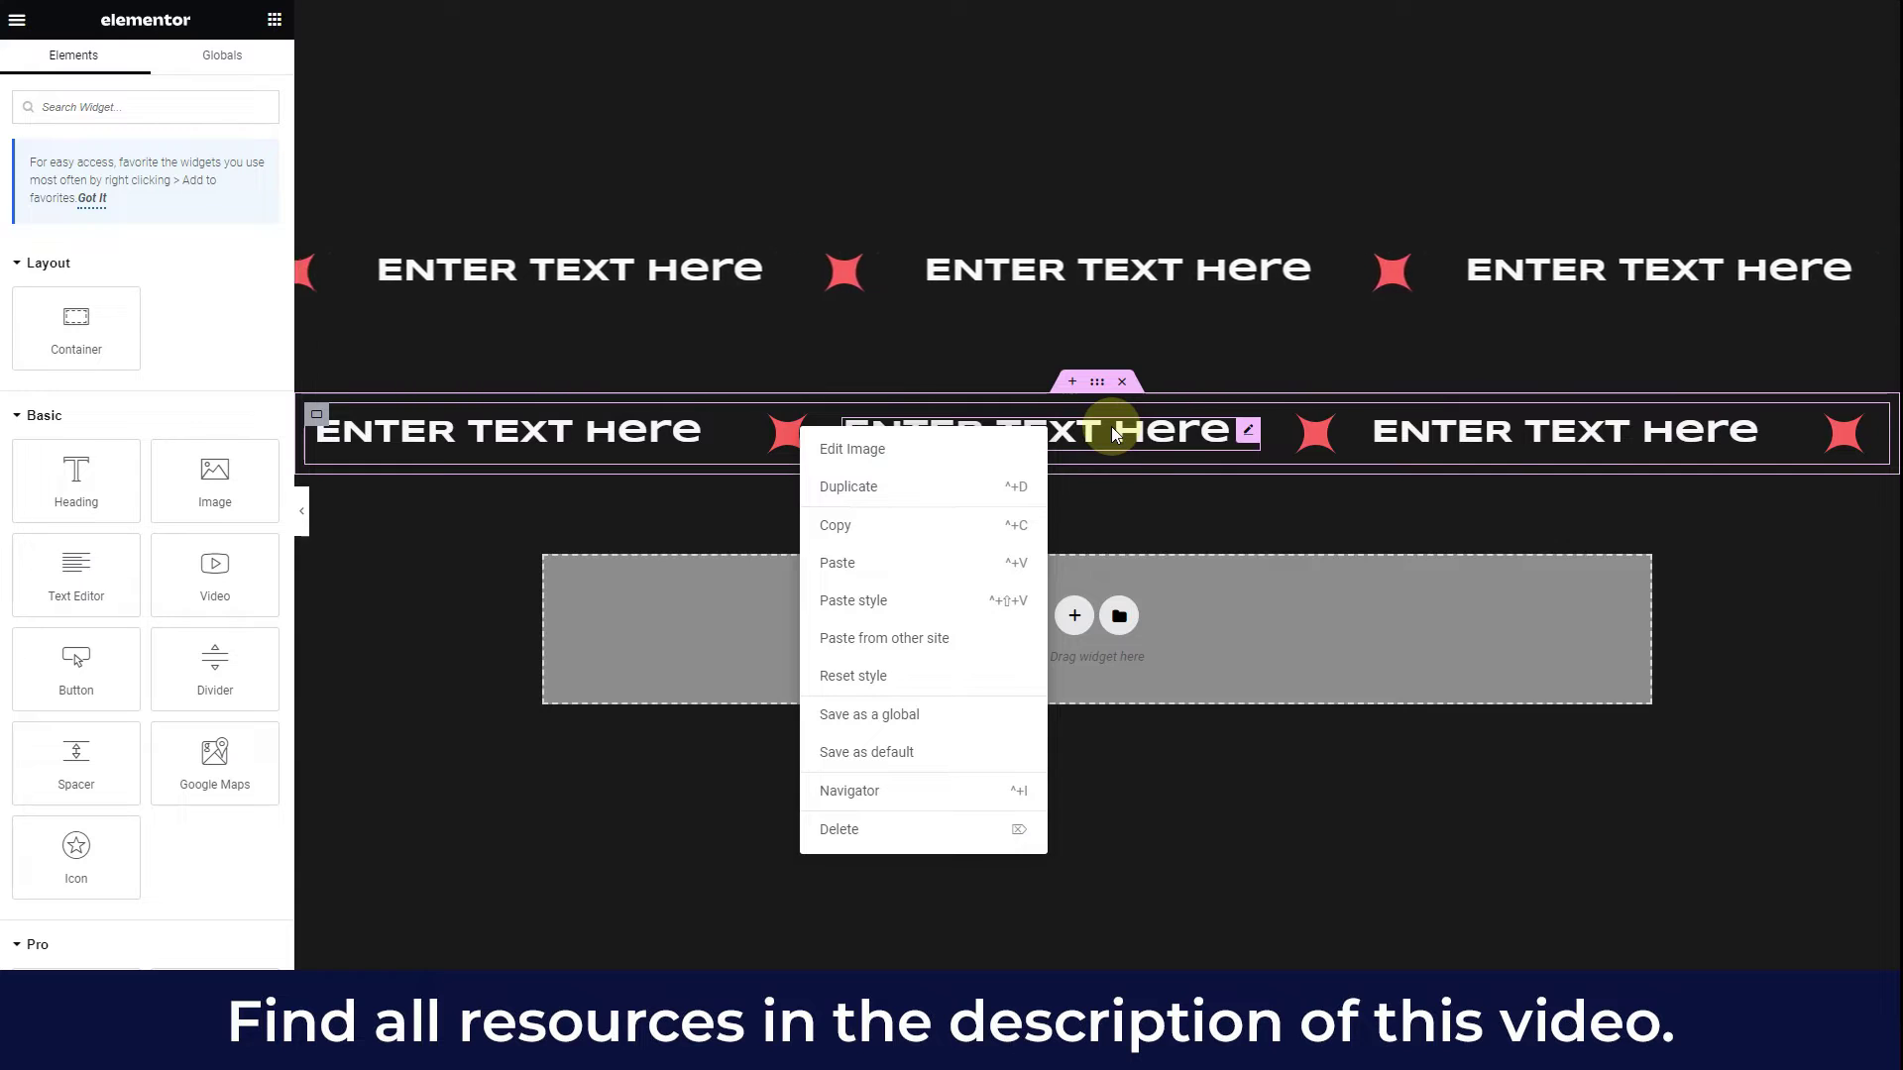
left_click(317, 416)
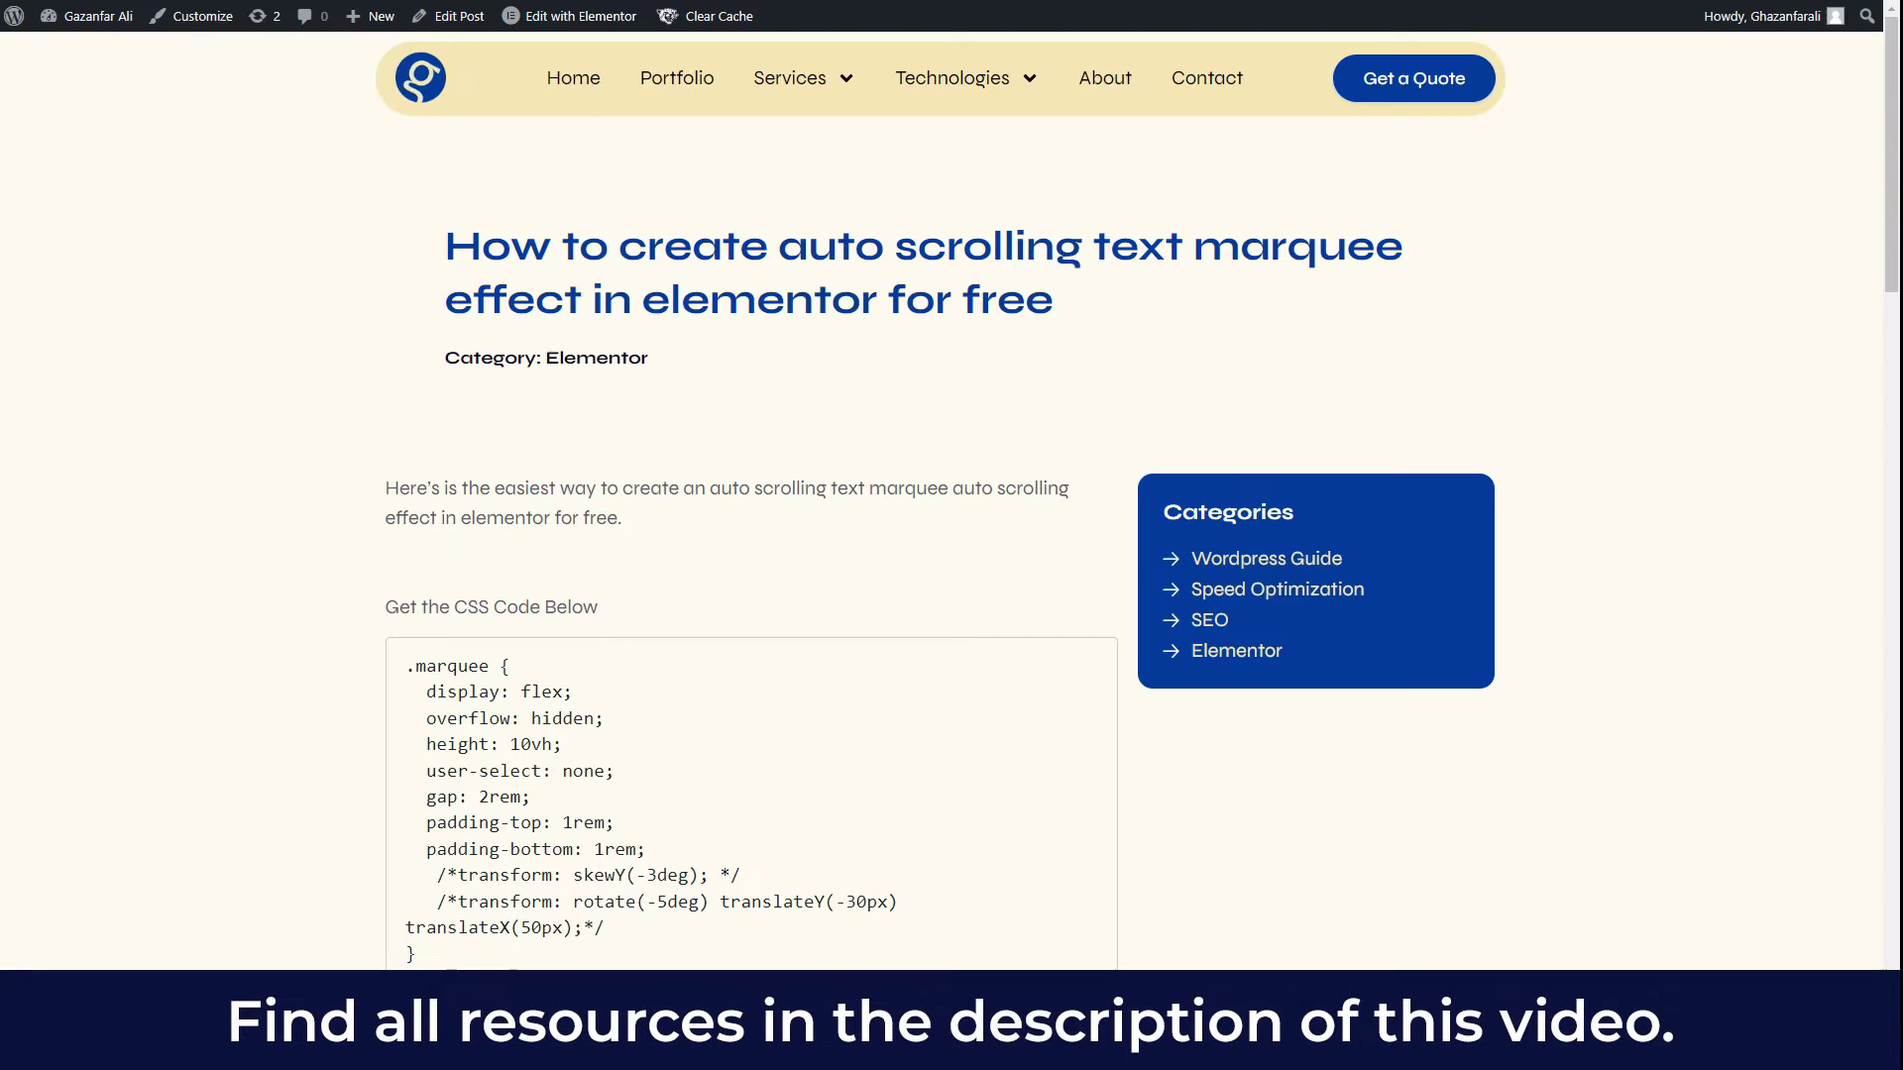
scroll(640, 243, "down", 4)
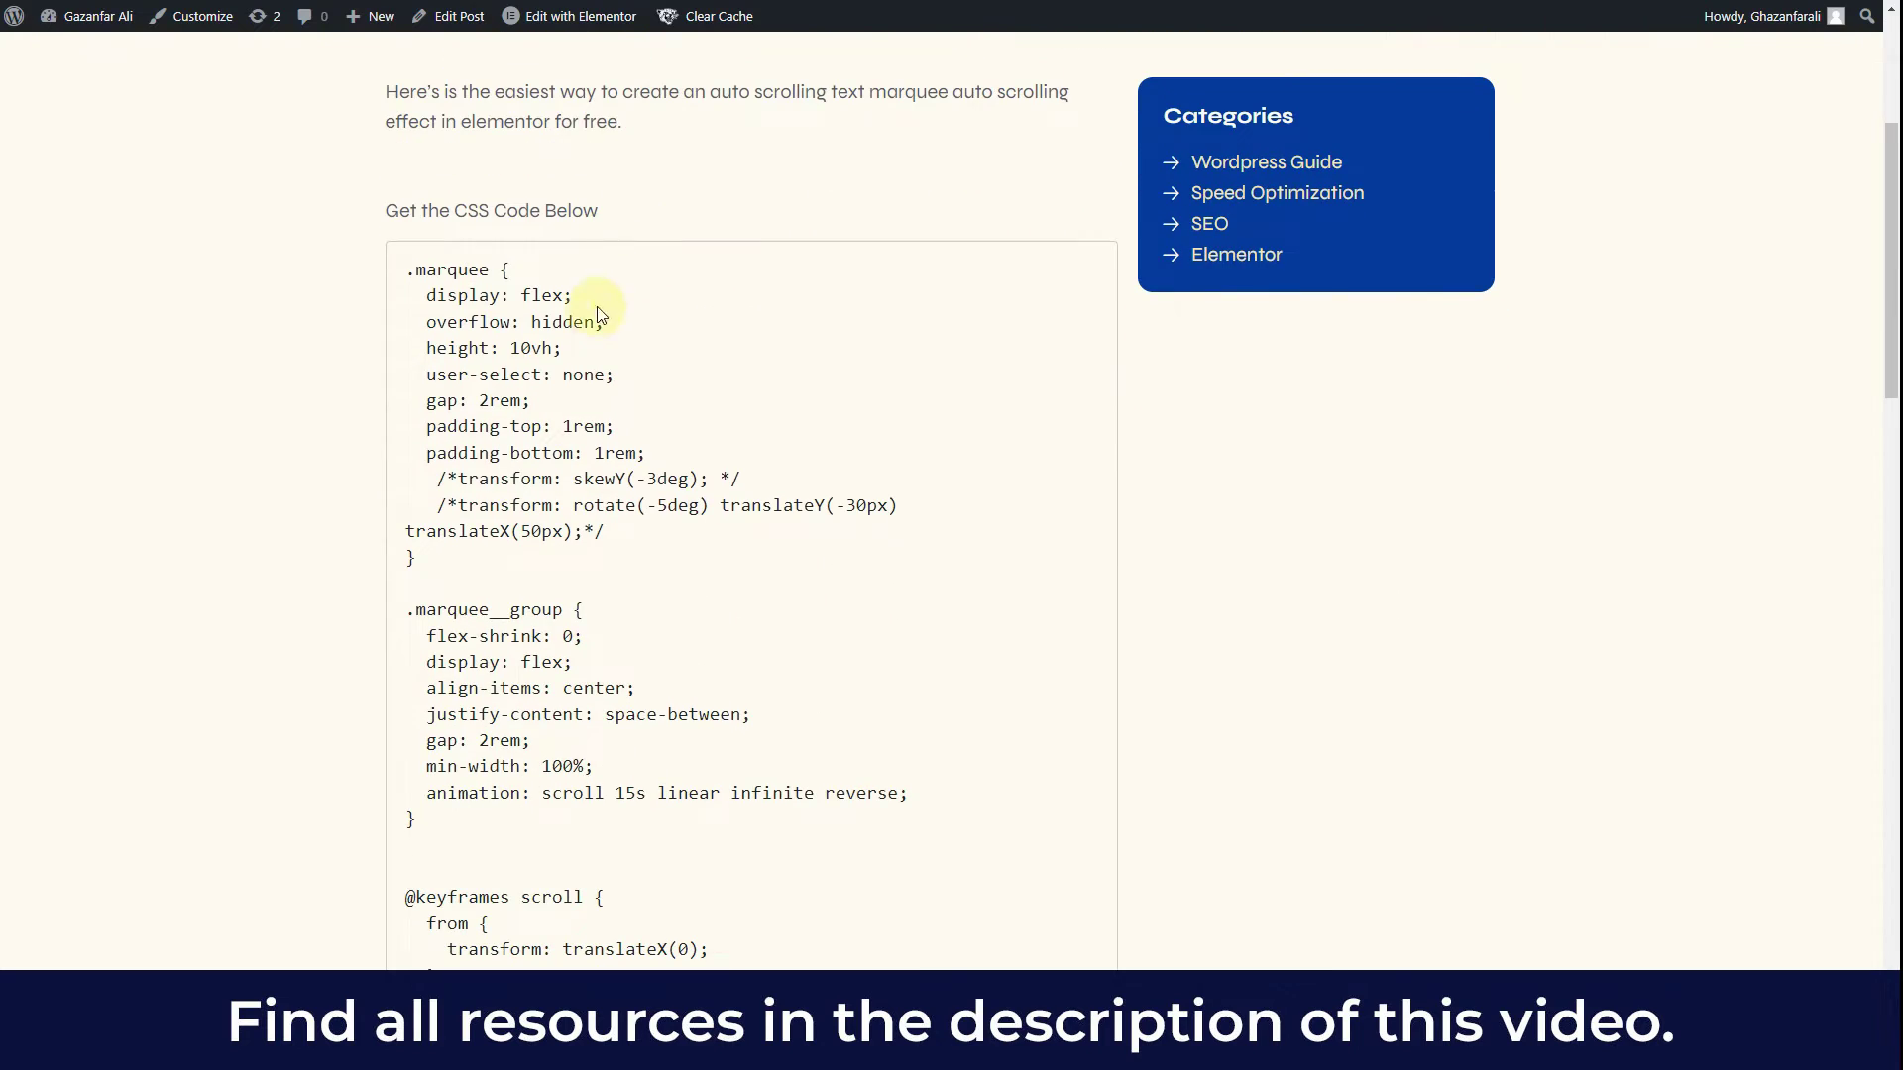
scroll(555, 319, "down", 1)
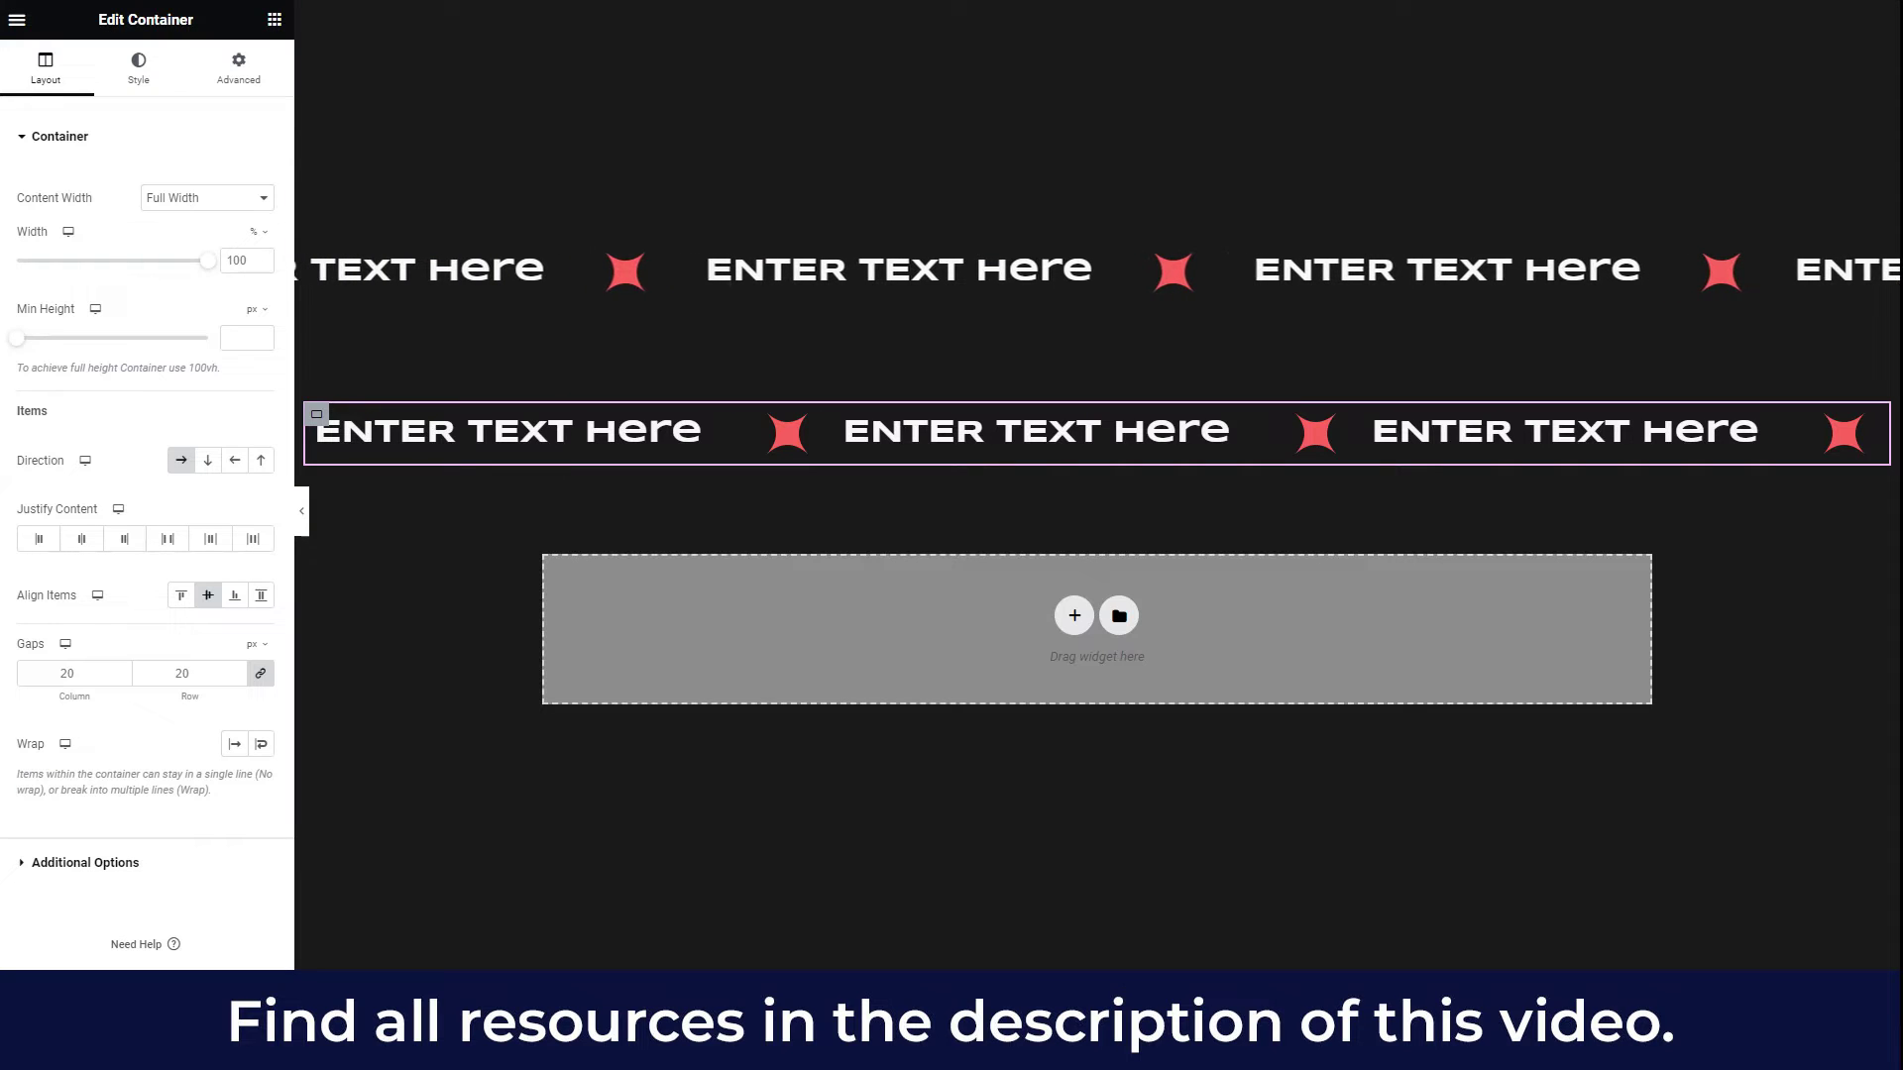
left_click(1097, 382)
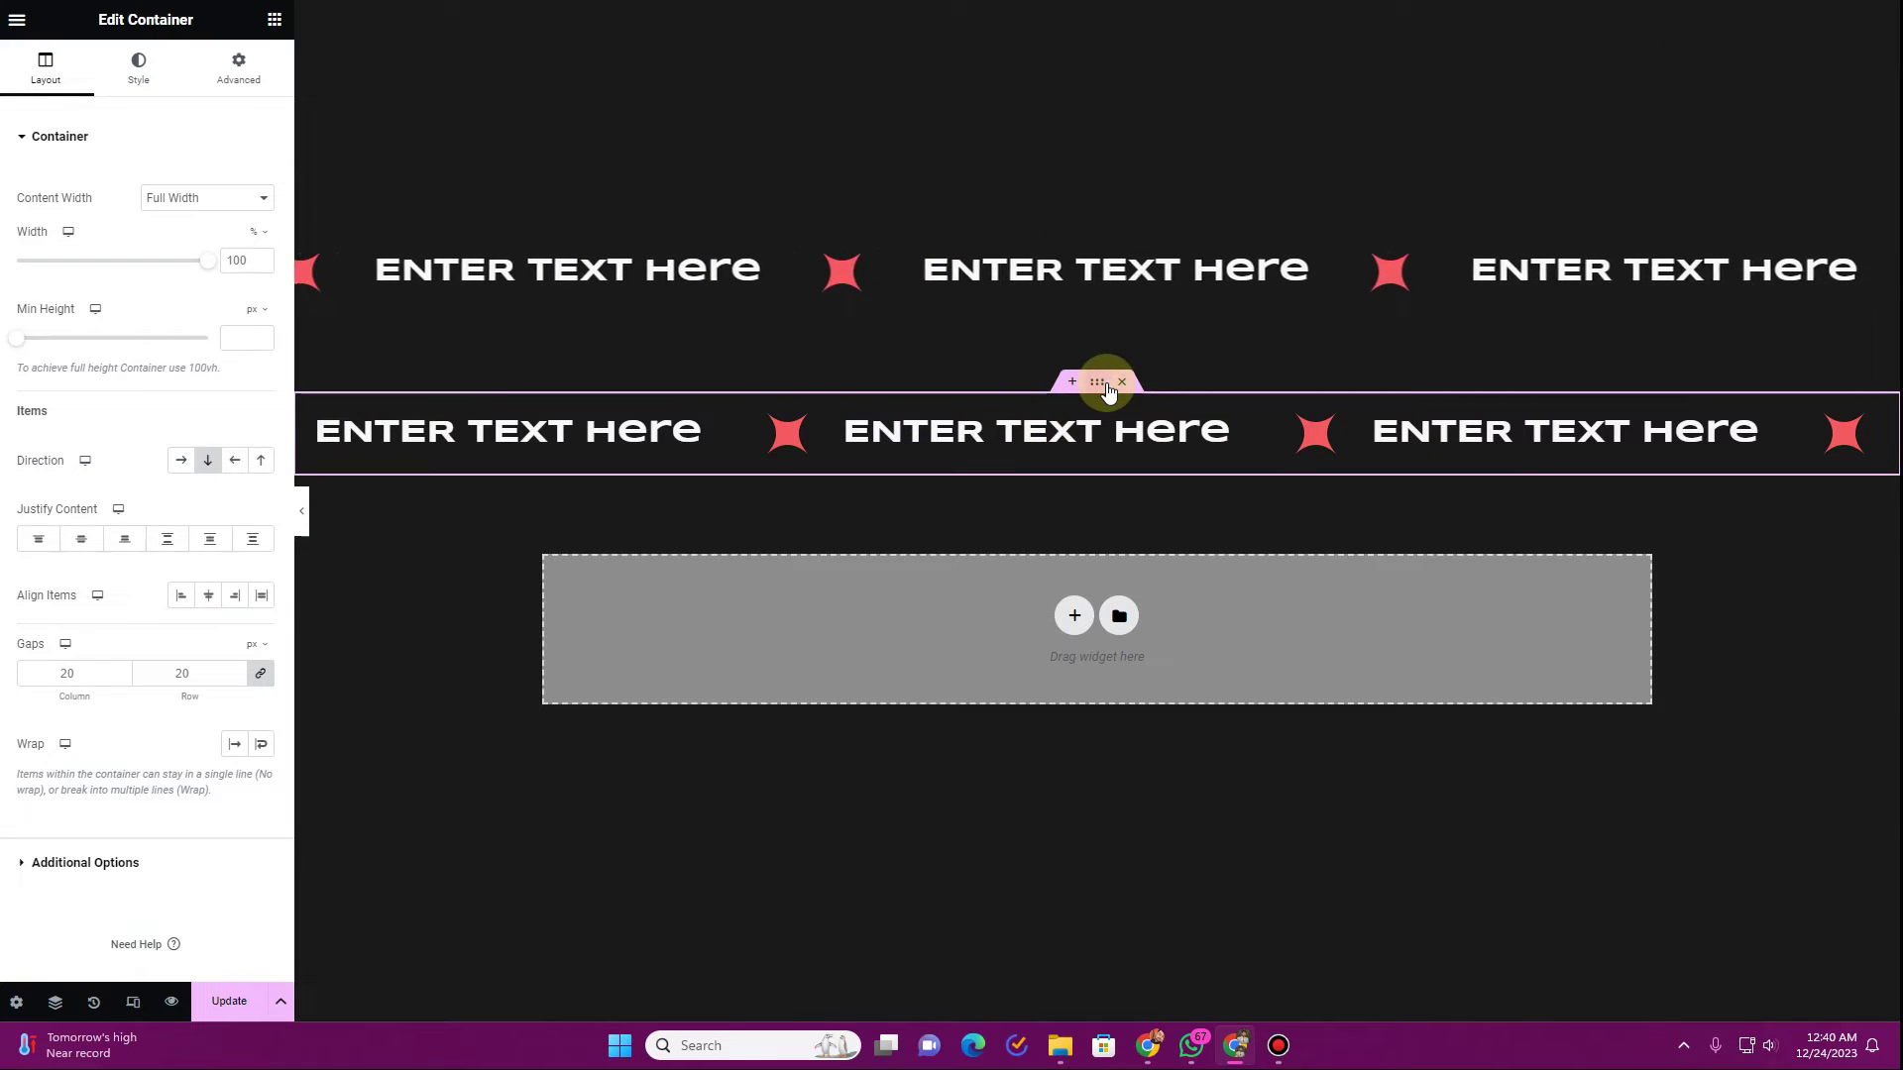
left_click(236, 69)
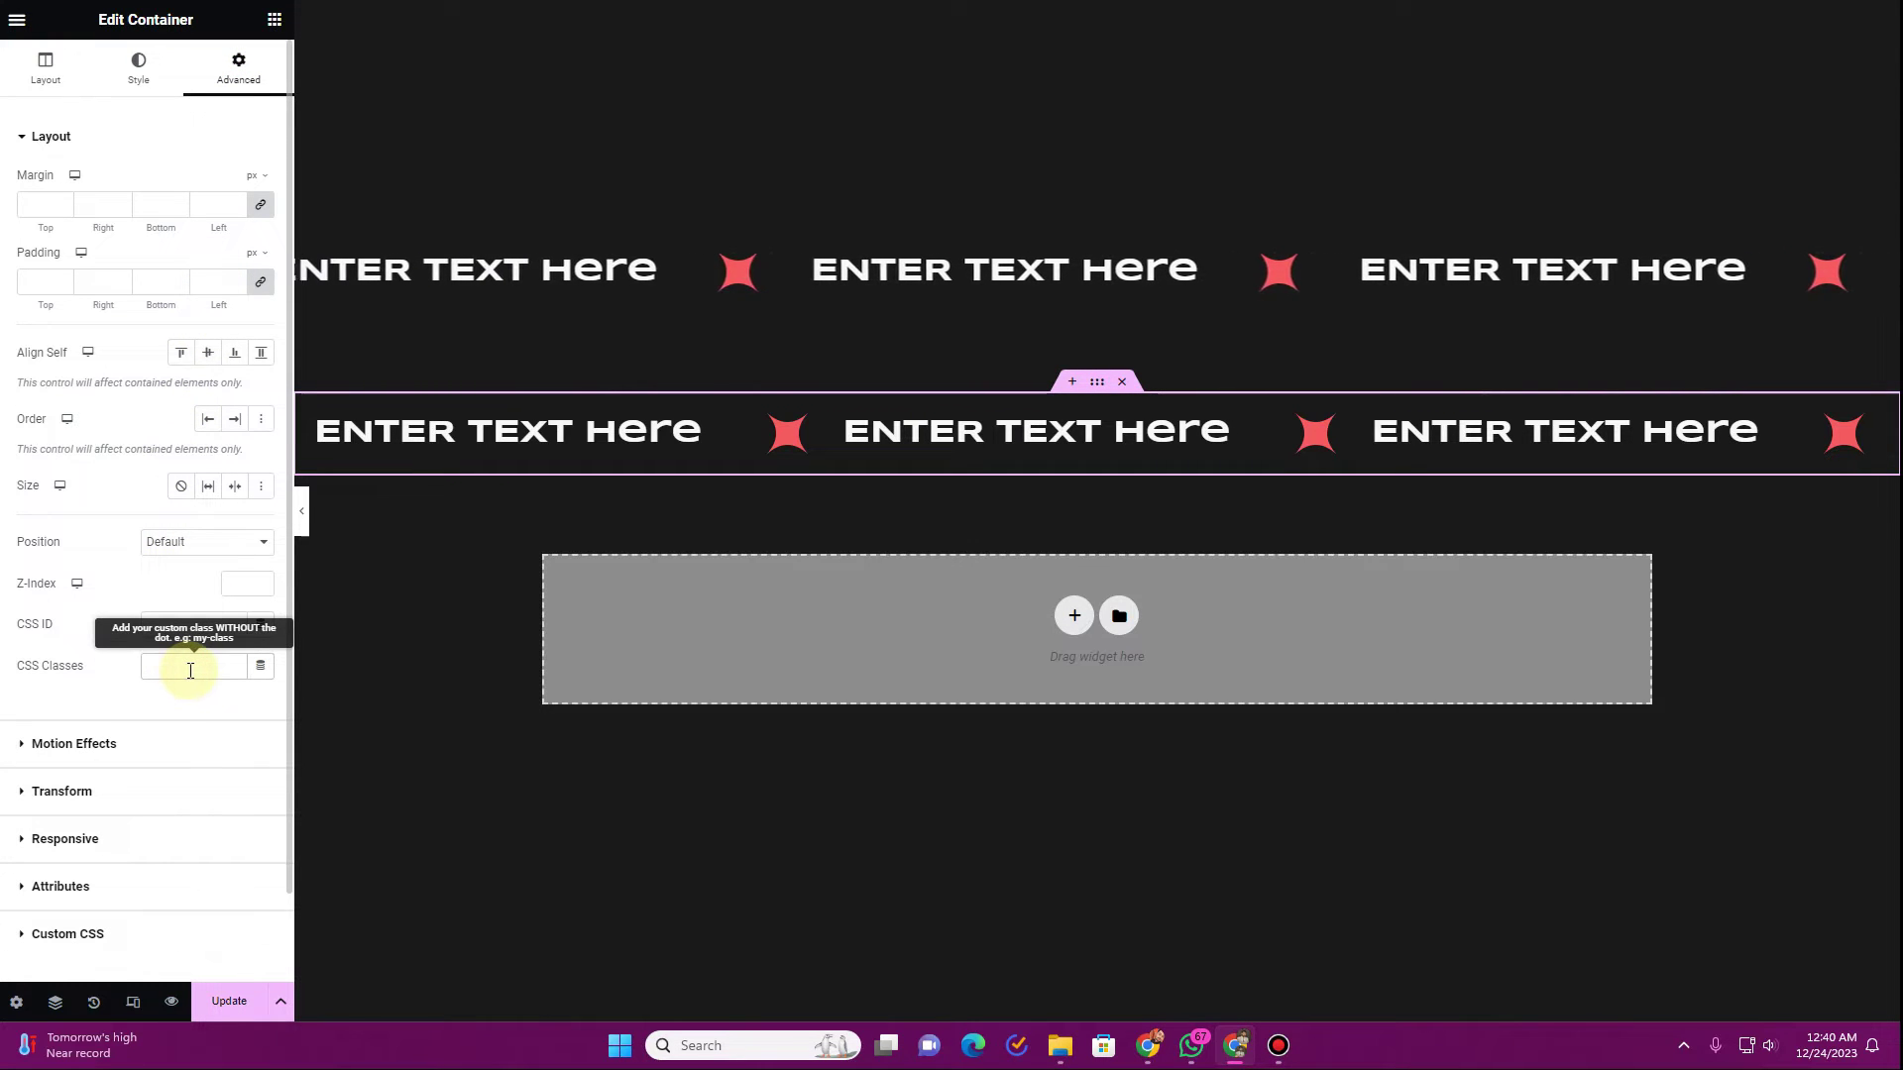
type("marquee")
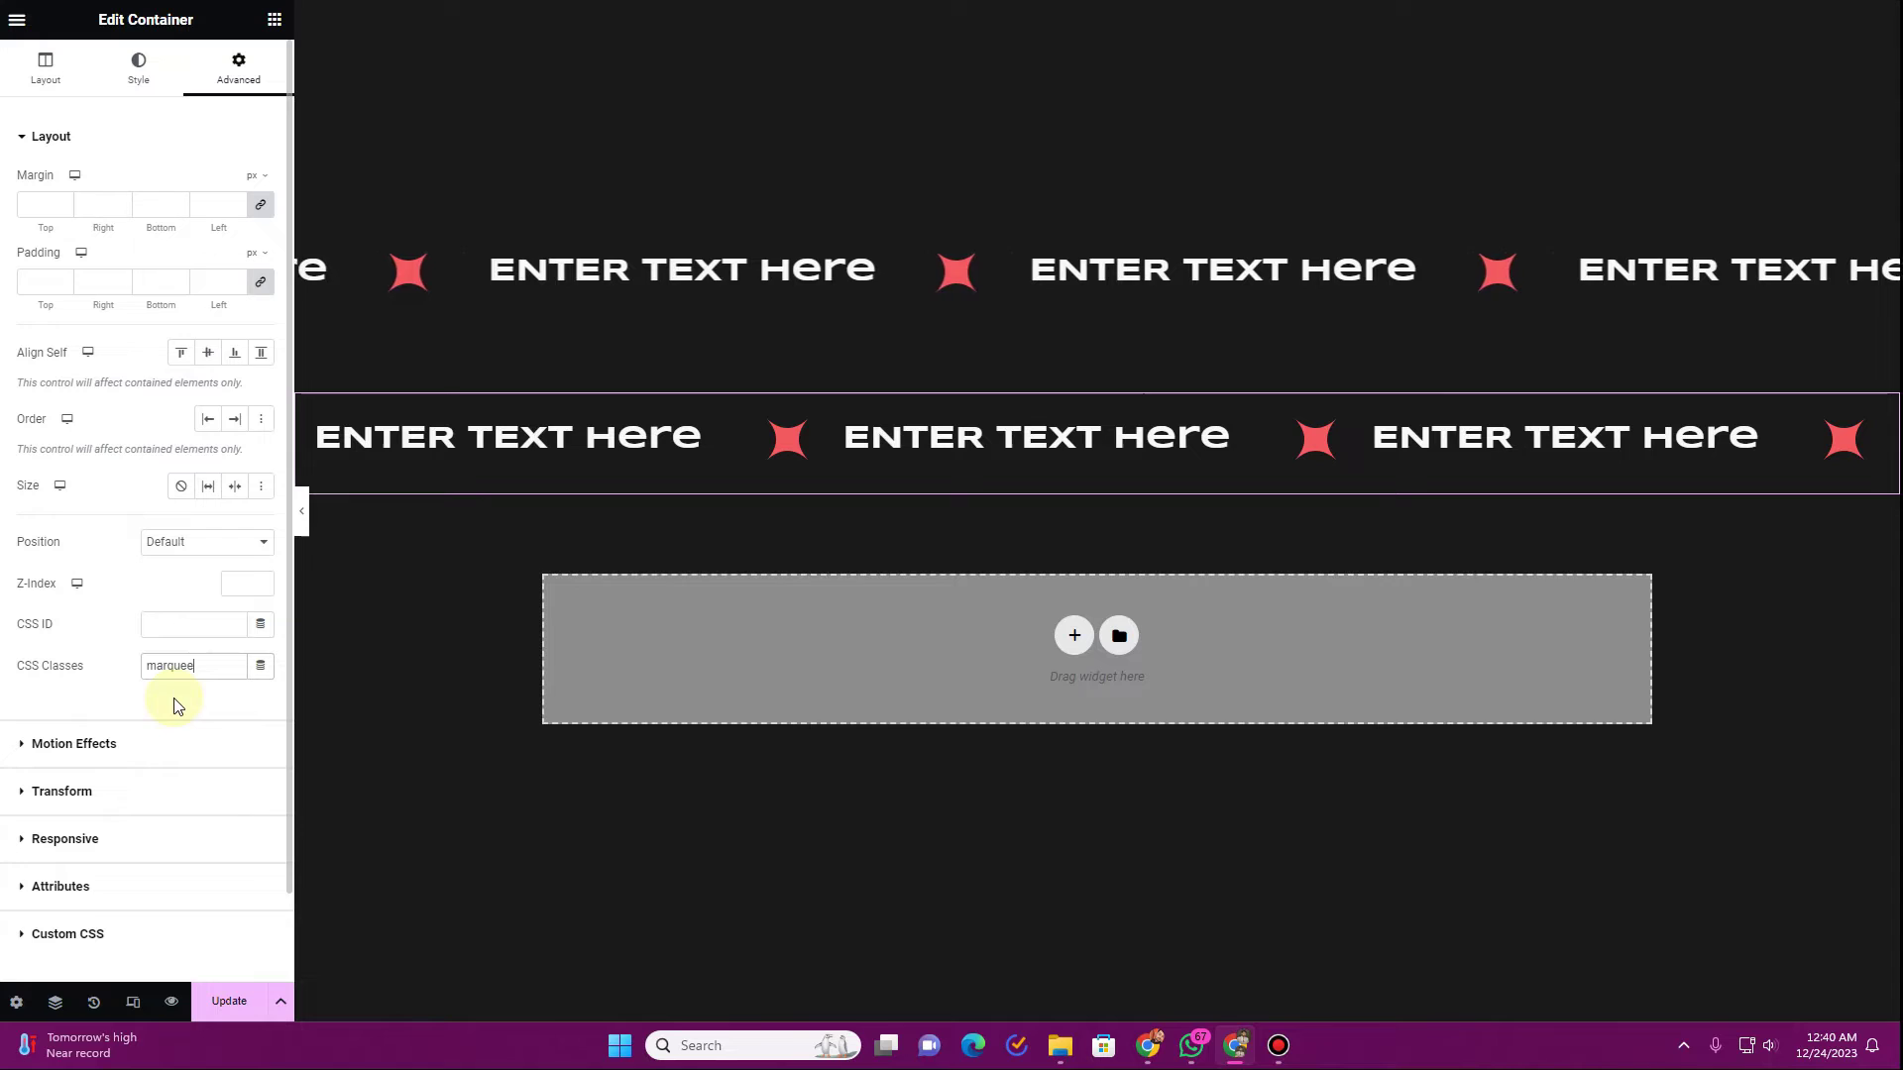
- Copy the class name marquee__group from the article's CSS code and set it as the nested container's CSS class
key("ctrl+Tab")
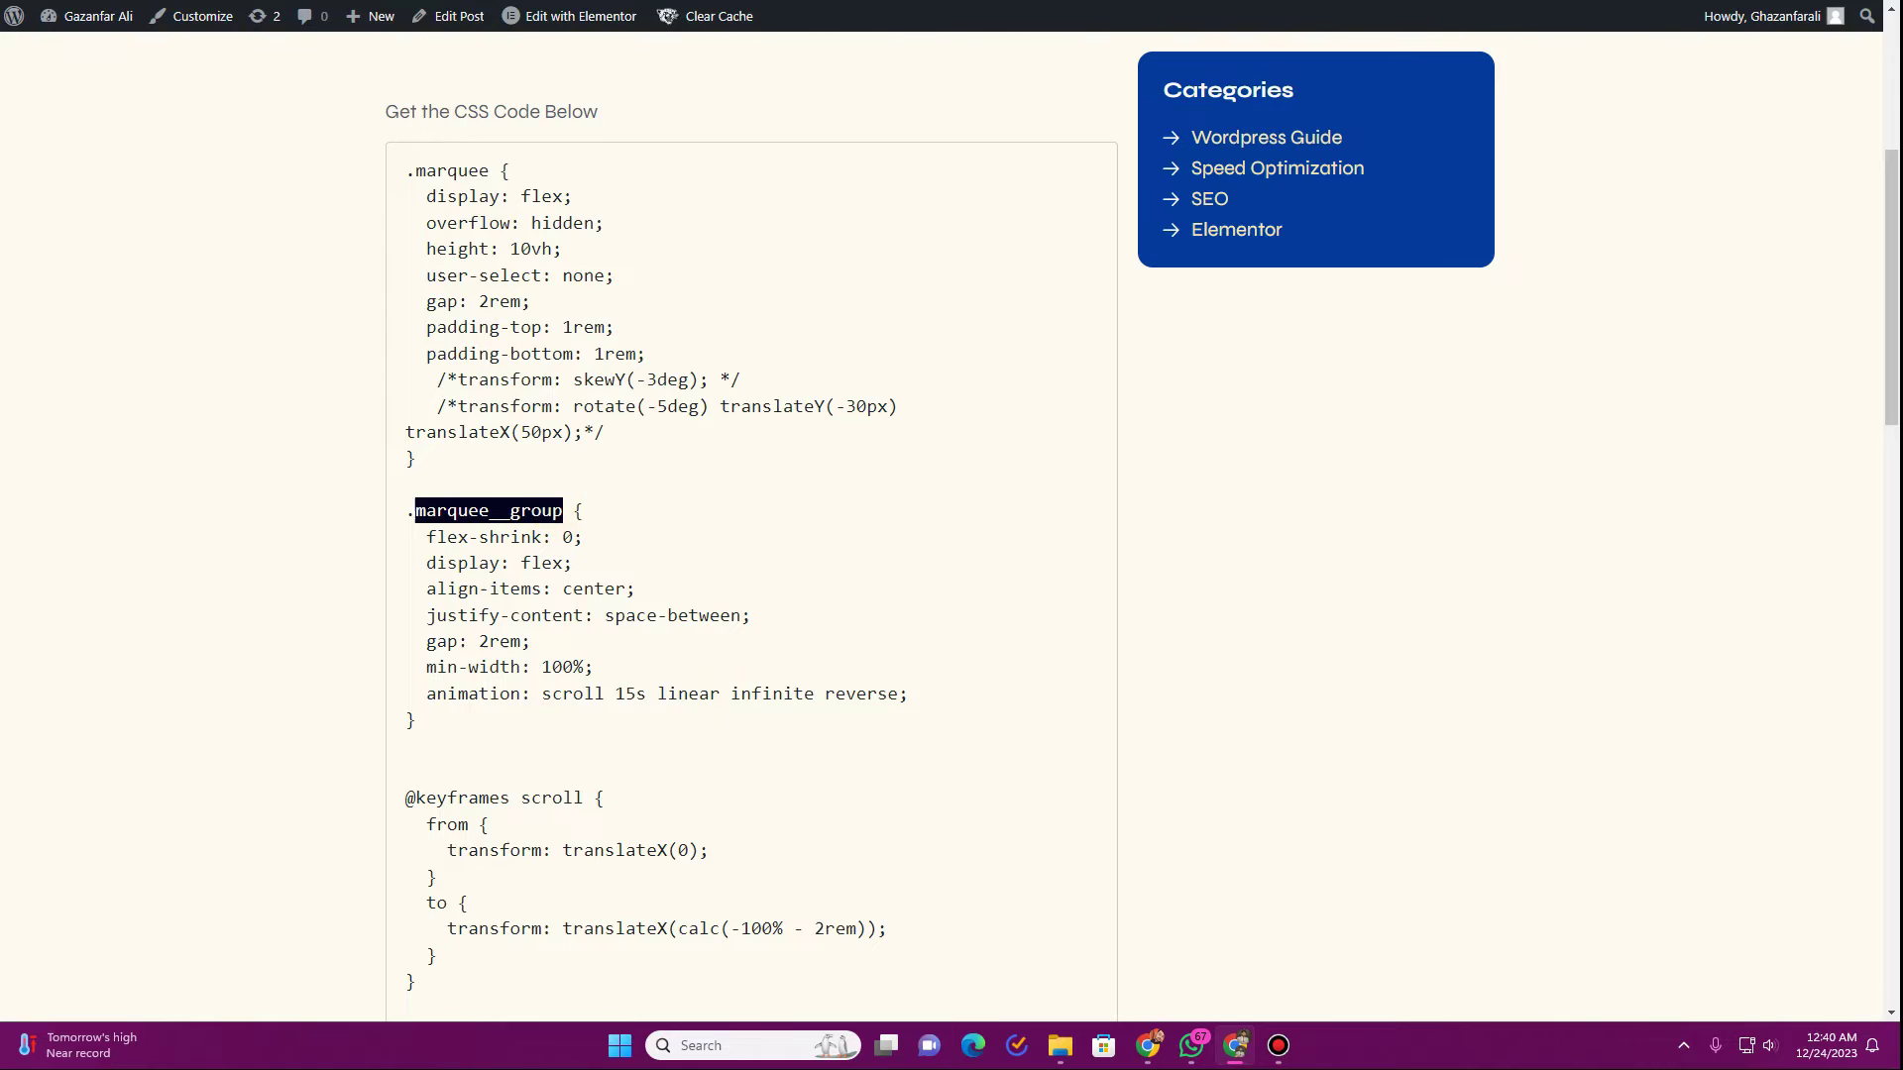
key("ctrl+shift+Tab")
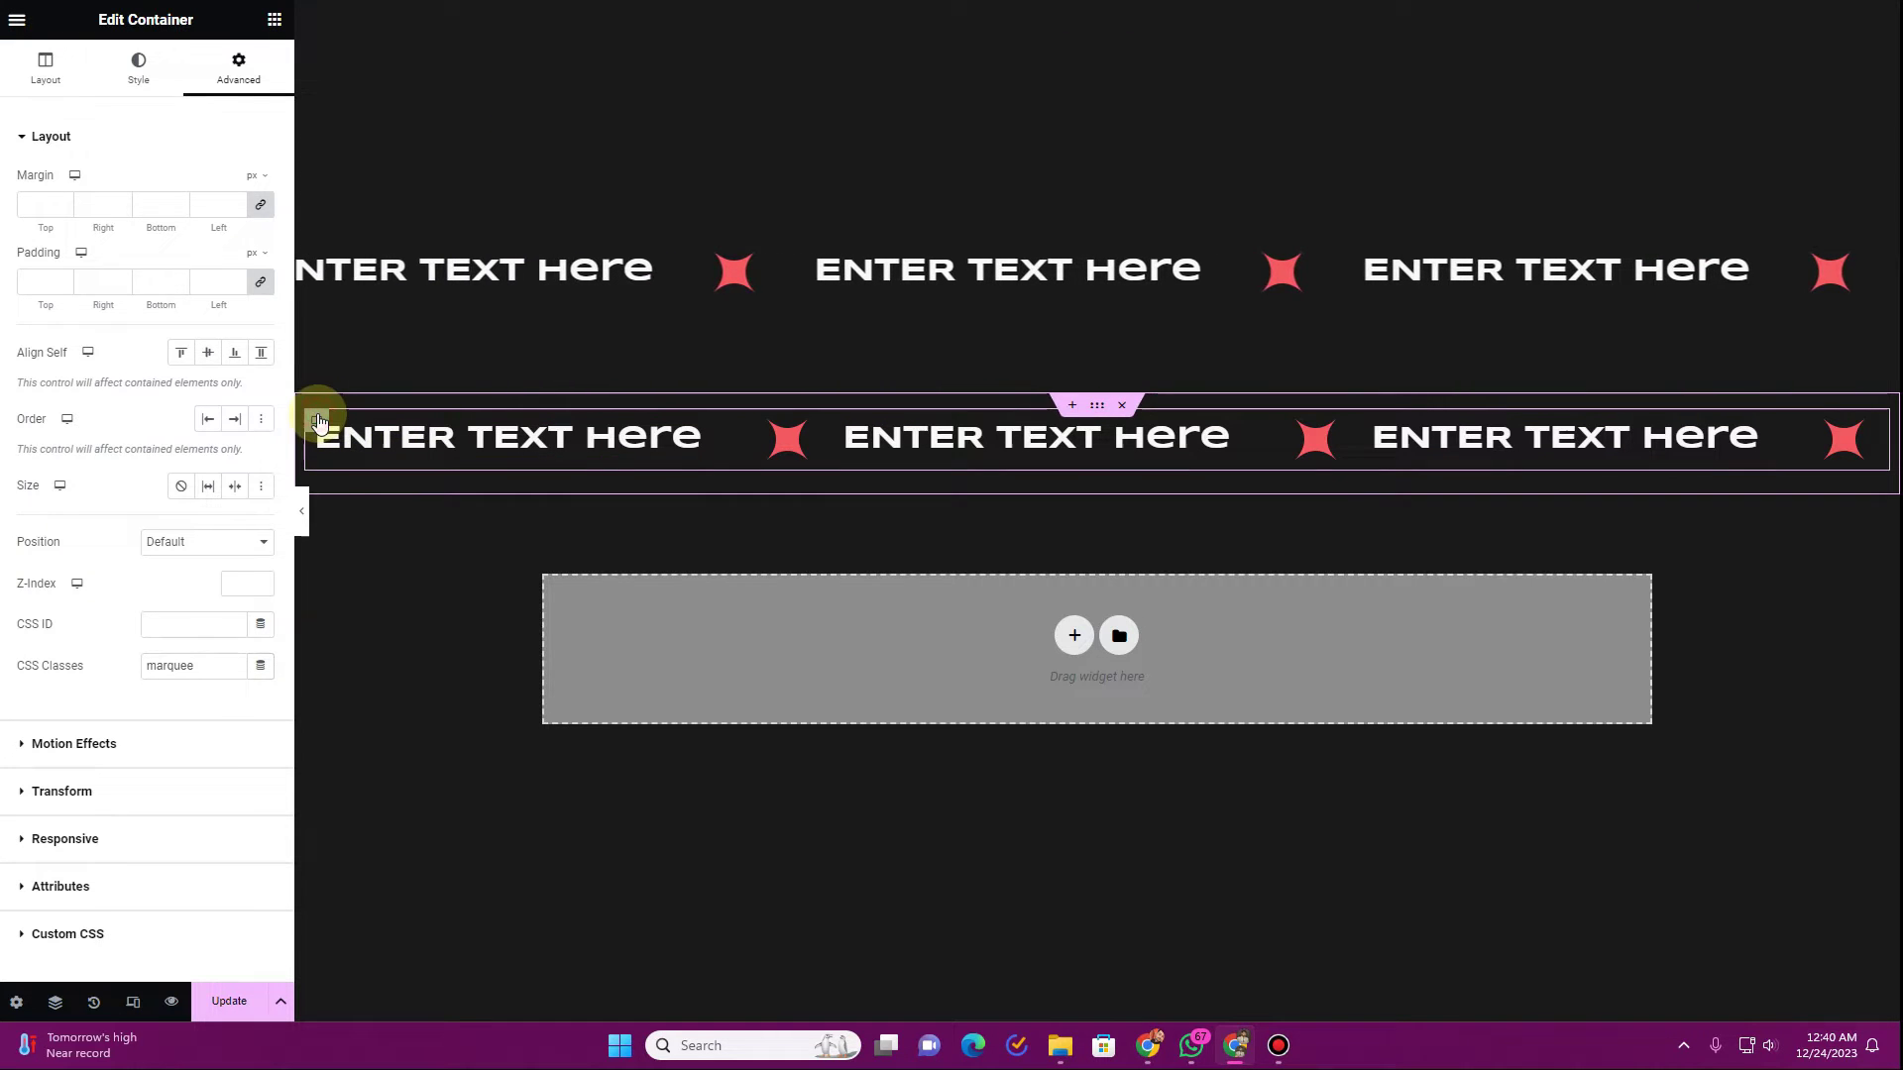
left_click(318, 421)
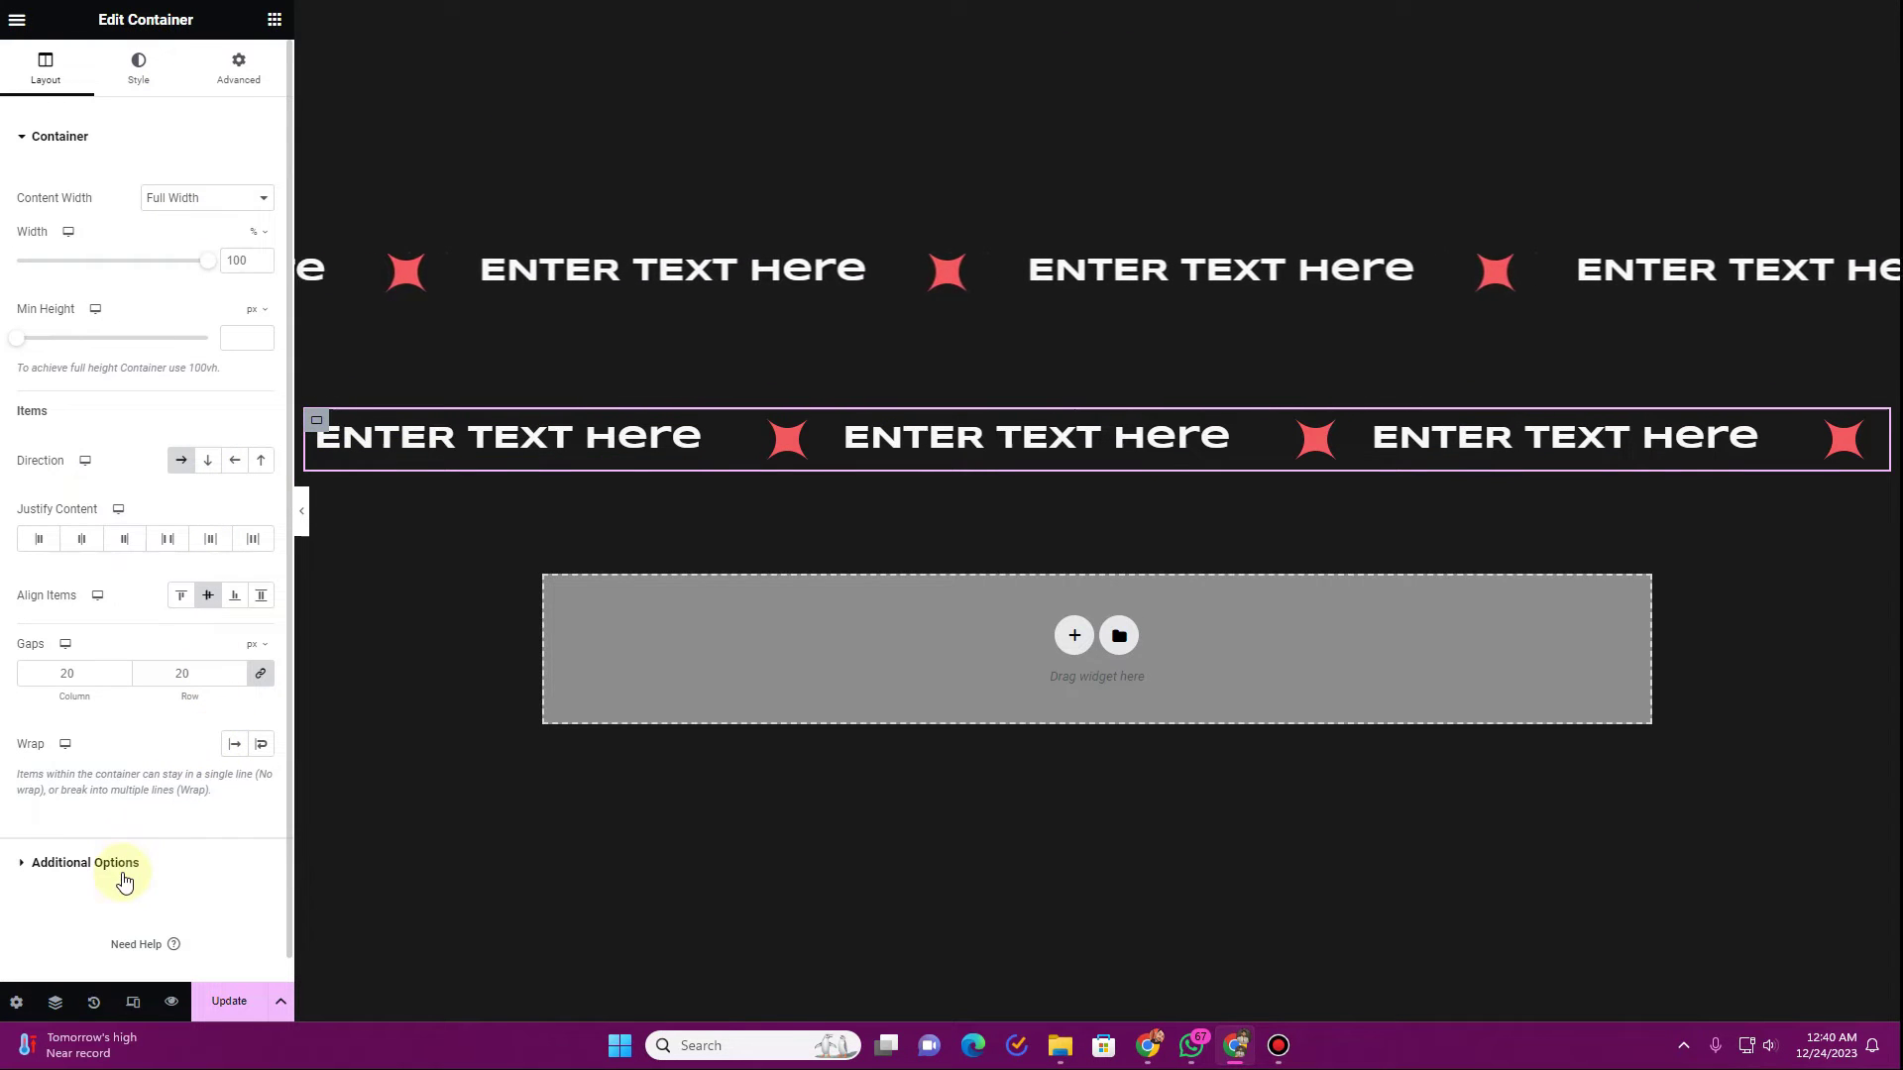
left_click(229, 79)
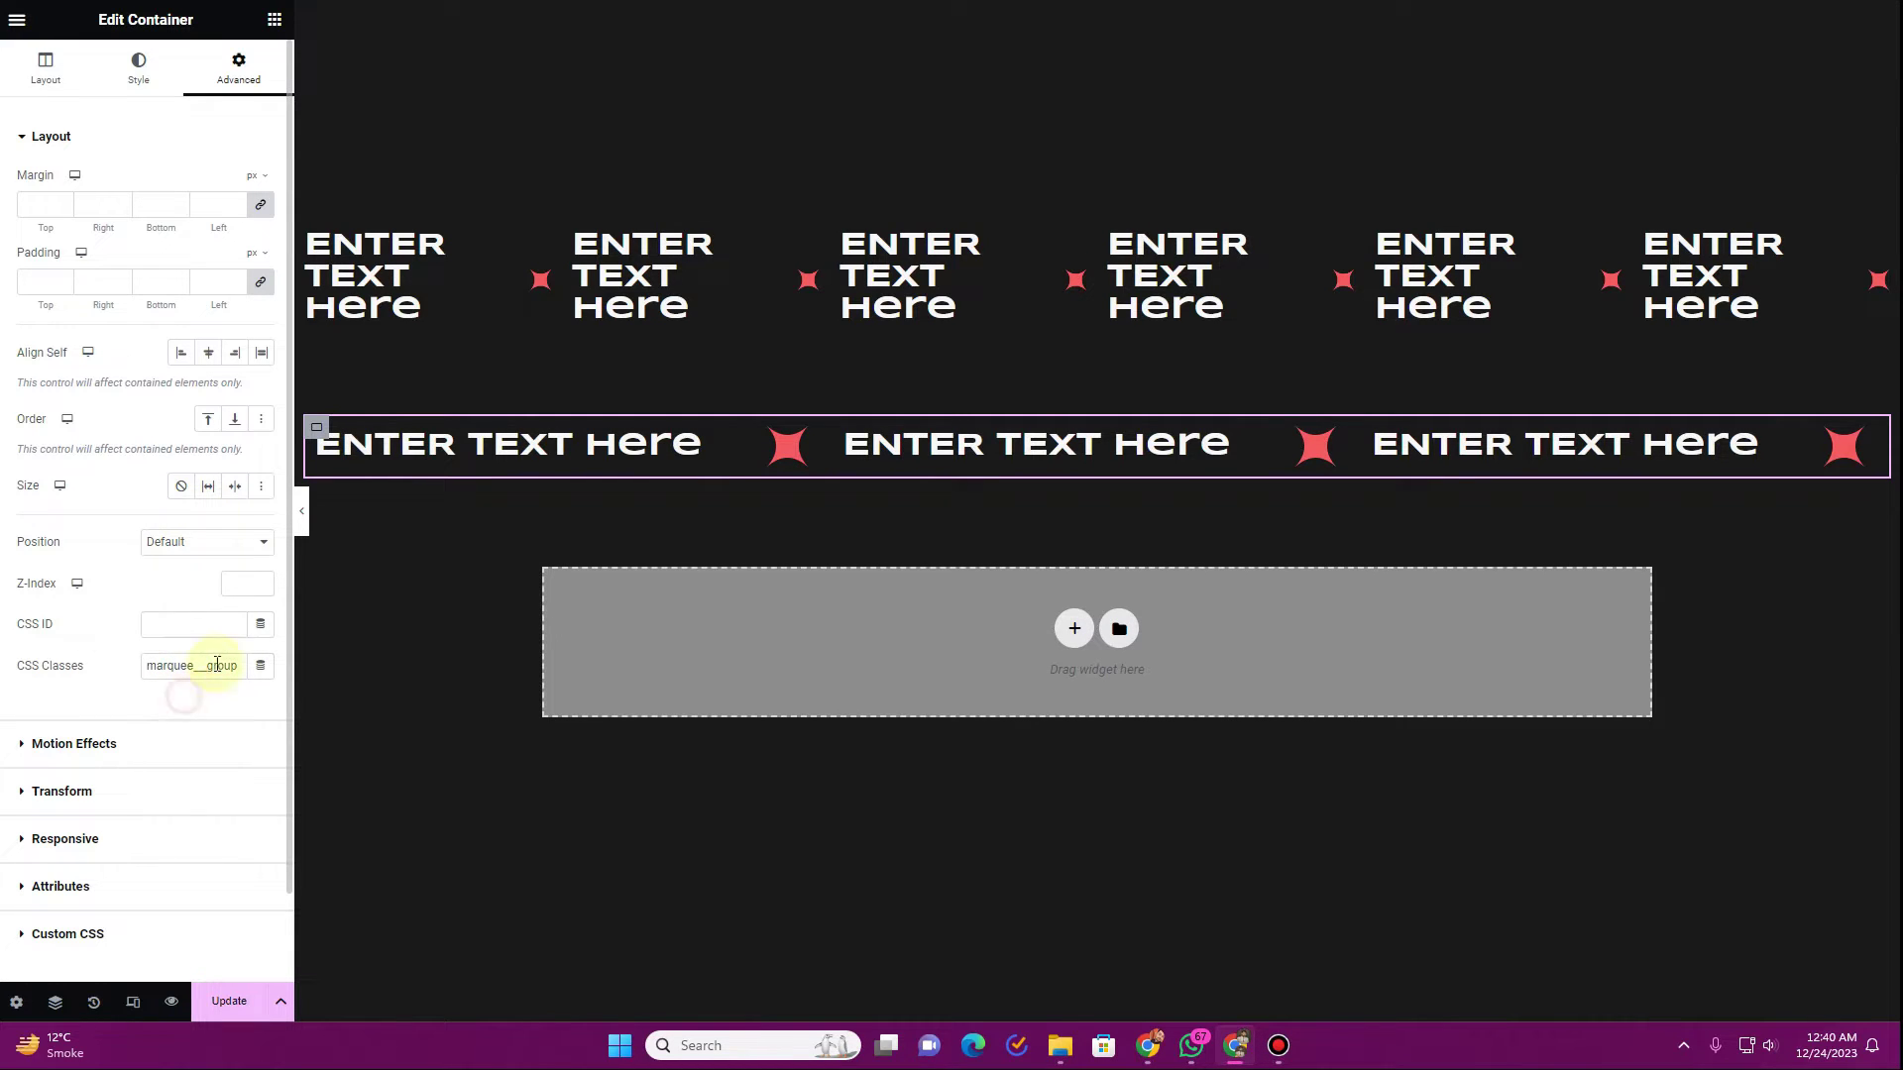
- Duplicate the nested marquee__group container and set the outer container's direction to a left-to-right row
right_click(317, 430)
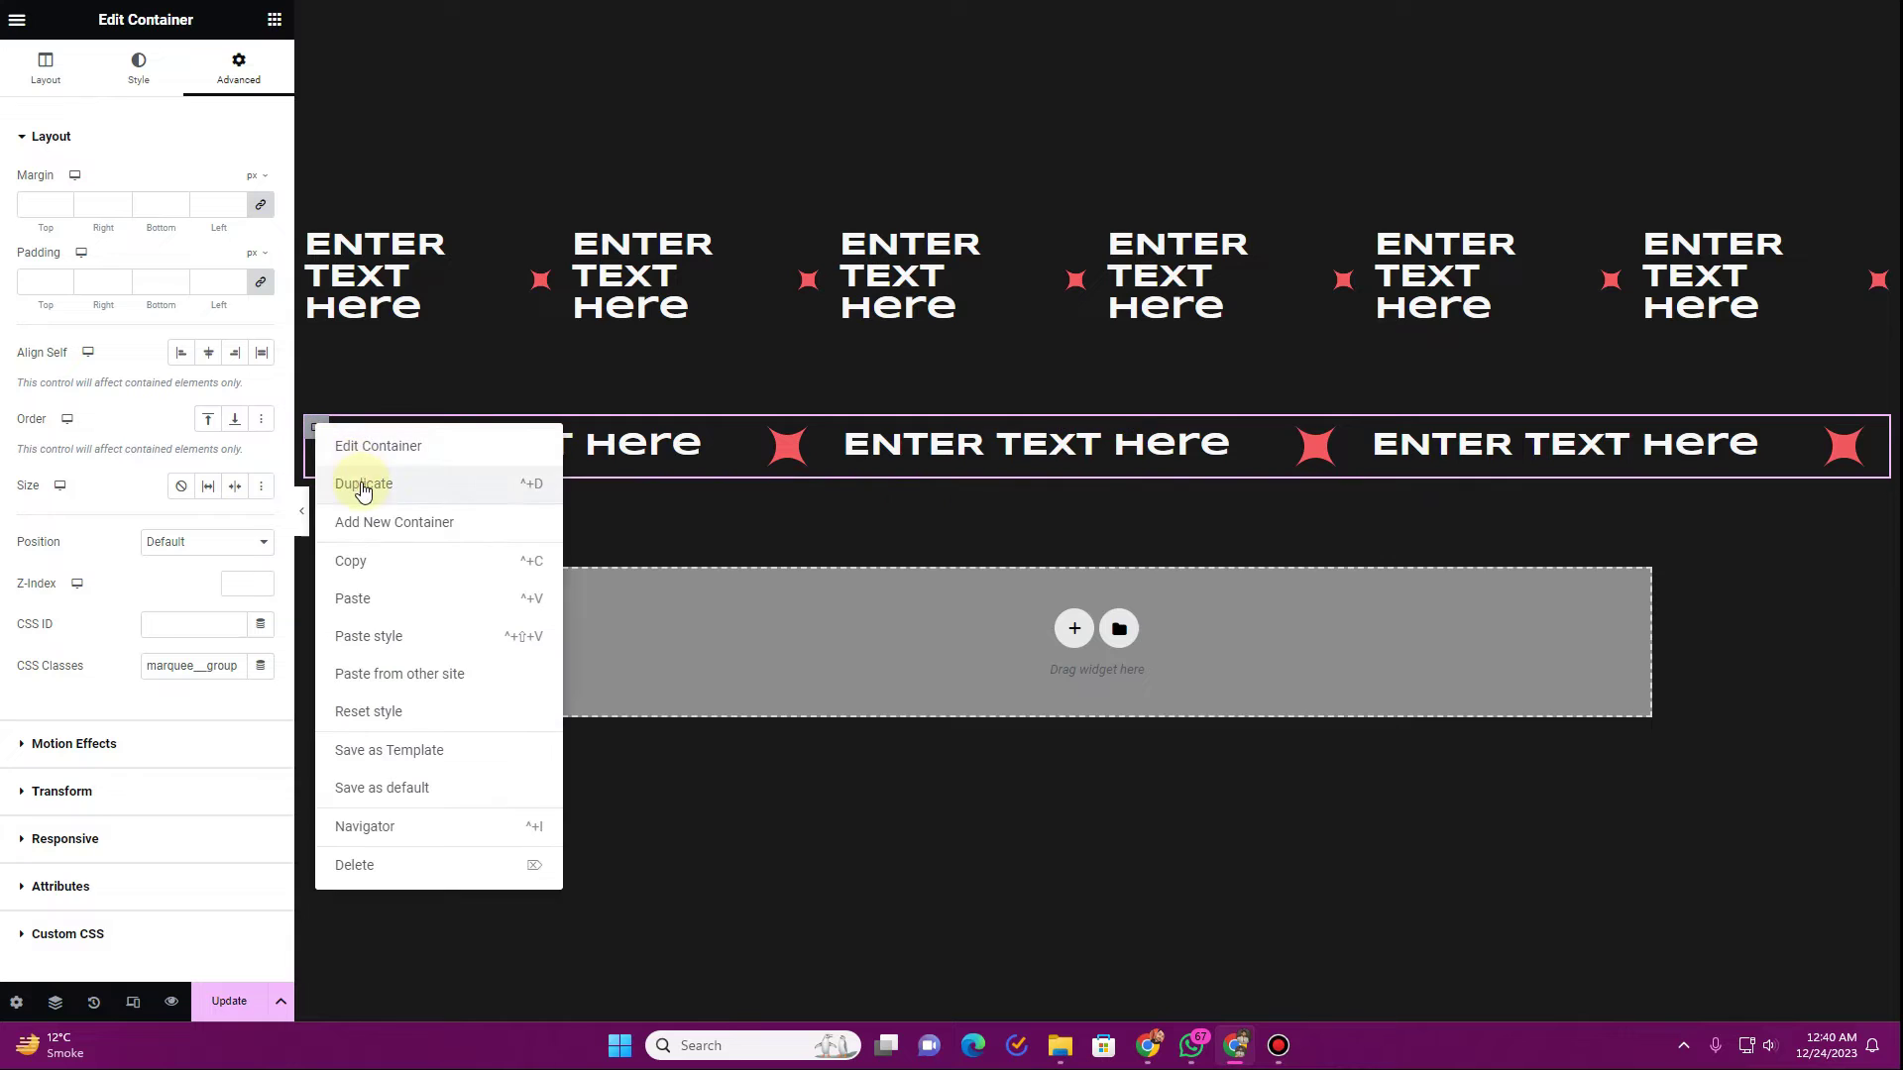
left_click(363, 483)
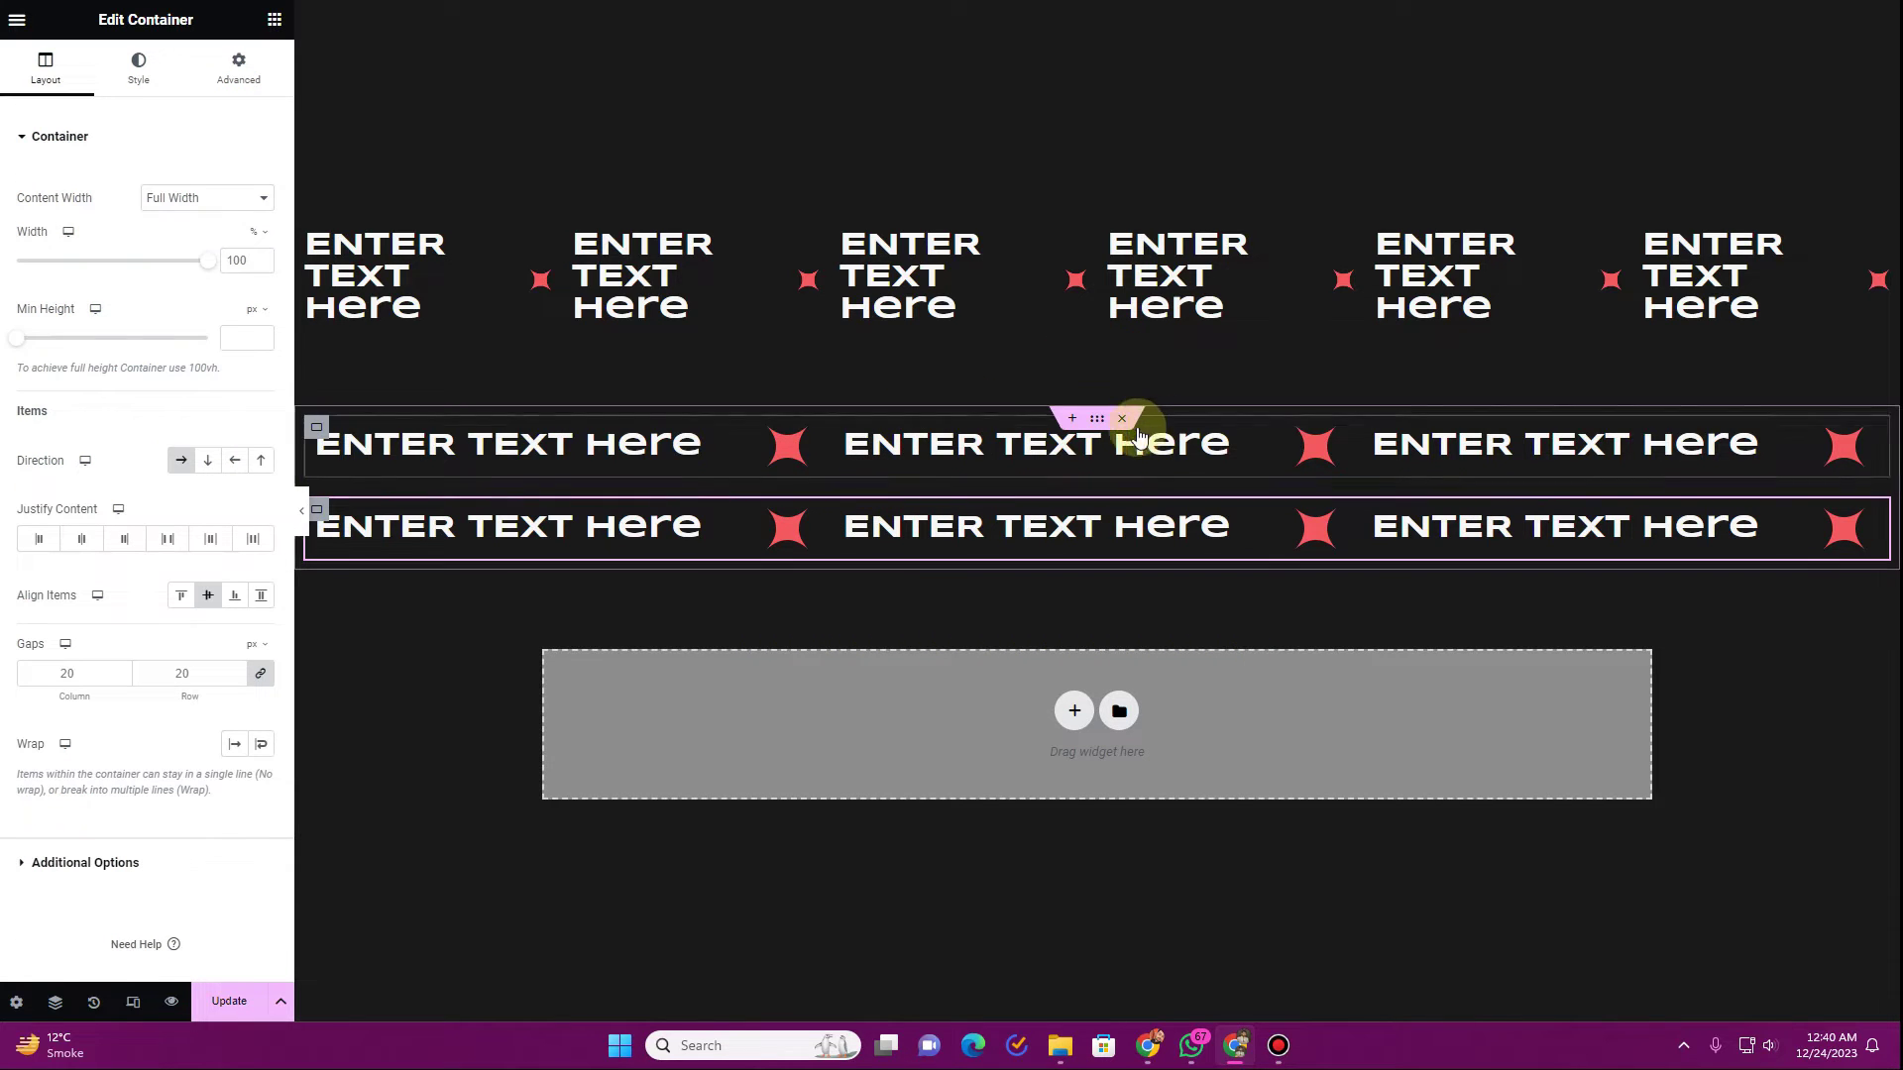
left_click(1107, 424)
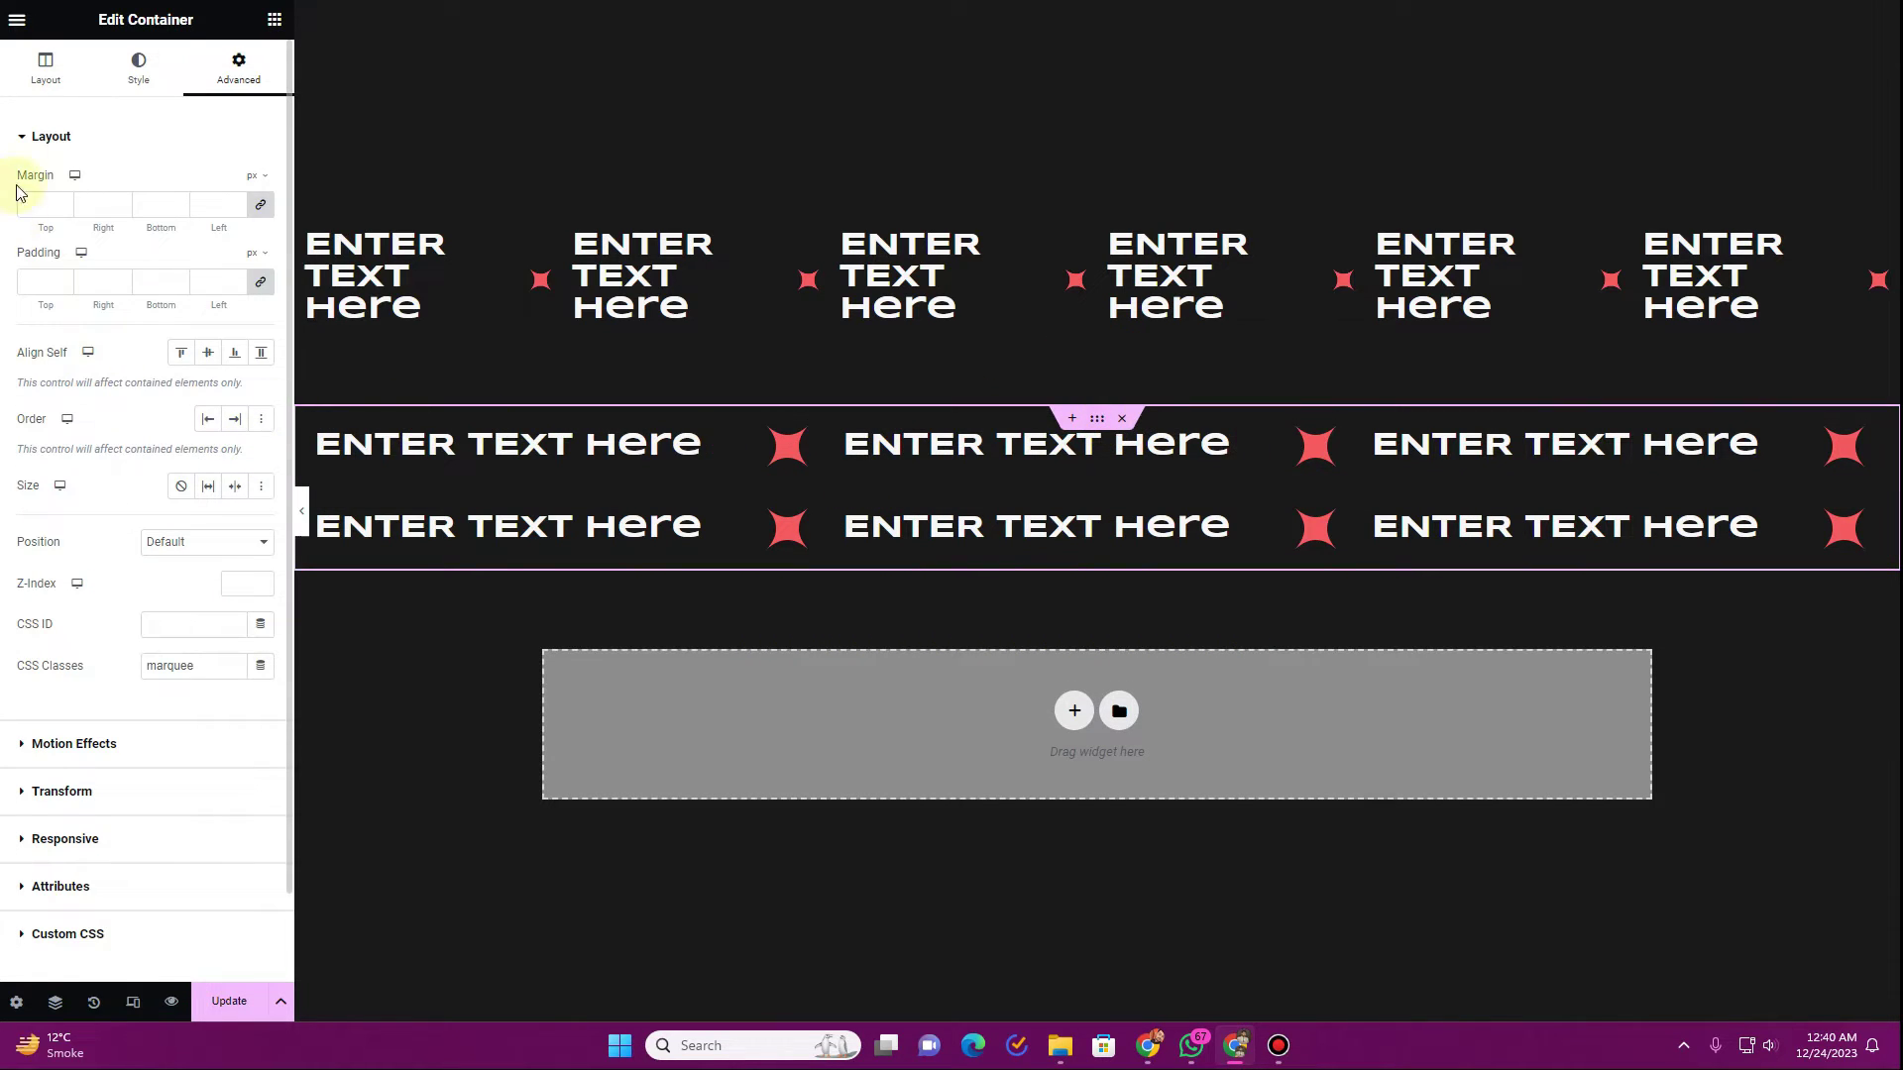
left_click(33, 84)
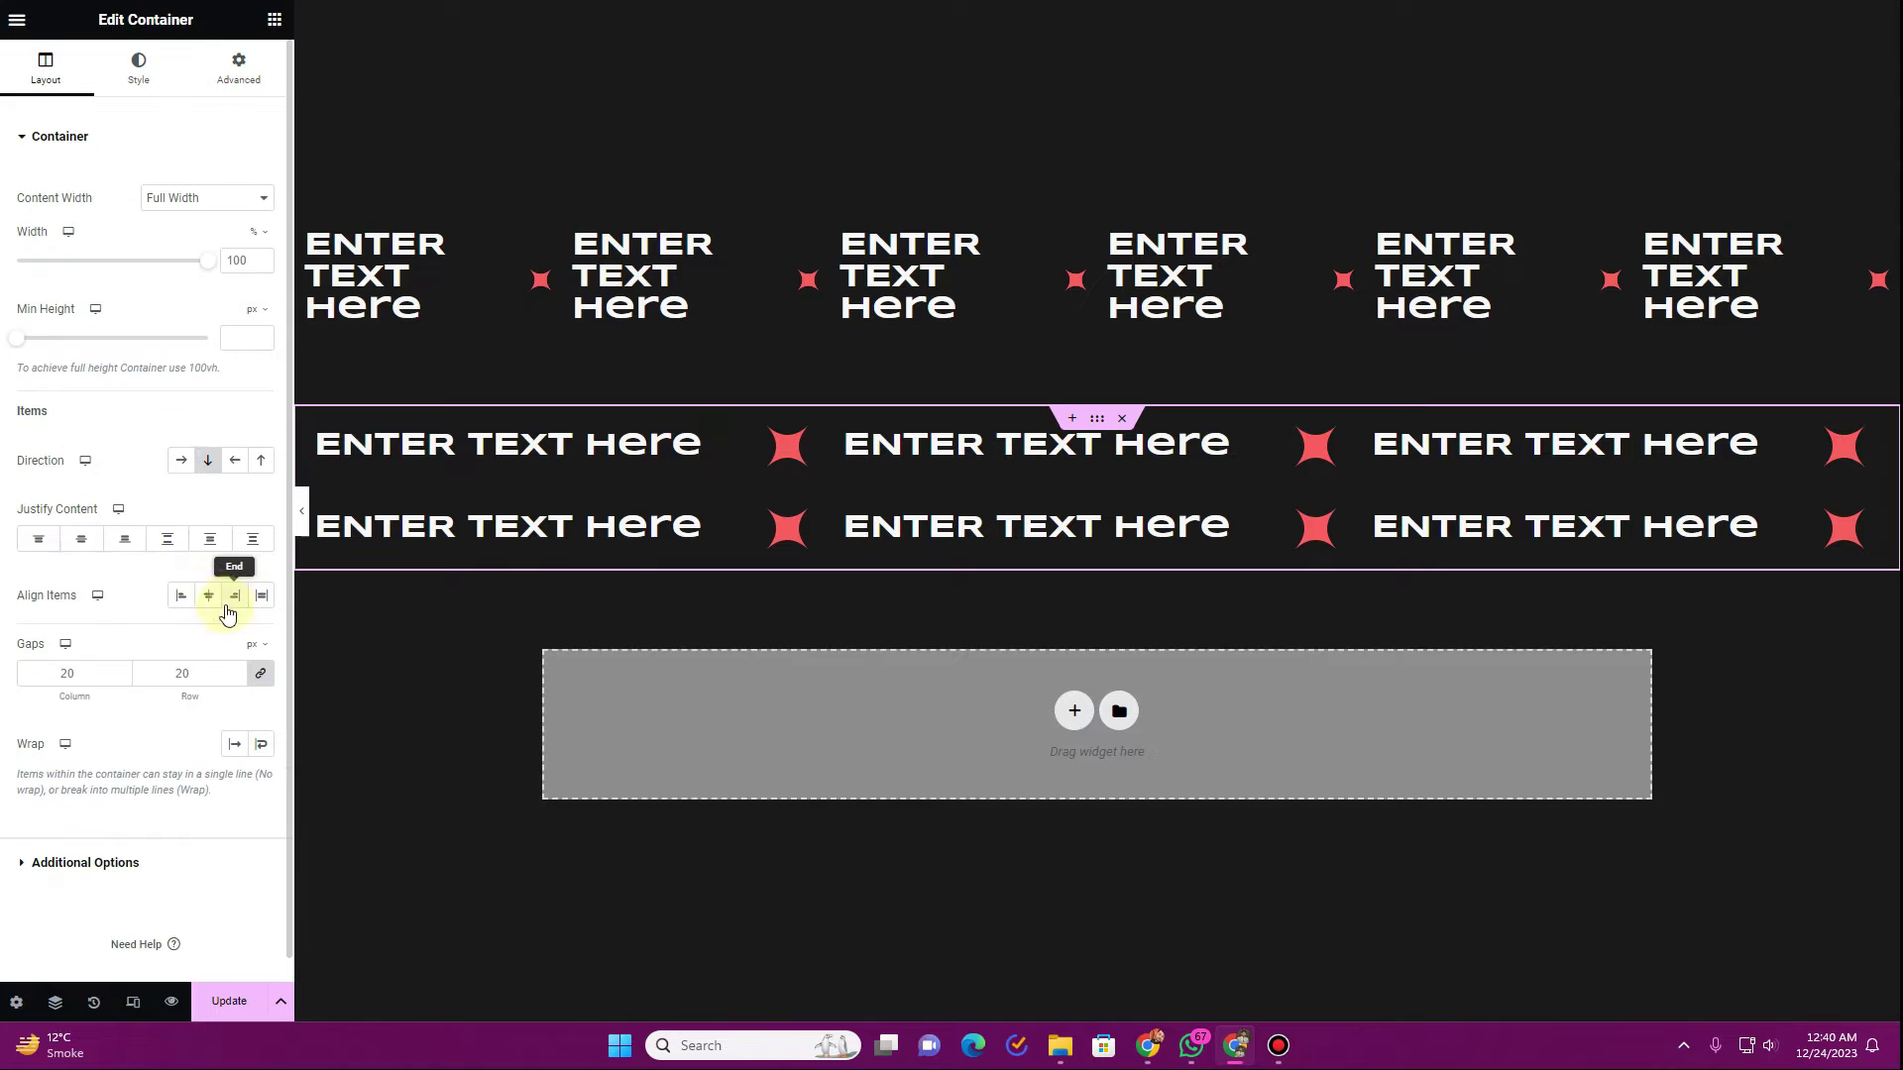
left_click(192, 463)
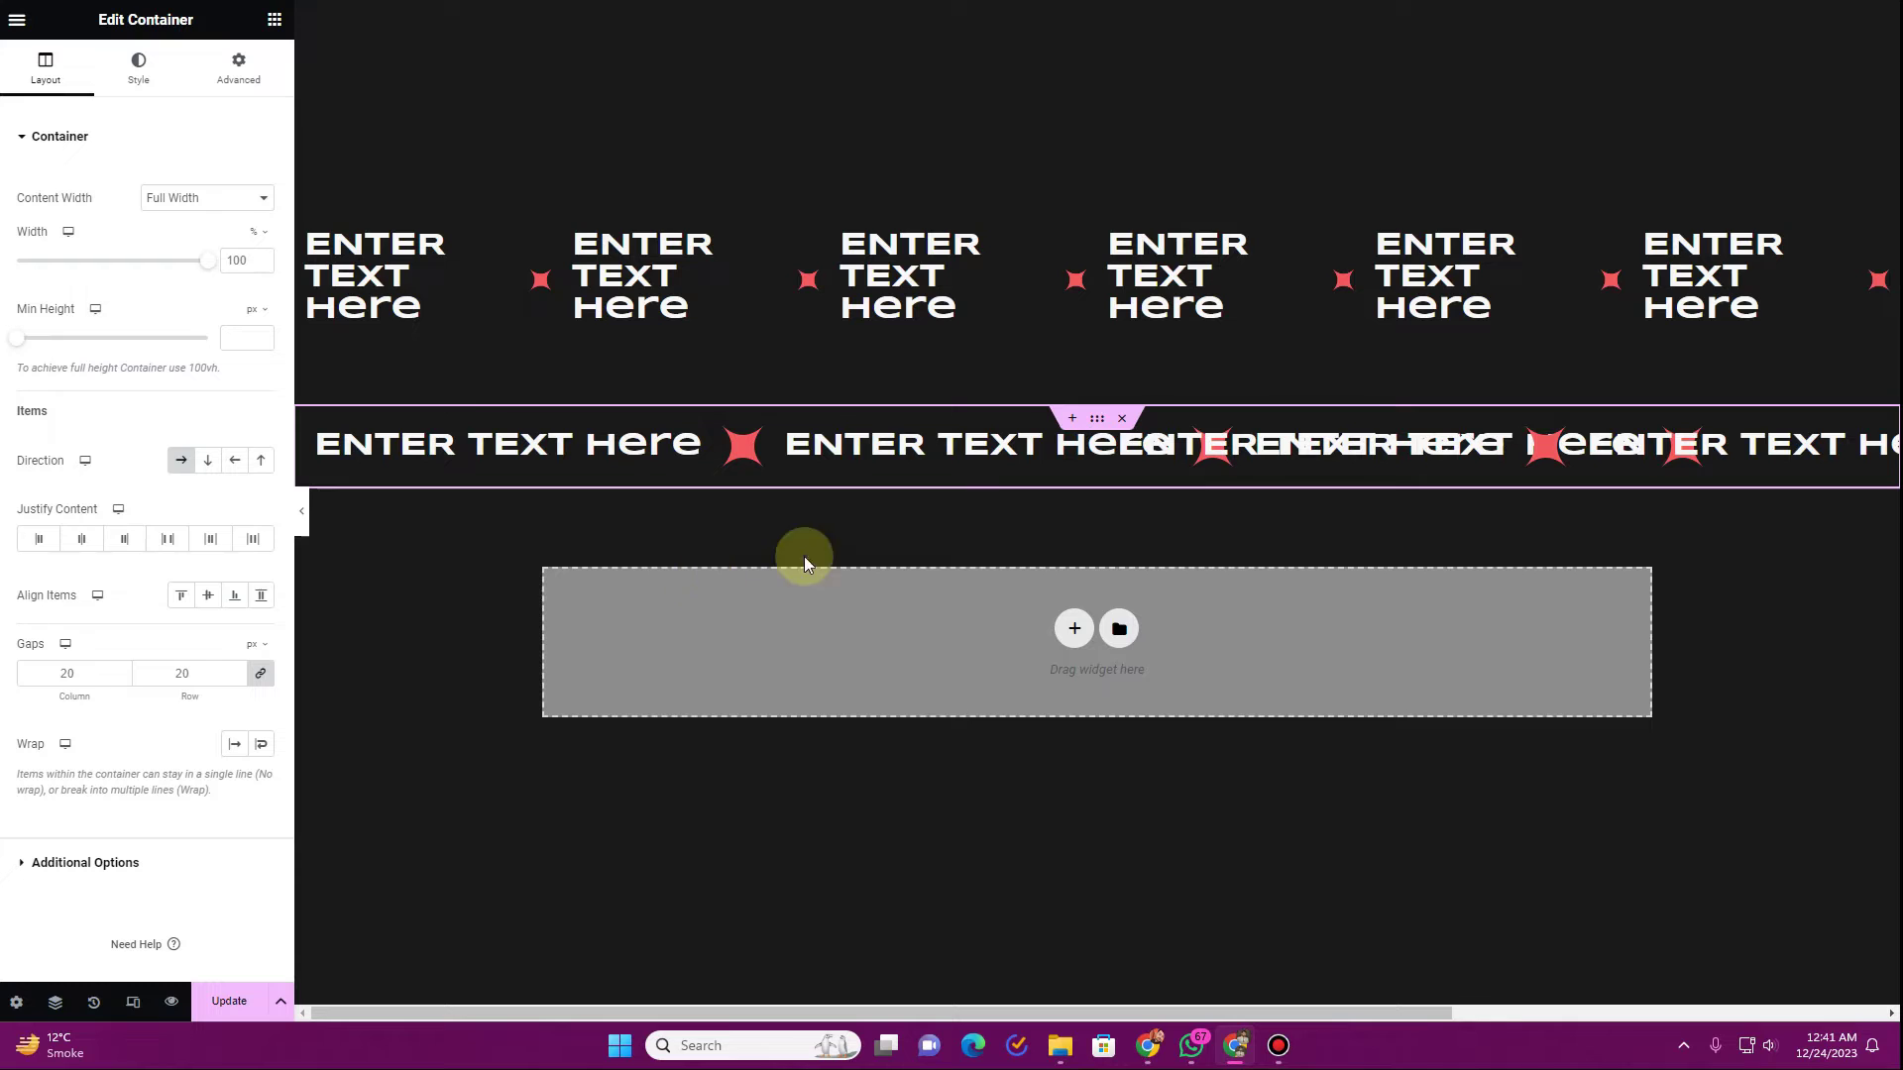
- Copy the whole marquee CSS code from the article and paste it into the outer container's custom CSS
left_click(1093, 426)
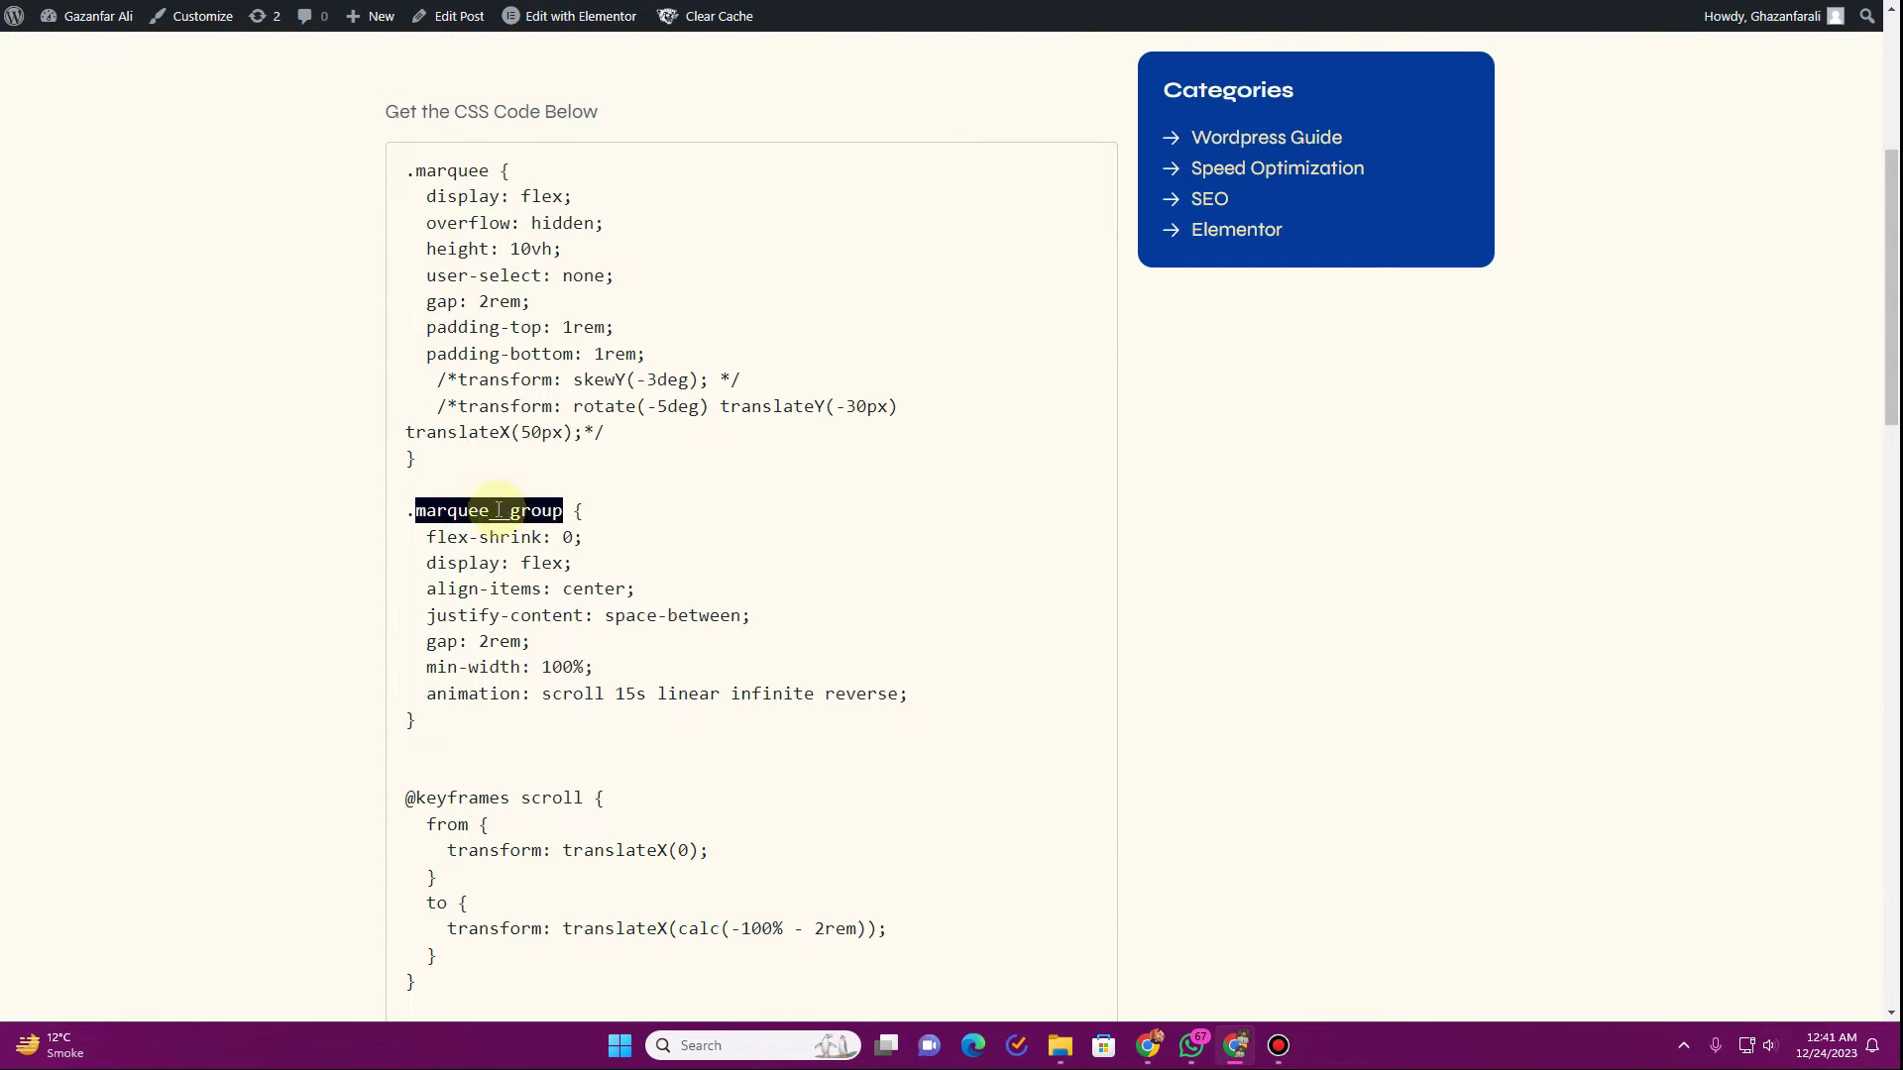
left_click_drag(409, 173, 610, 421)
scroll(590, 313, "down", 2)
left_click_drag(639, 535, 691, 942)
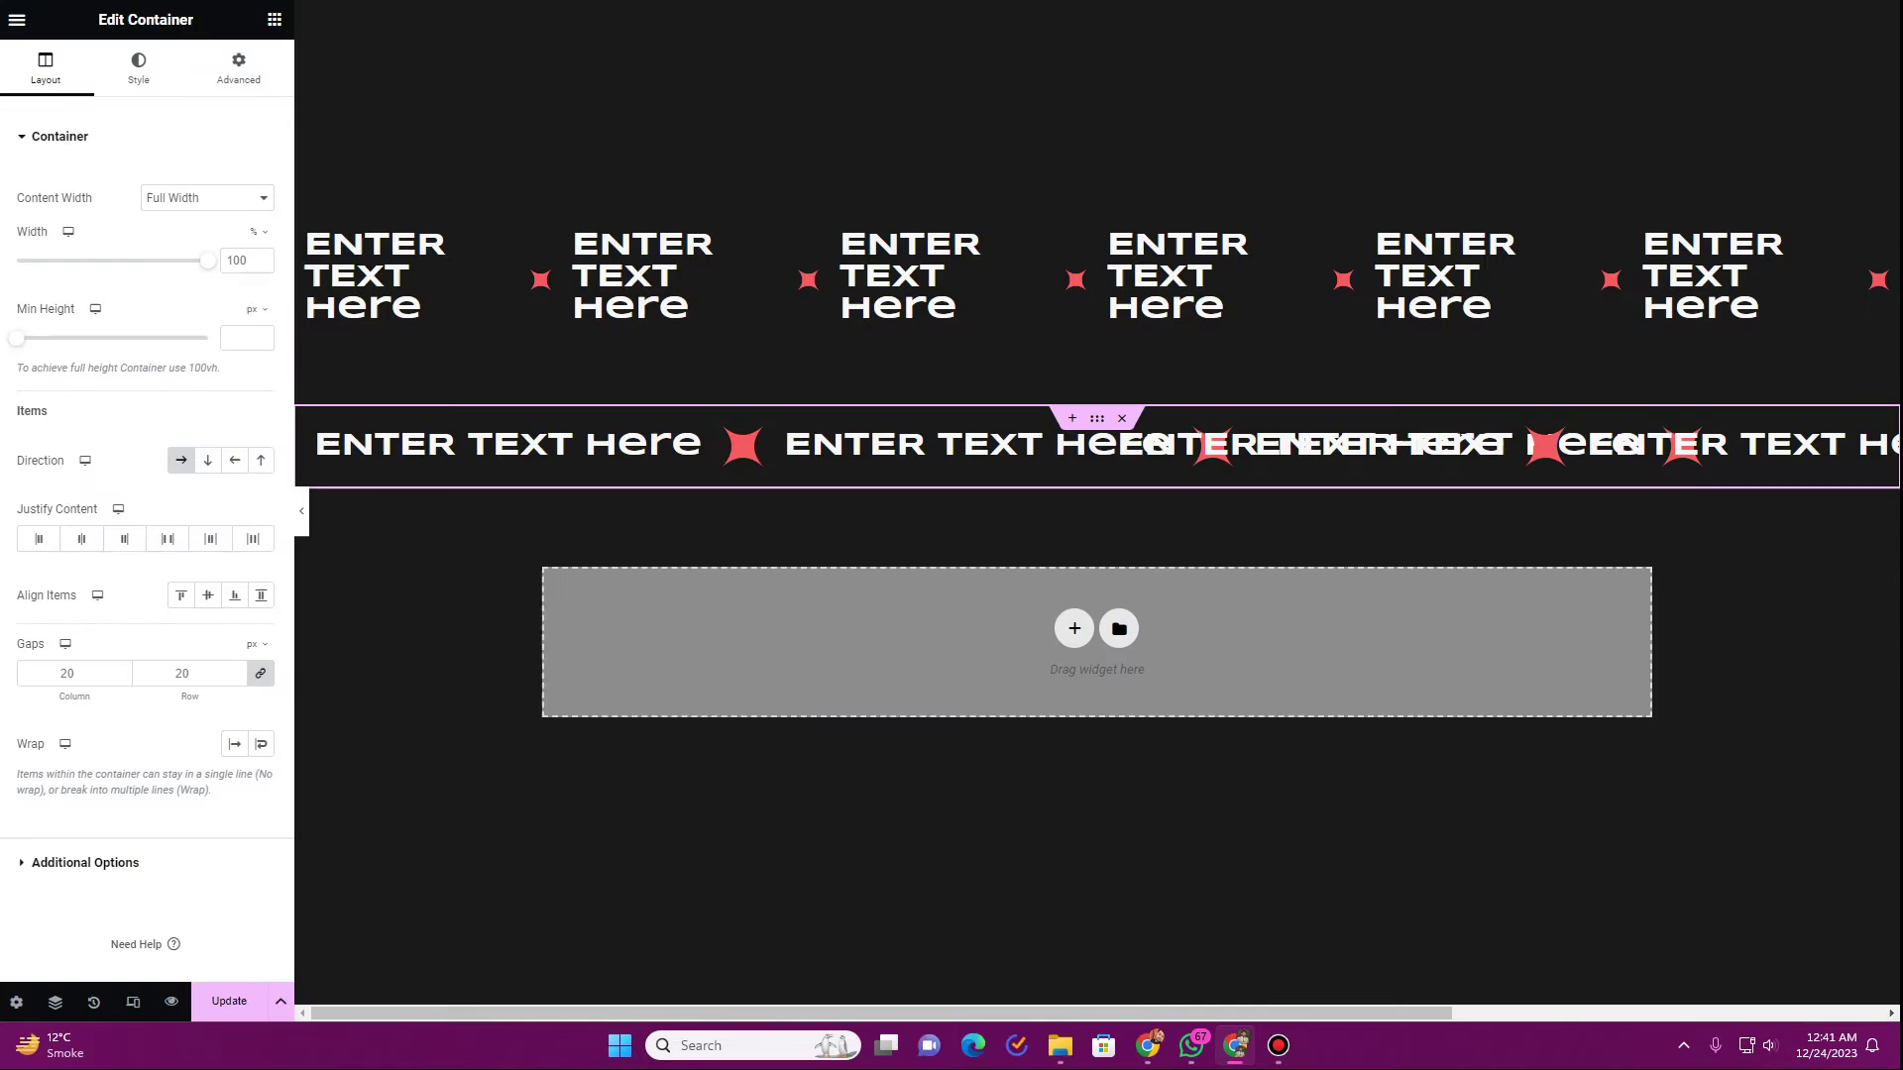
left_click(234, 106)
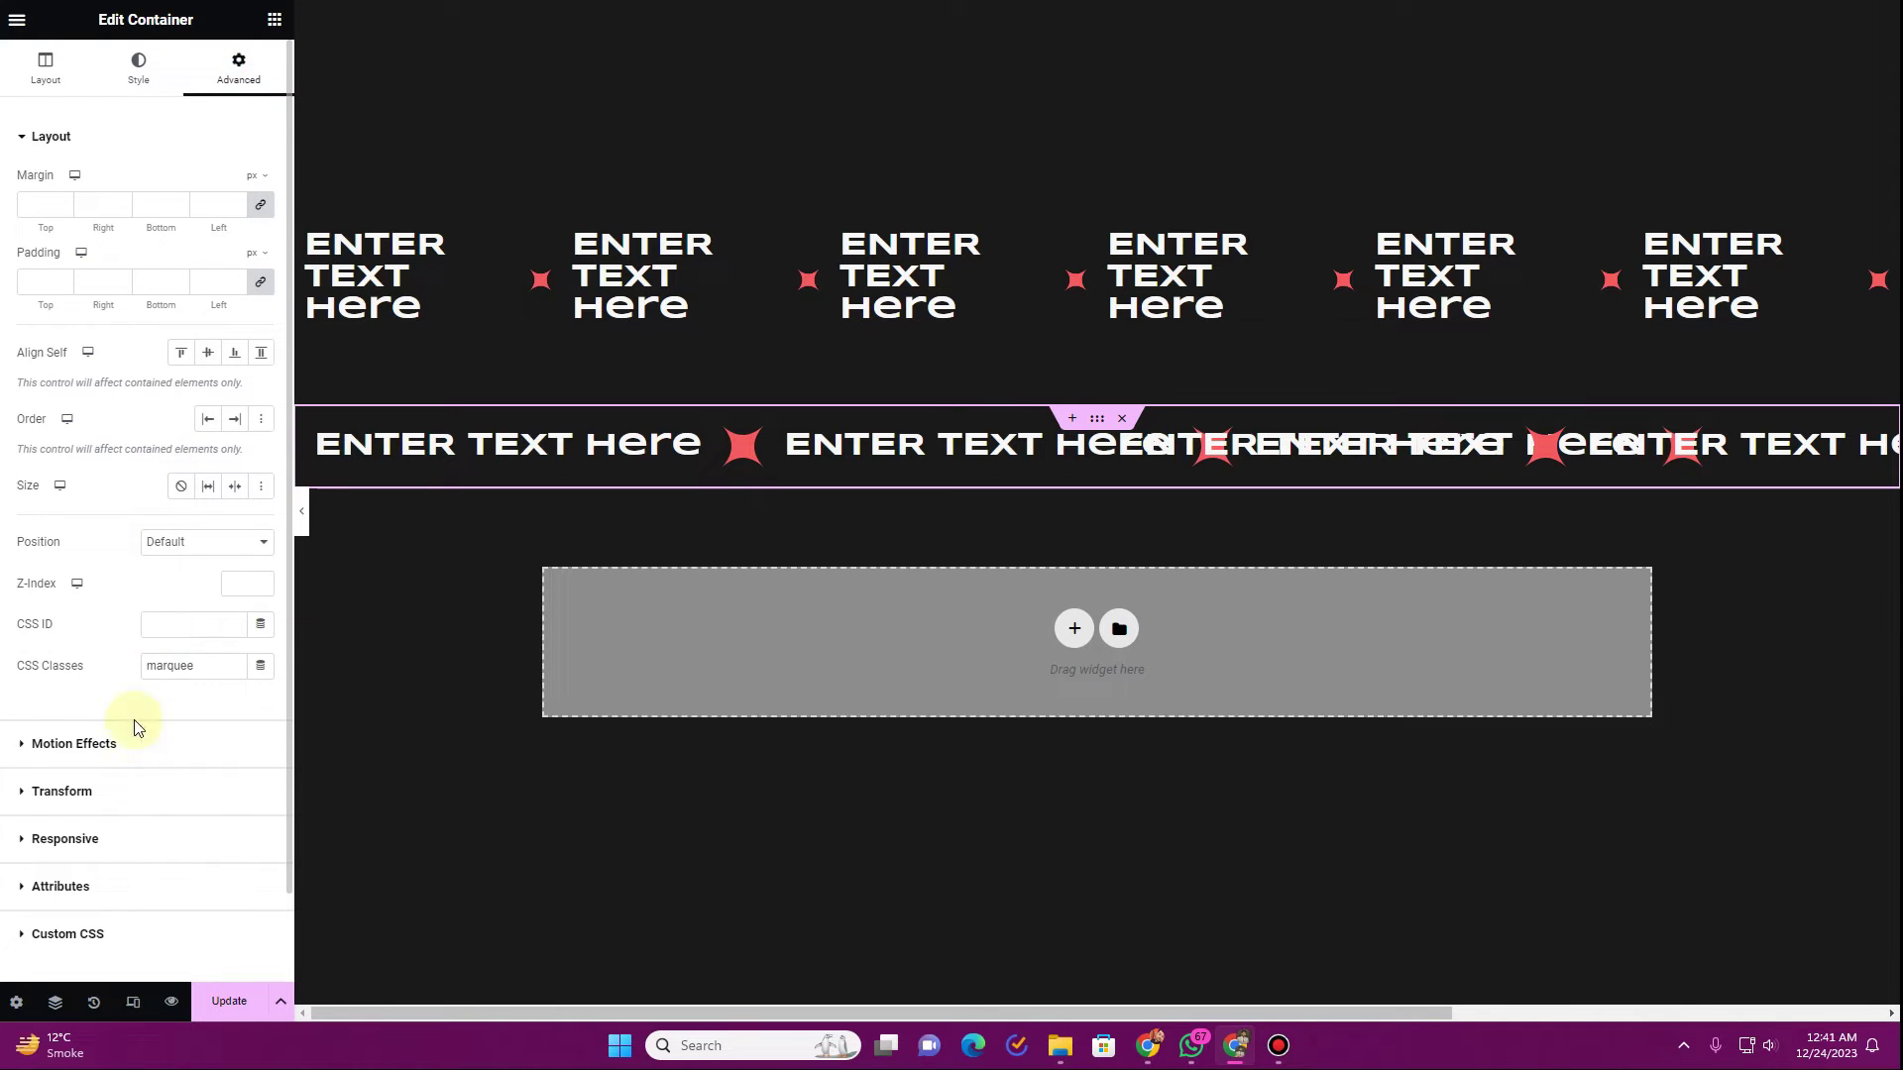
scroll(104, 872, "down", 2)
left_click(67, 838)
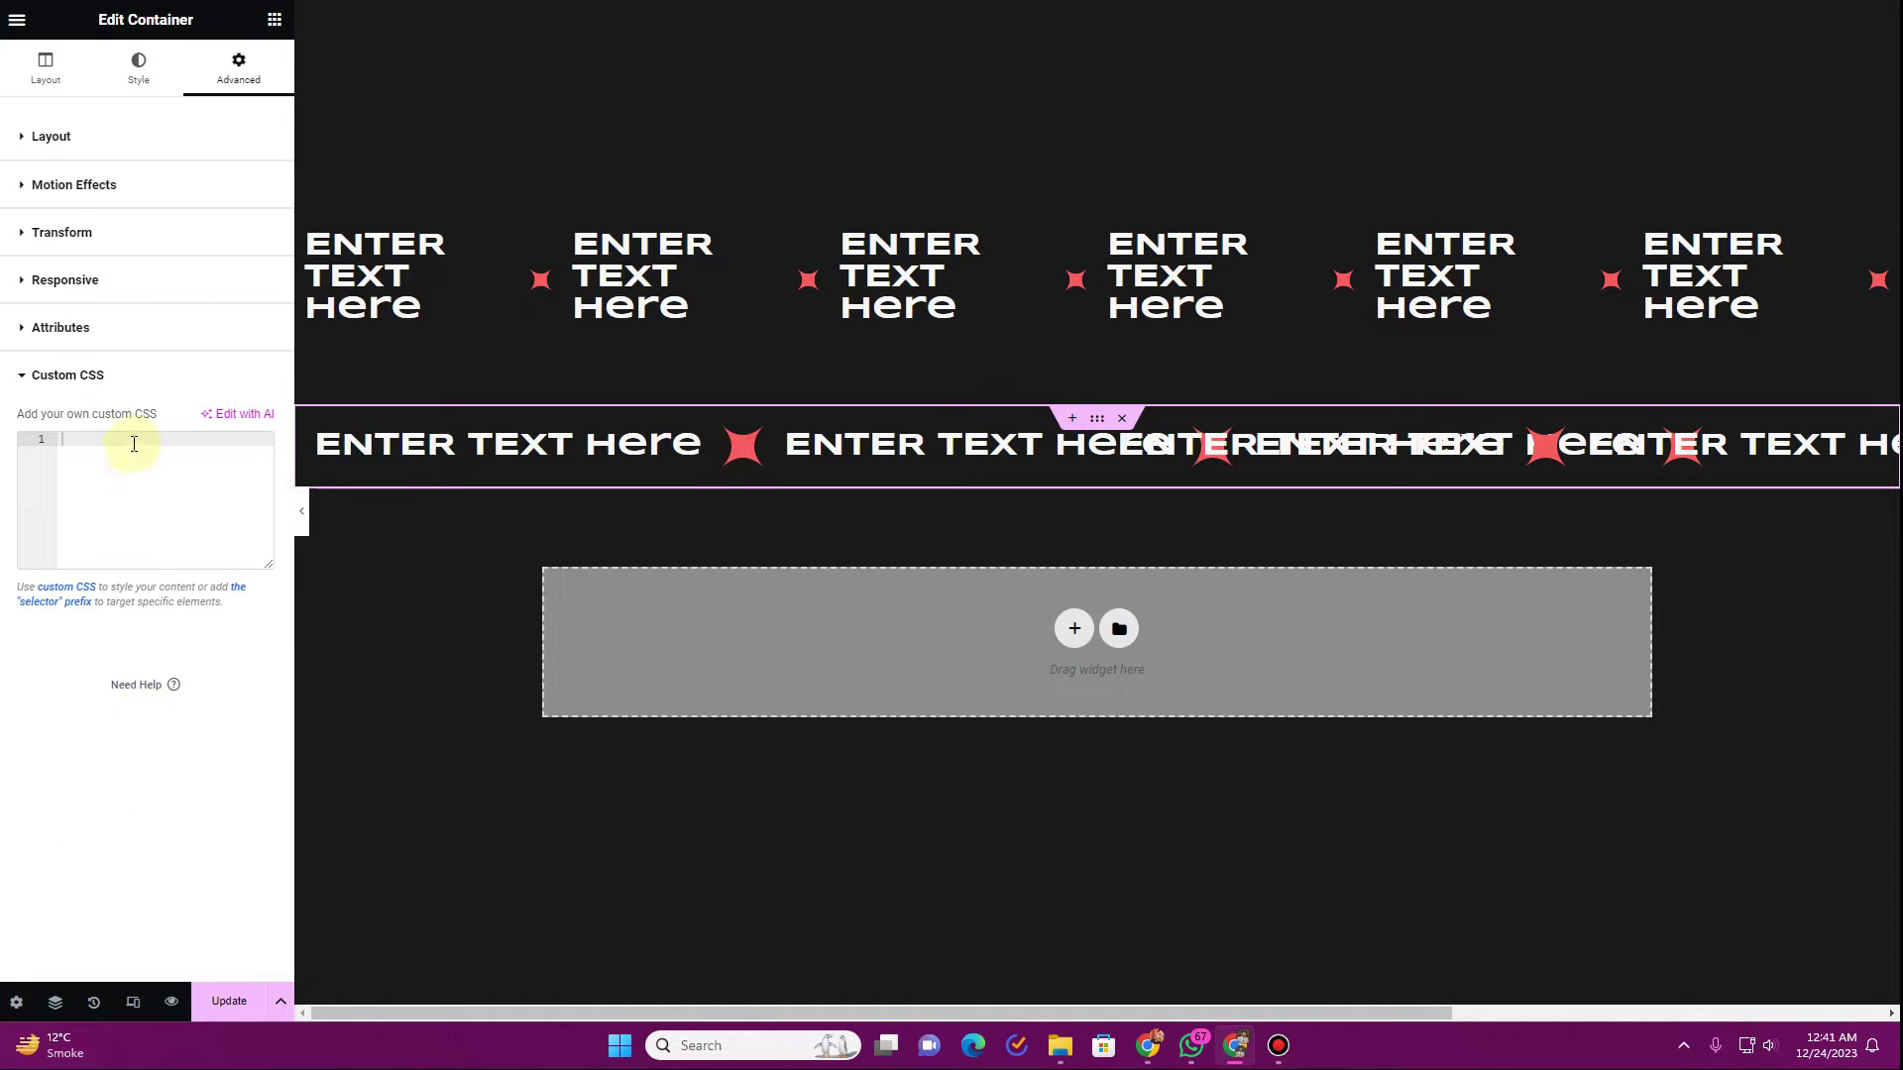
key("ctrl+v")
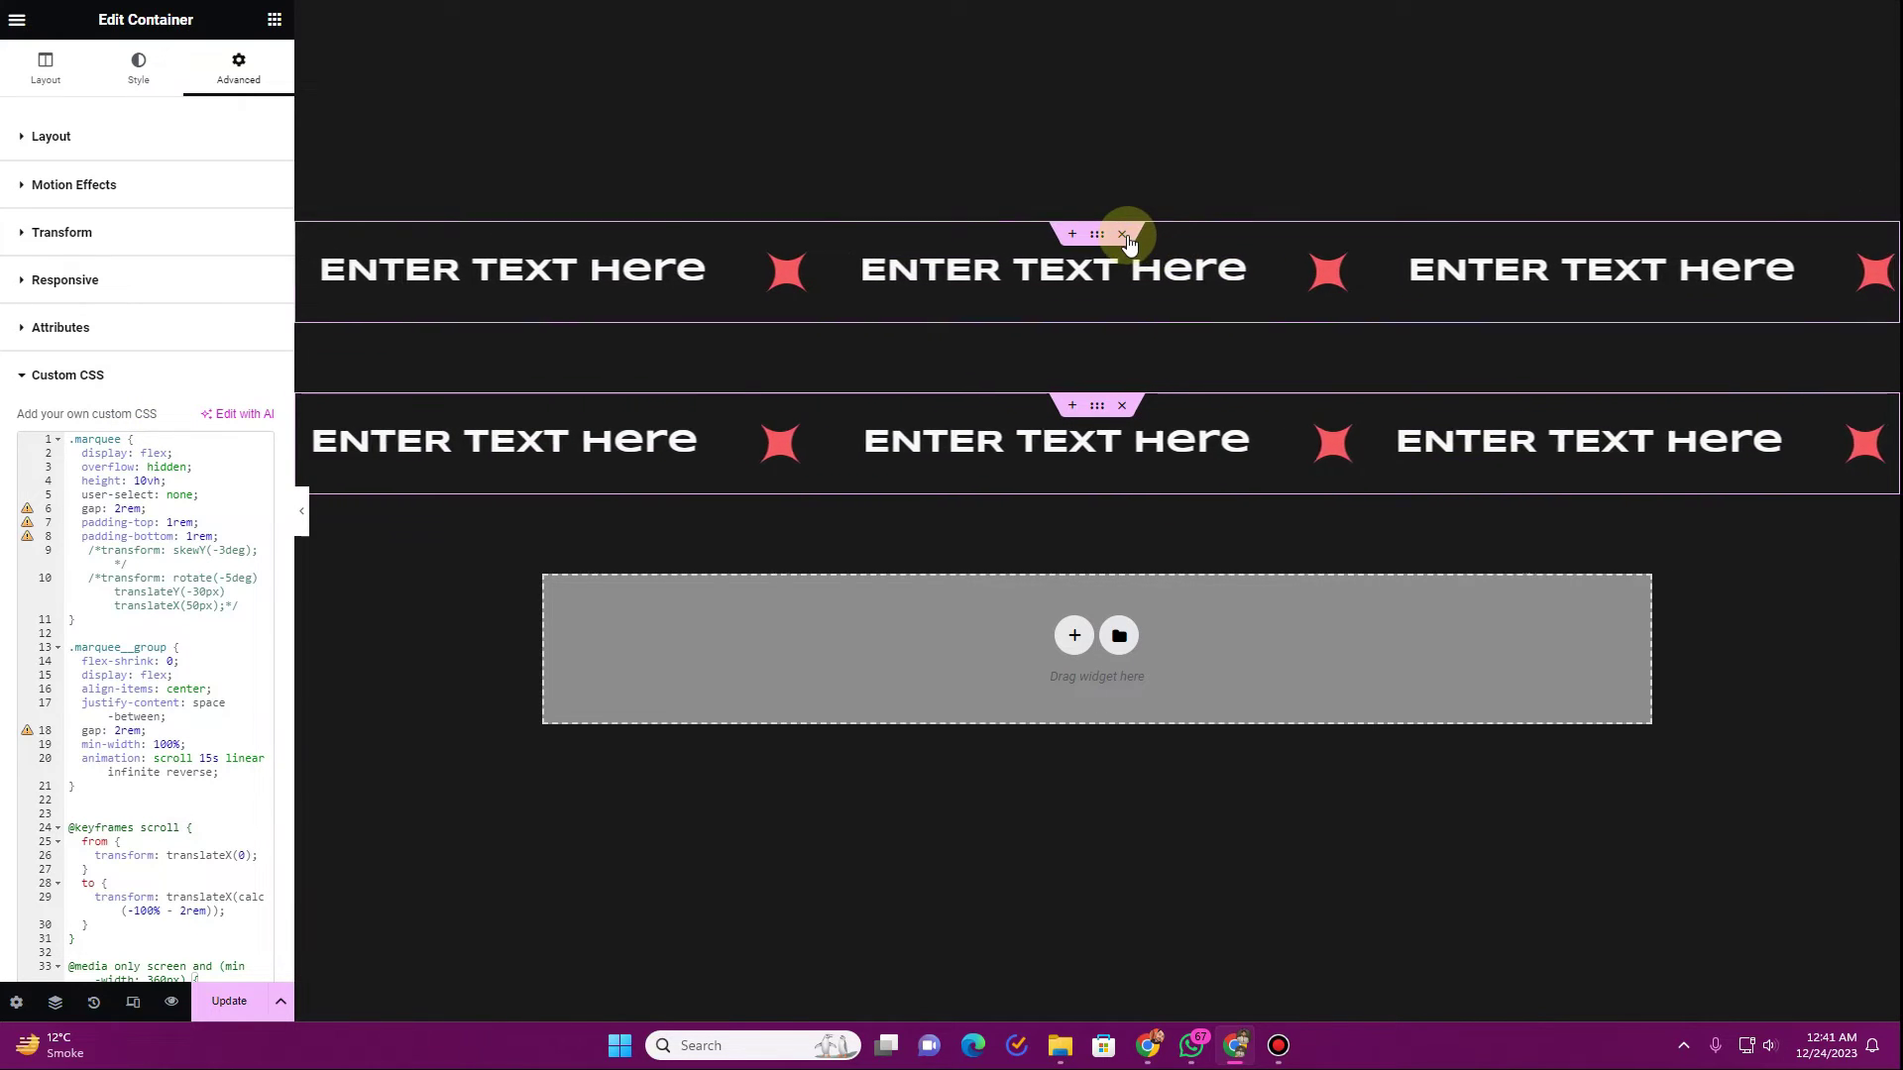
- Delete the original marquee container above the new one
left_click(1125, 234)
left_click(1121, 210)
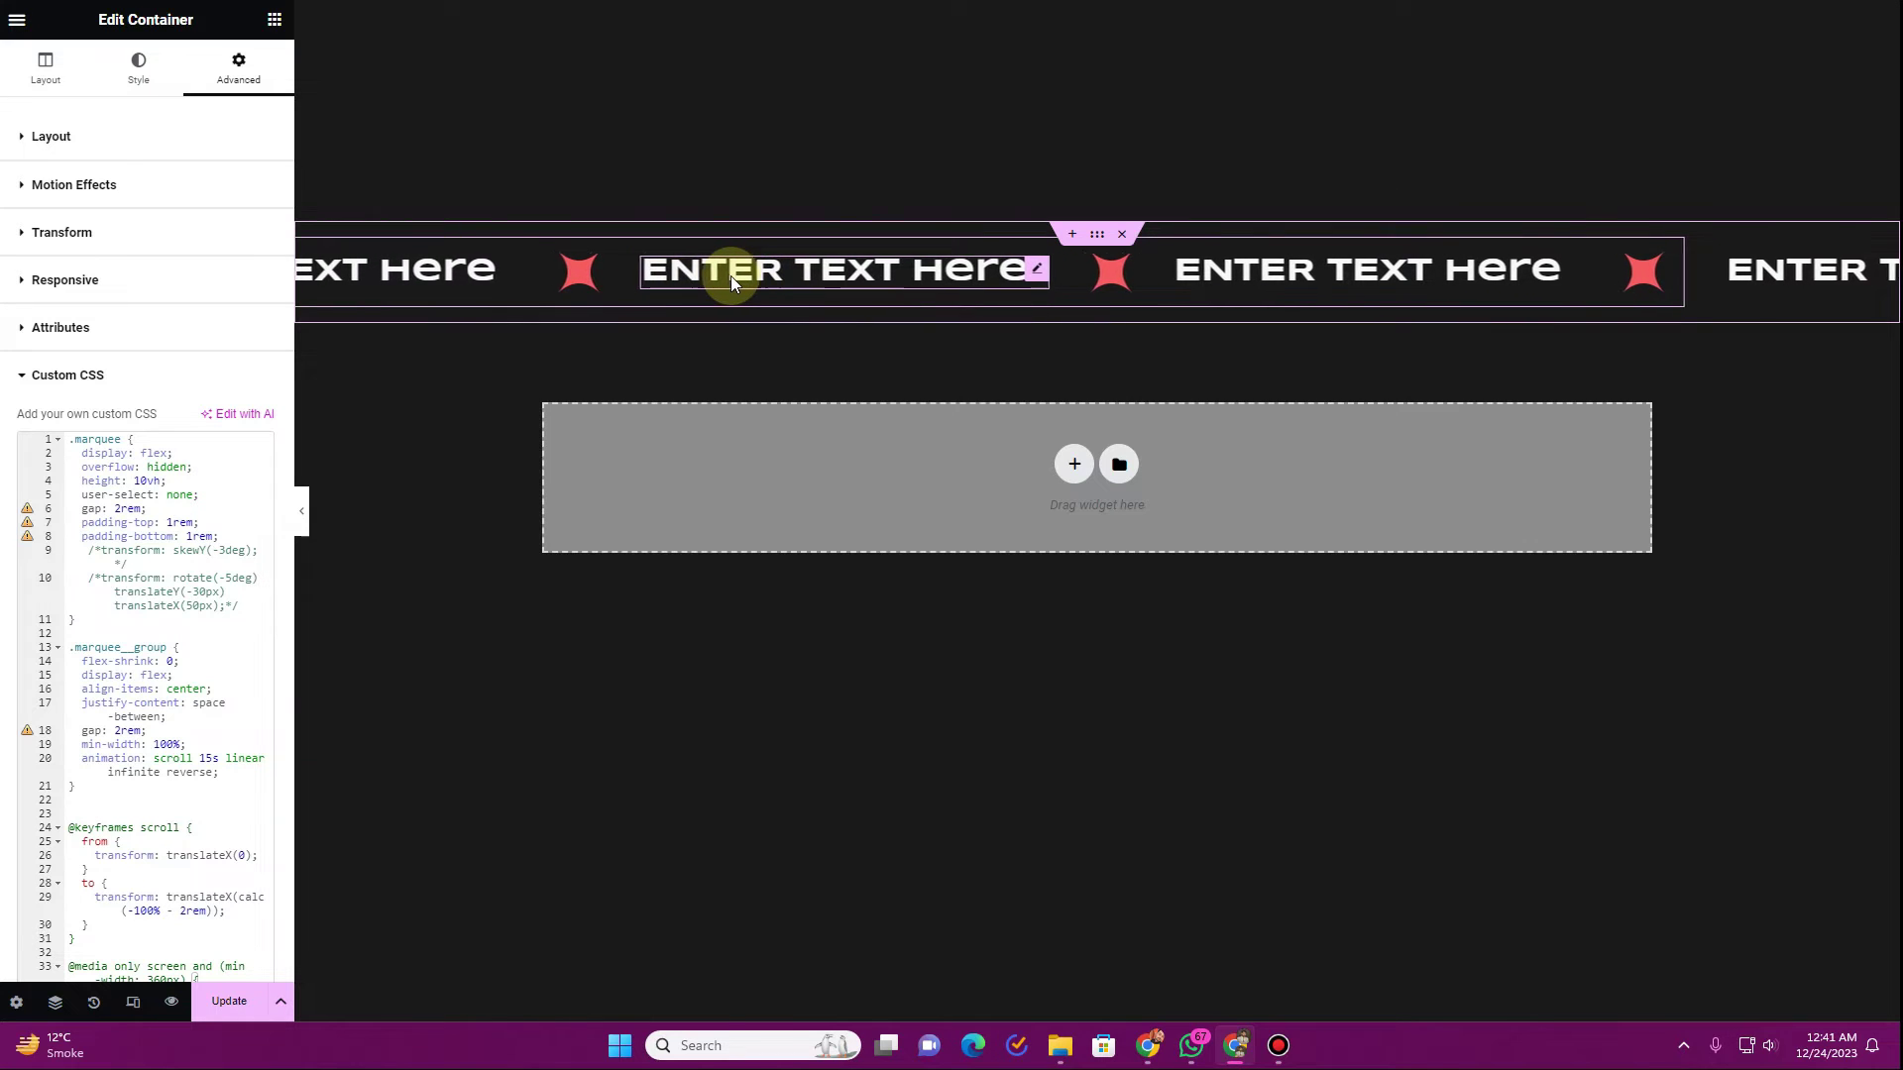
- Open the Navigator and go through the headings and star images in the first nested container to examine their content settings
left_click(54, 1005)
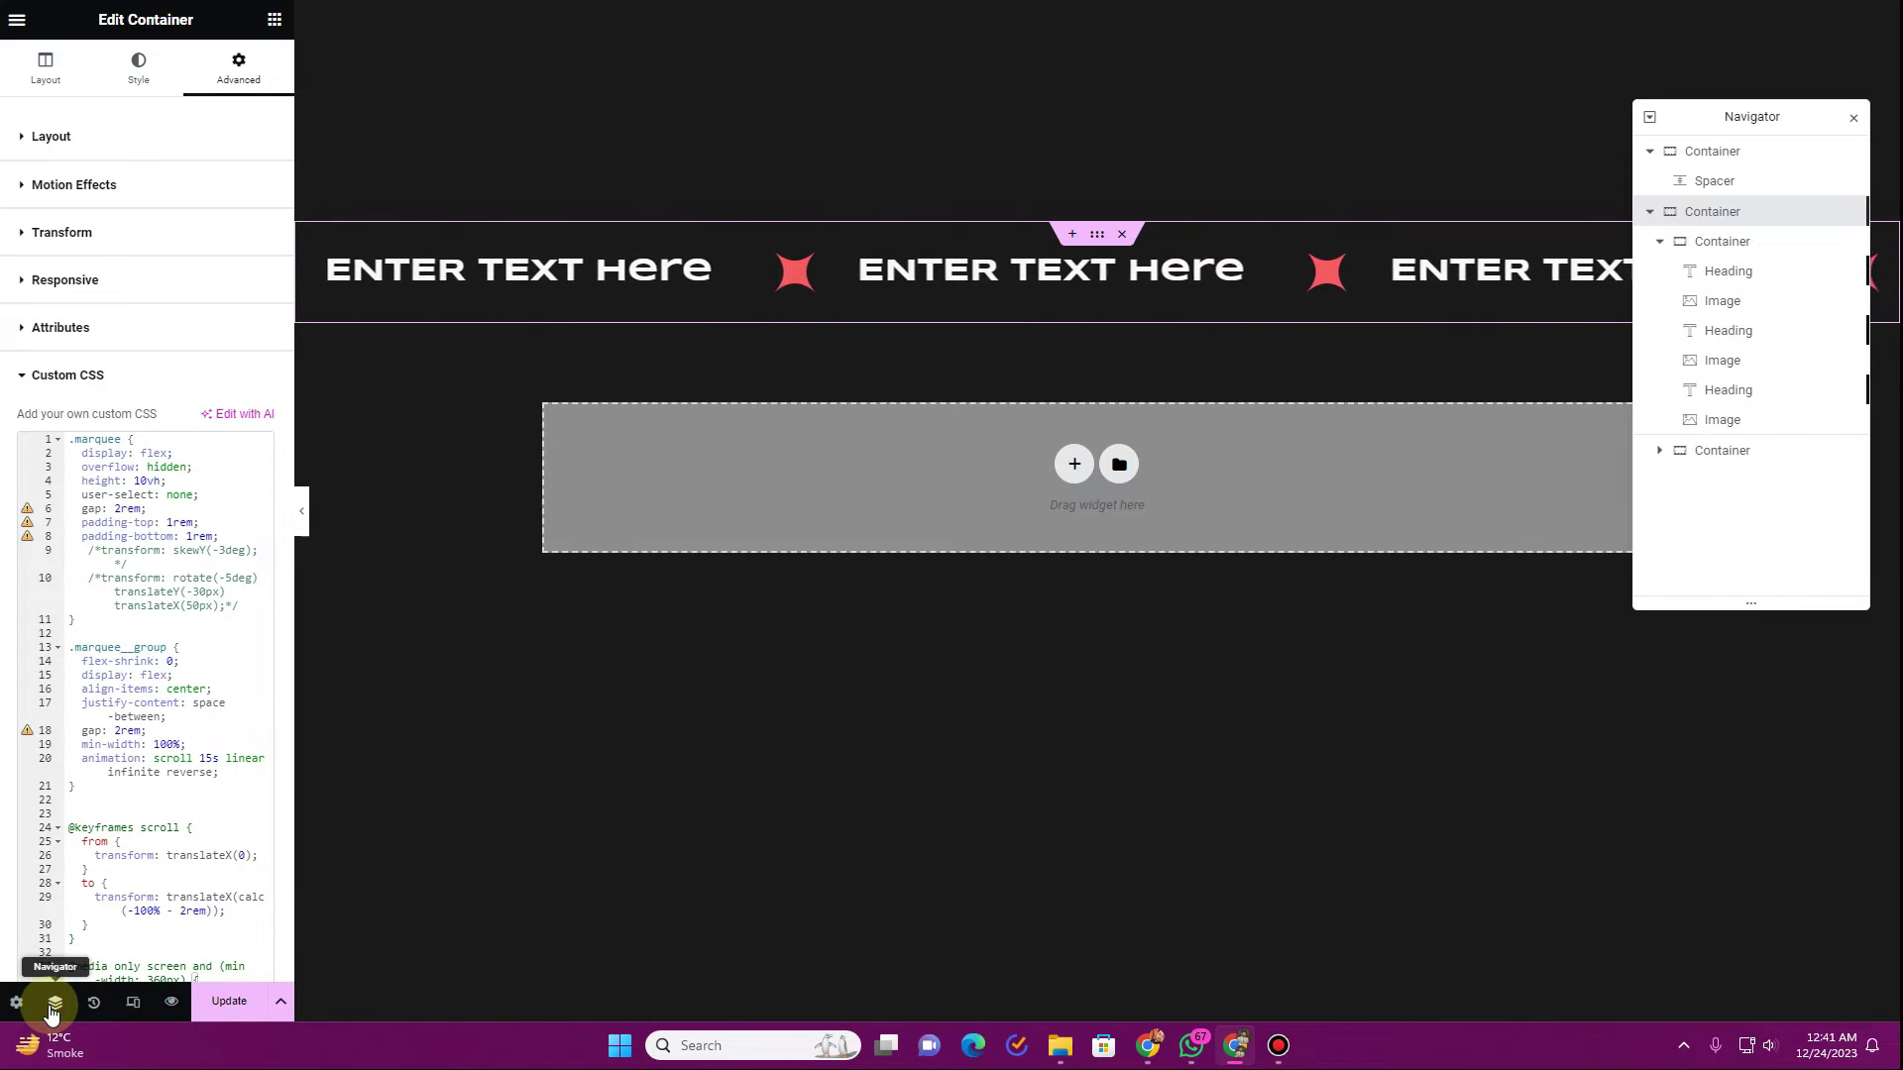
left_click(1742, 275)
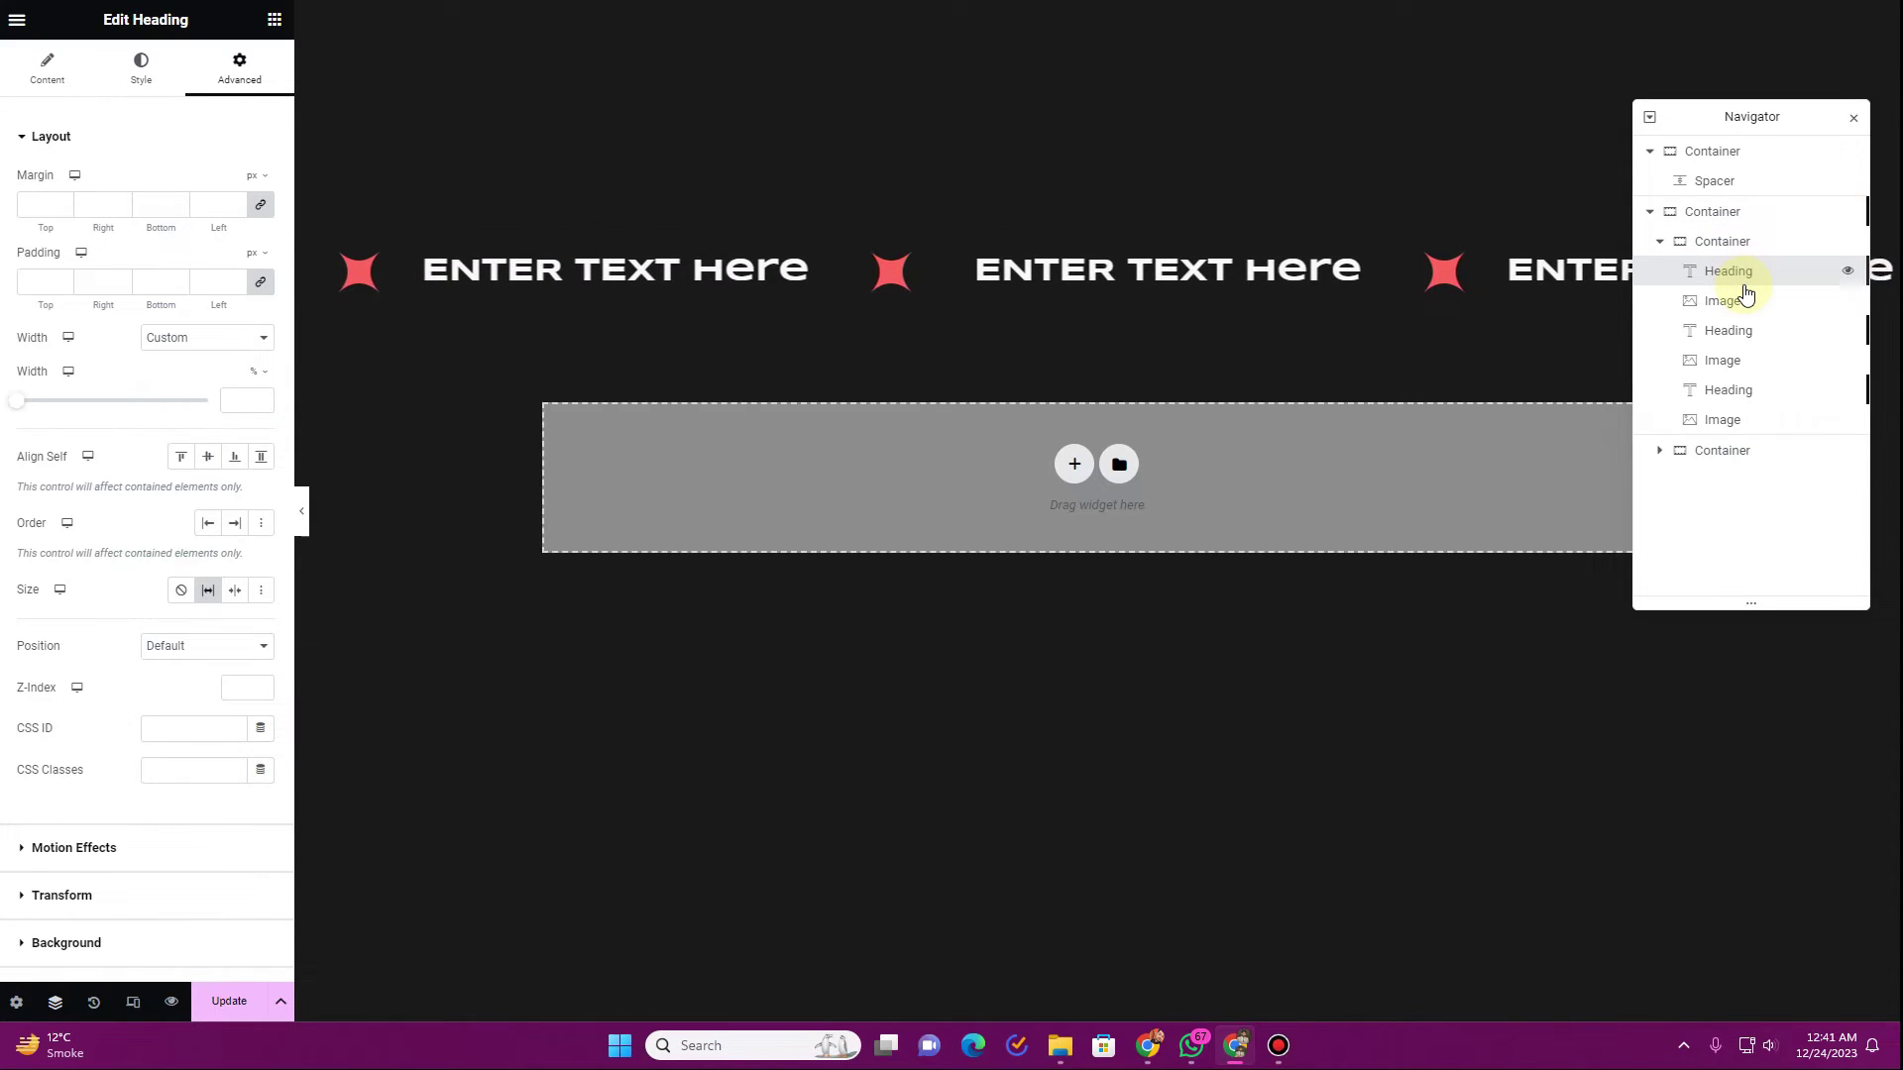
left_click(49, 68)
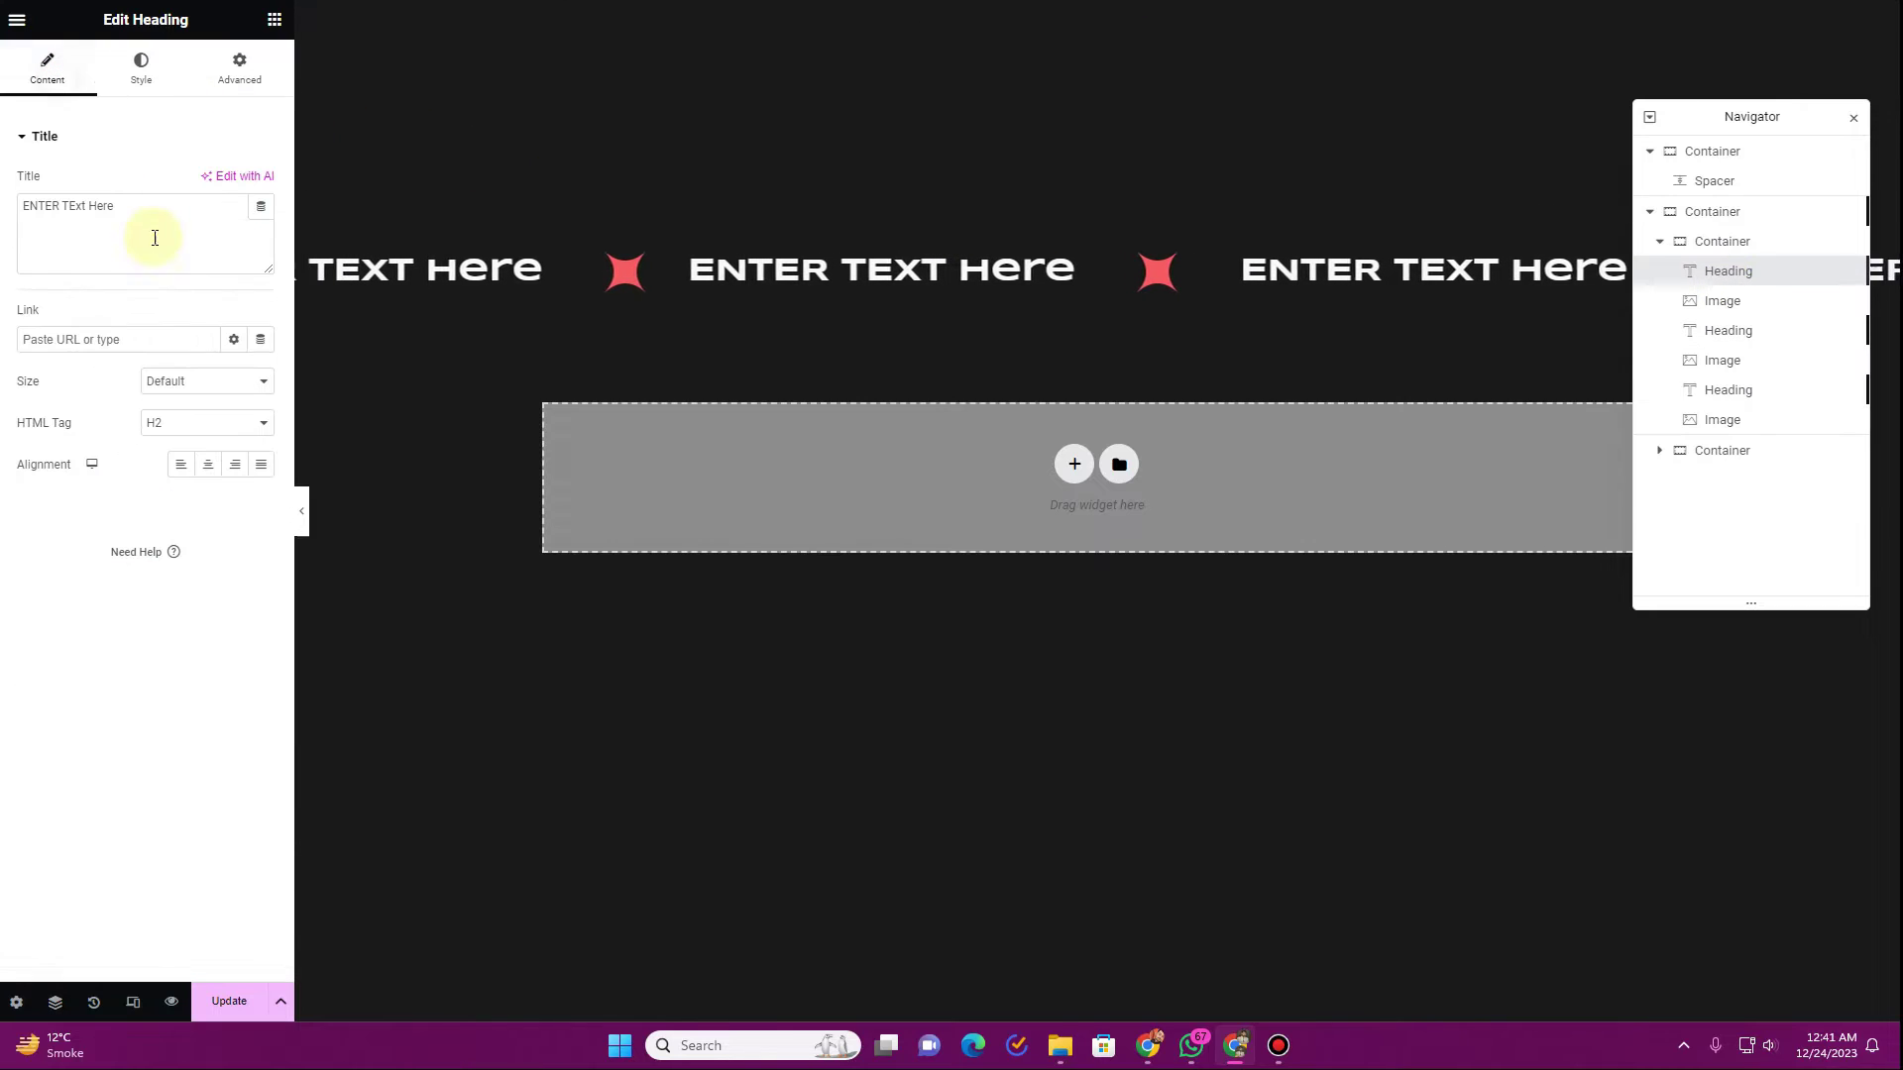
left_click(1727, 300)
left_click(1741, 335)
left_click(1741, 363)
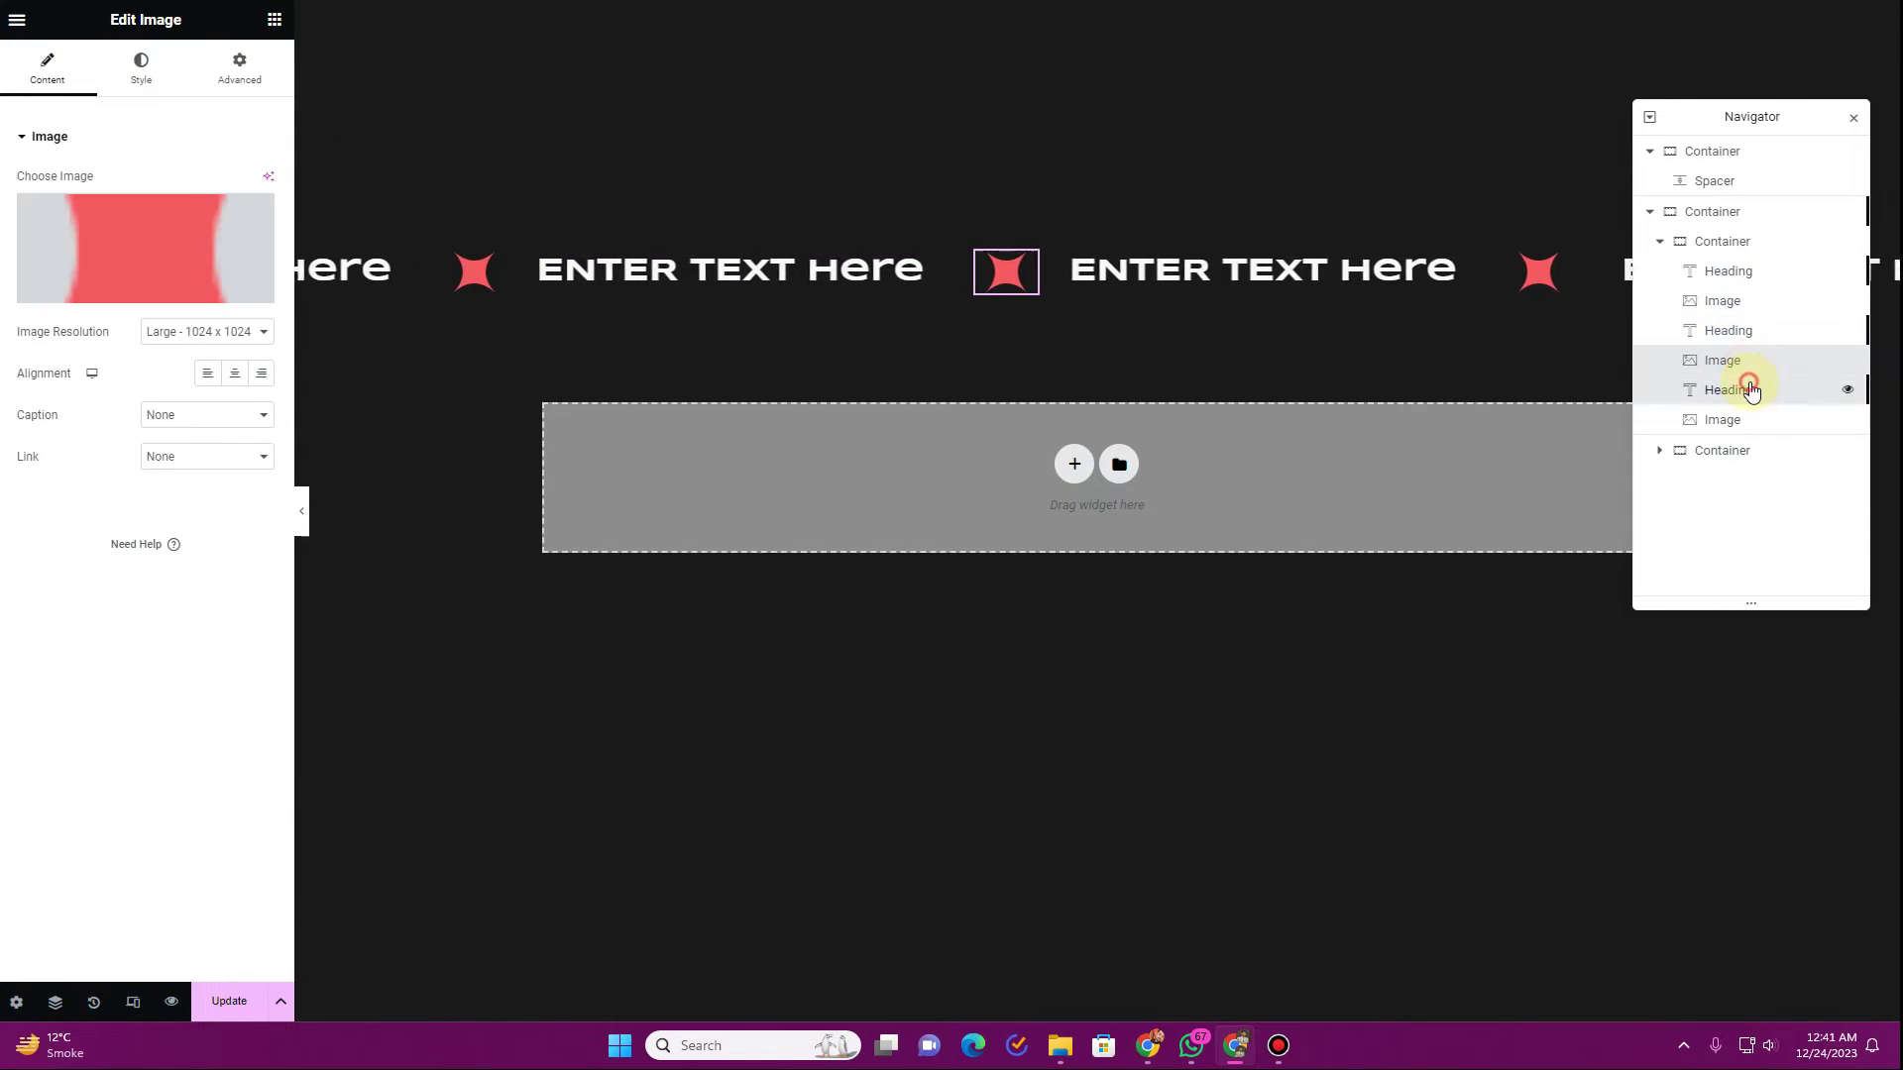
left_click(1748, 394)
left_click(1750, 421)
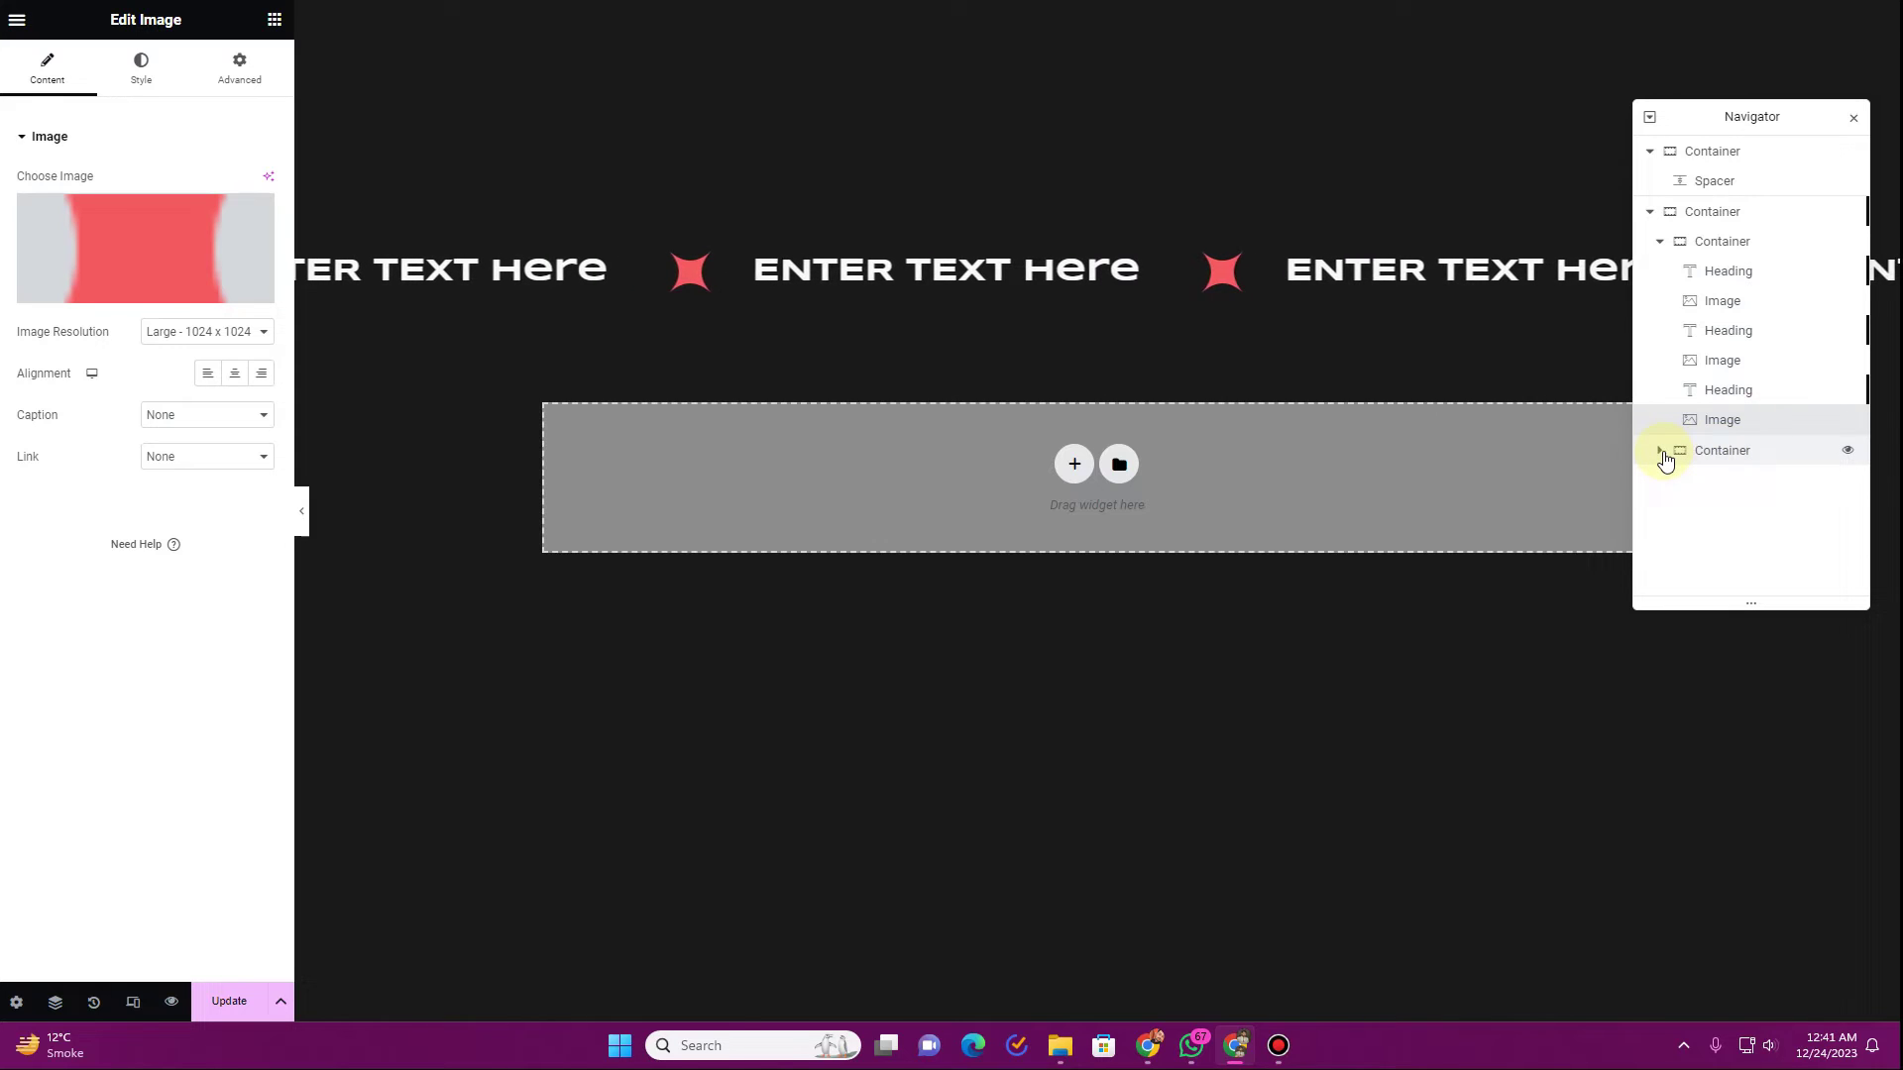
- Expand the second nested container in the Navigator to examine its headings and images
left_click(1662, 454)
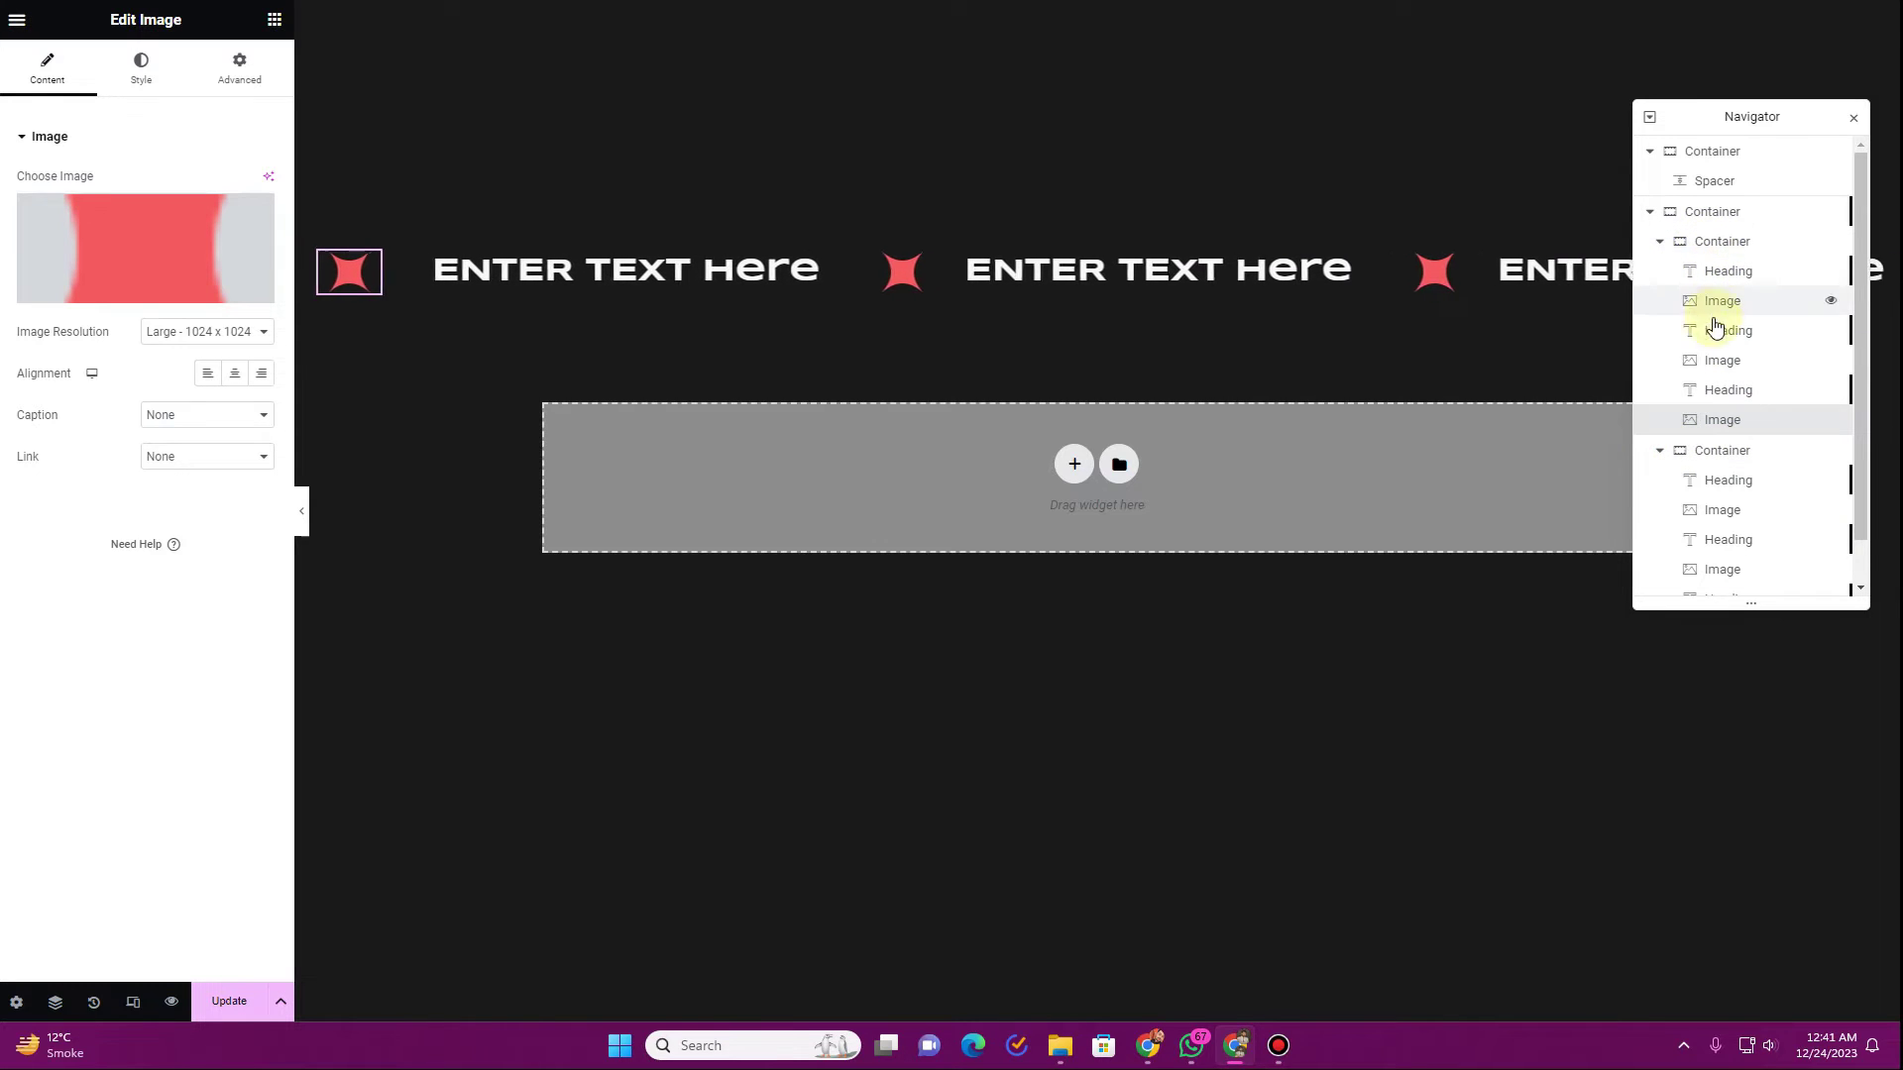
scroll(1736, 516, "down", 1)
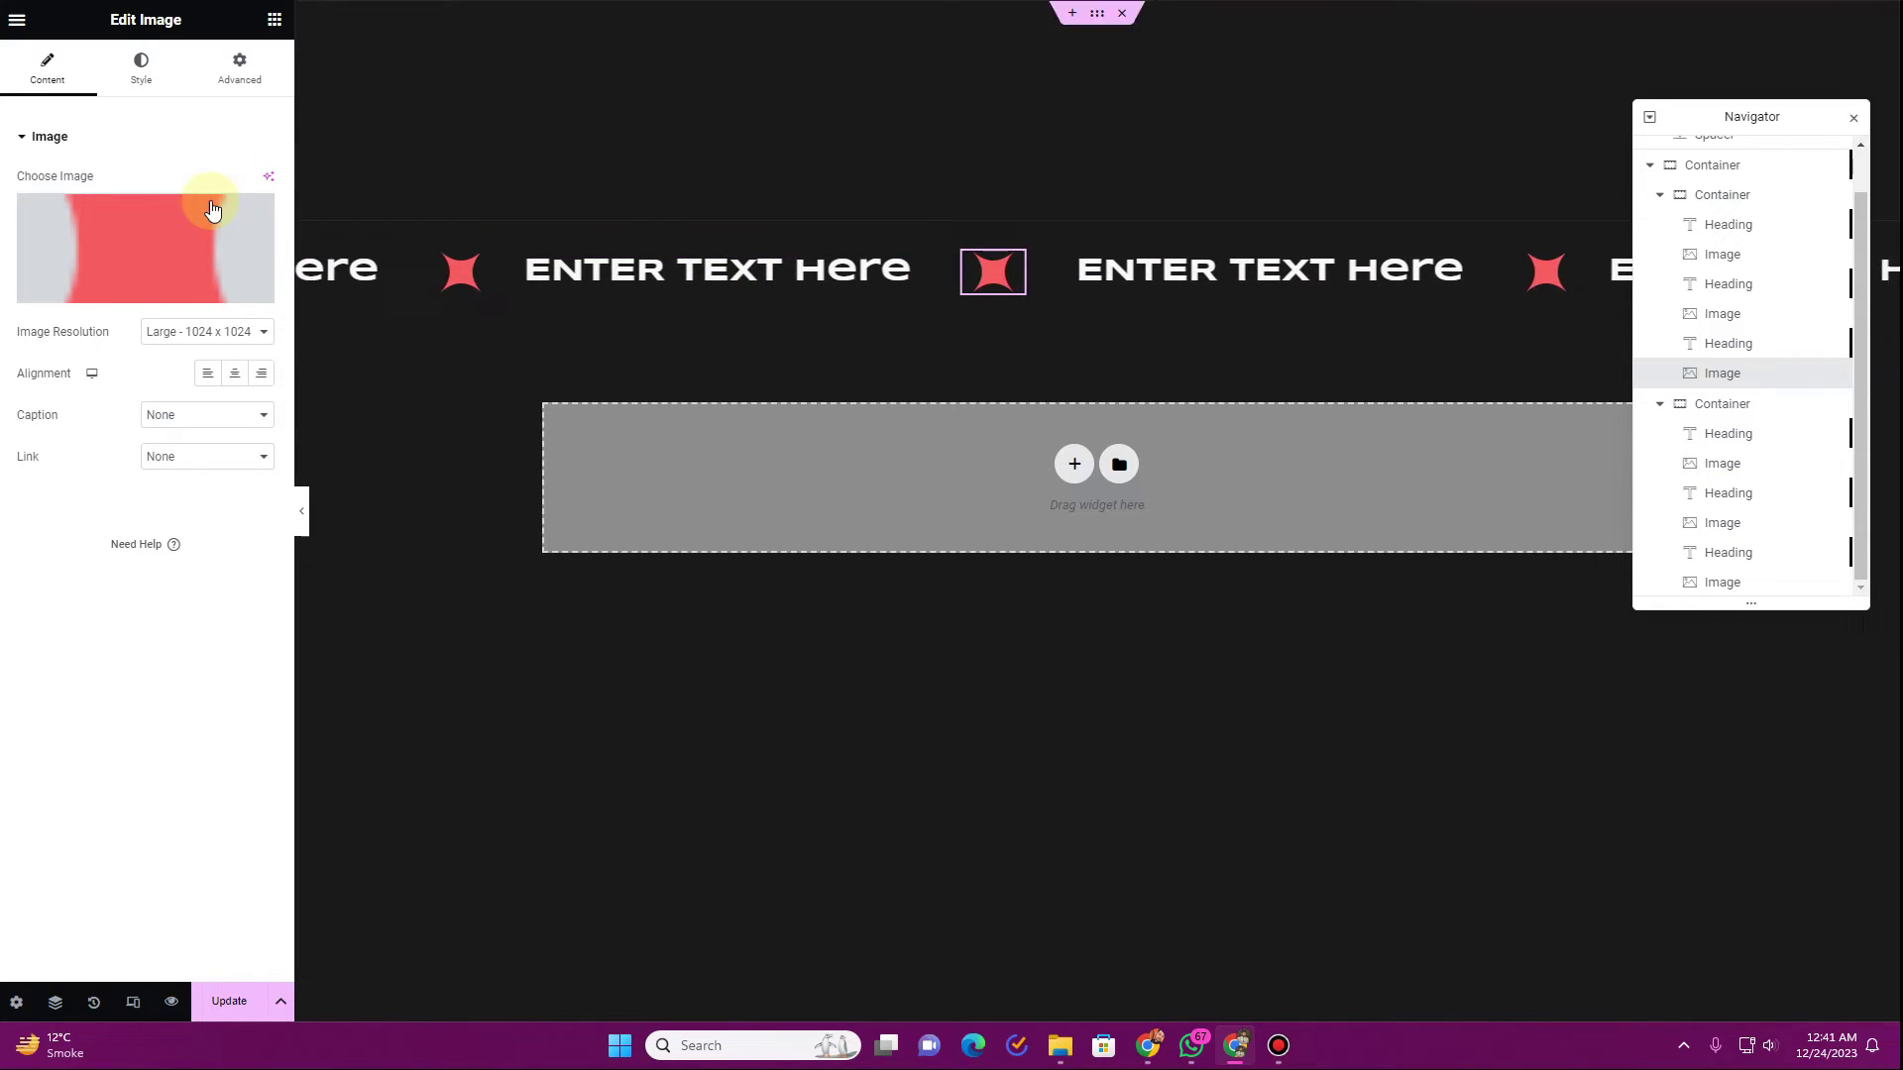
mouse_move(208, 255)
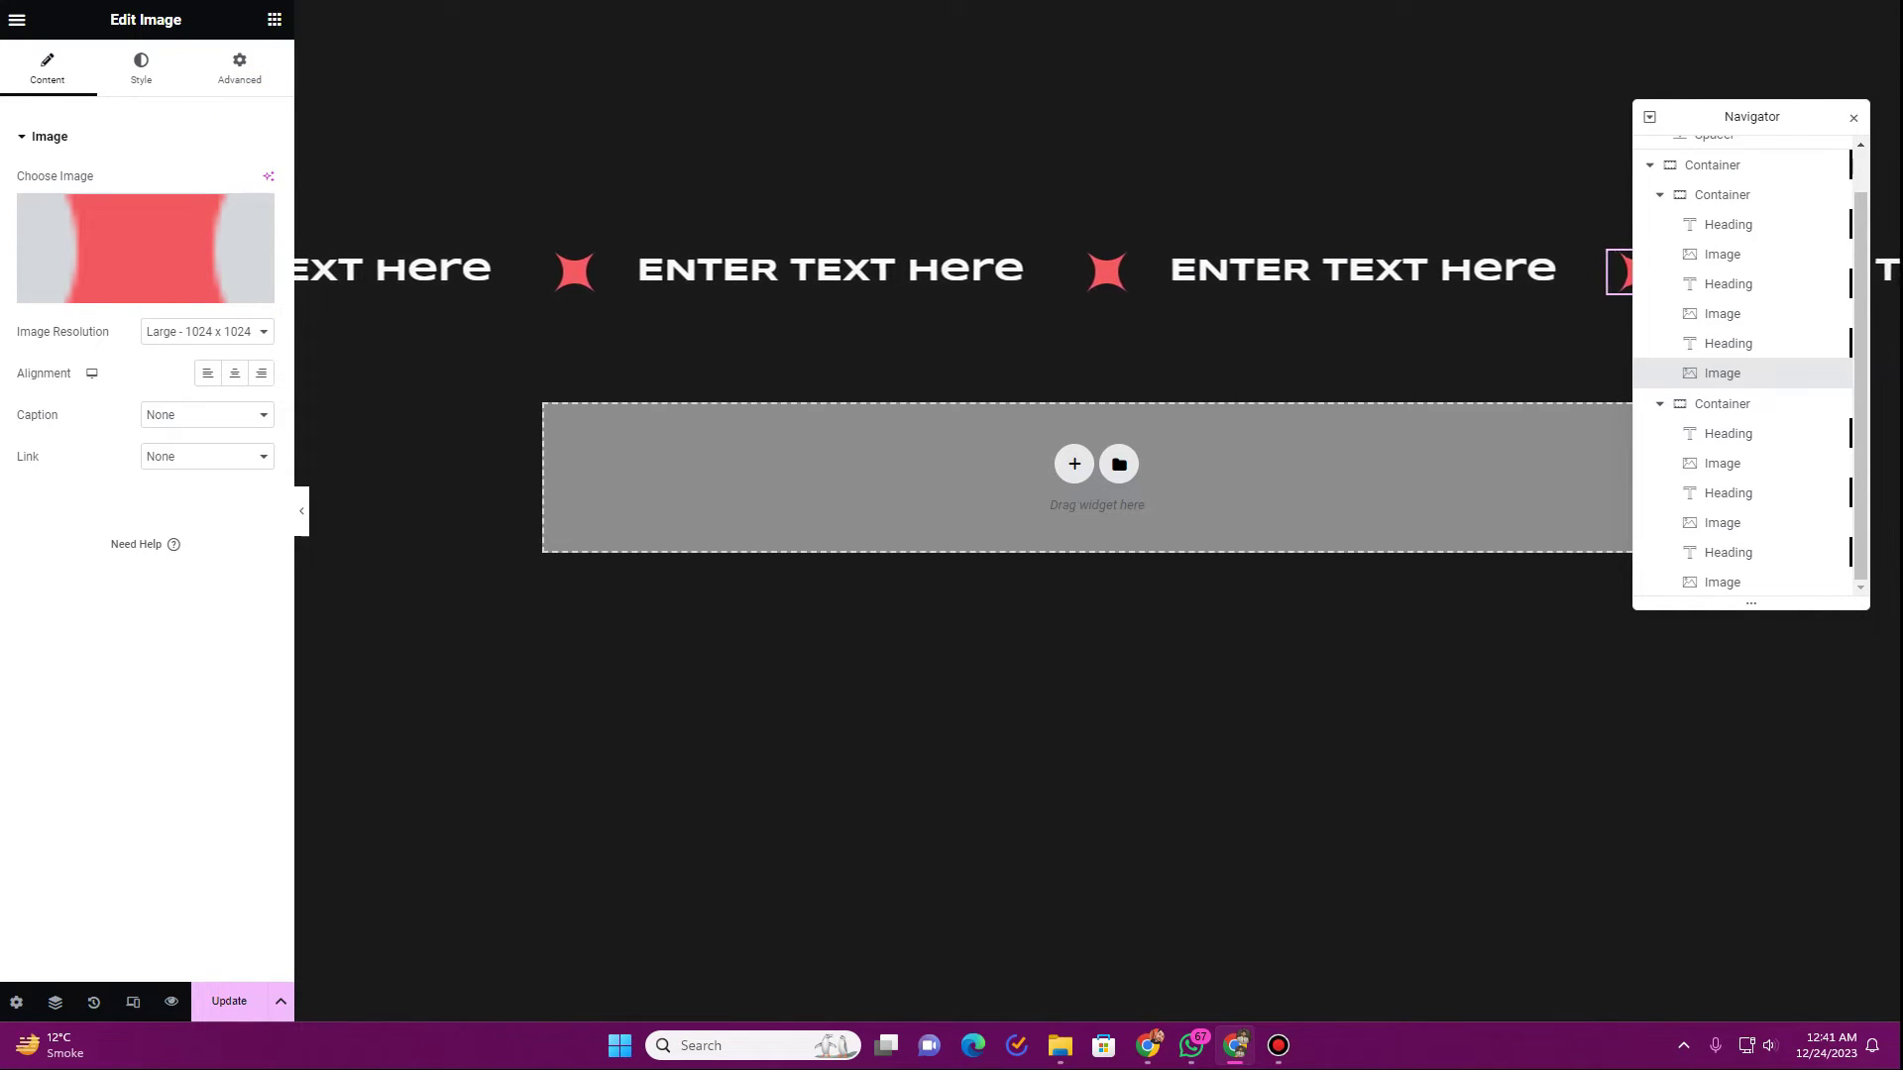
- Switch to the article and read through the .marquee rules in its CSS code, from display to padding, before returning to the Elementor editor
left_click(297, 3)
left_click(769, 349)
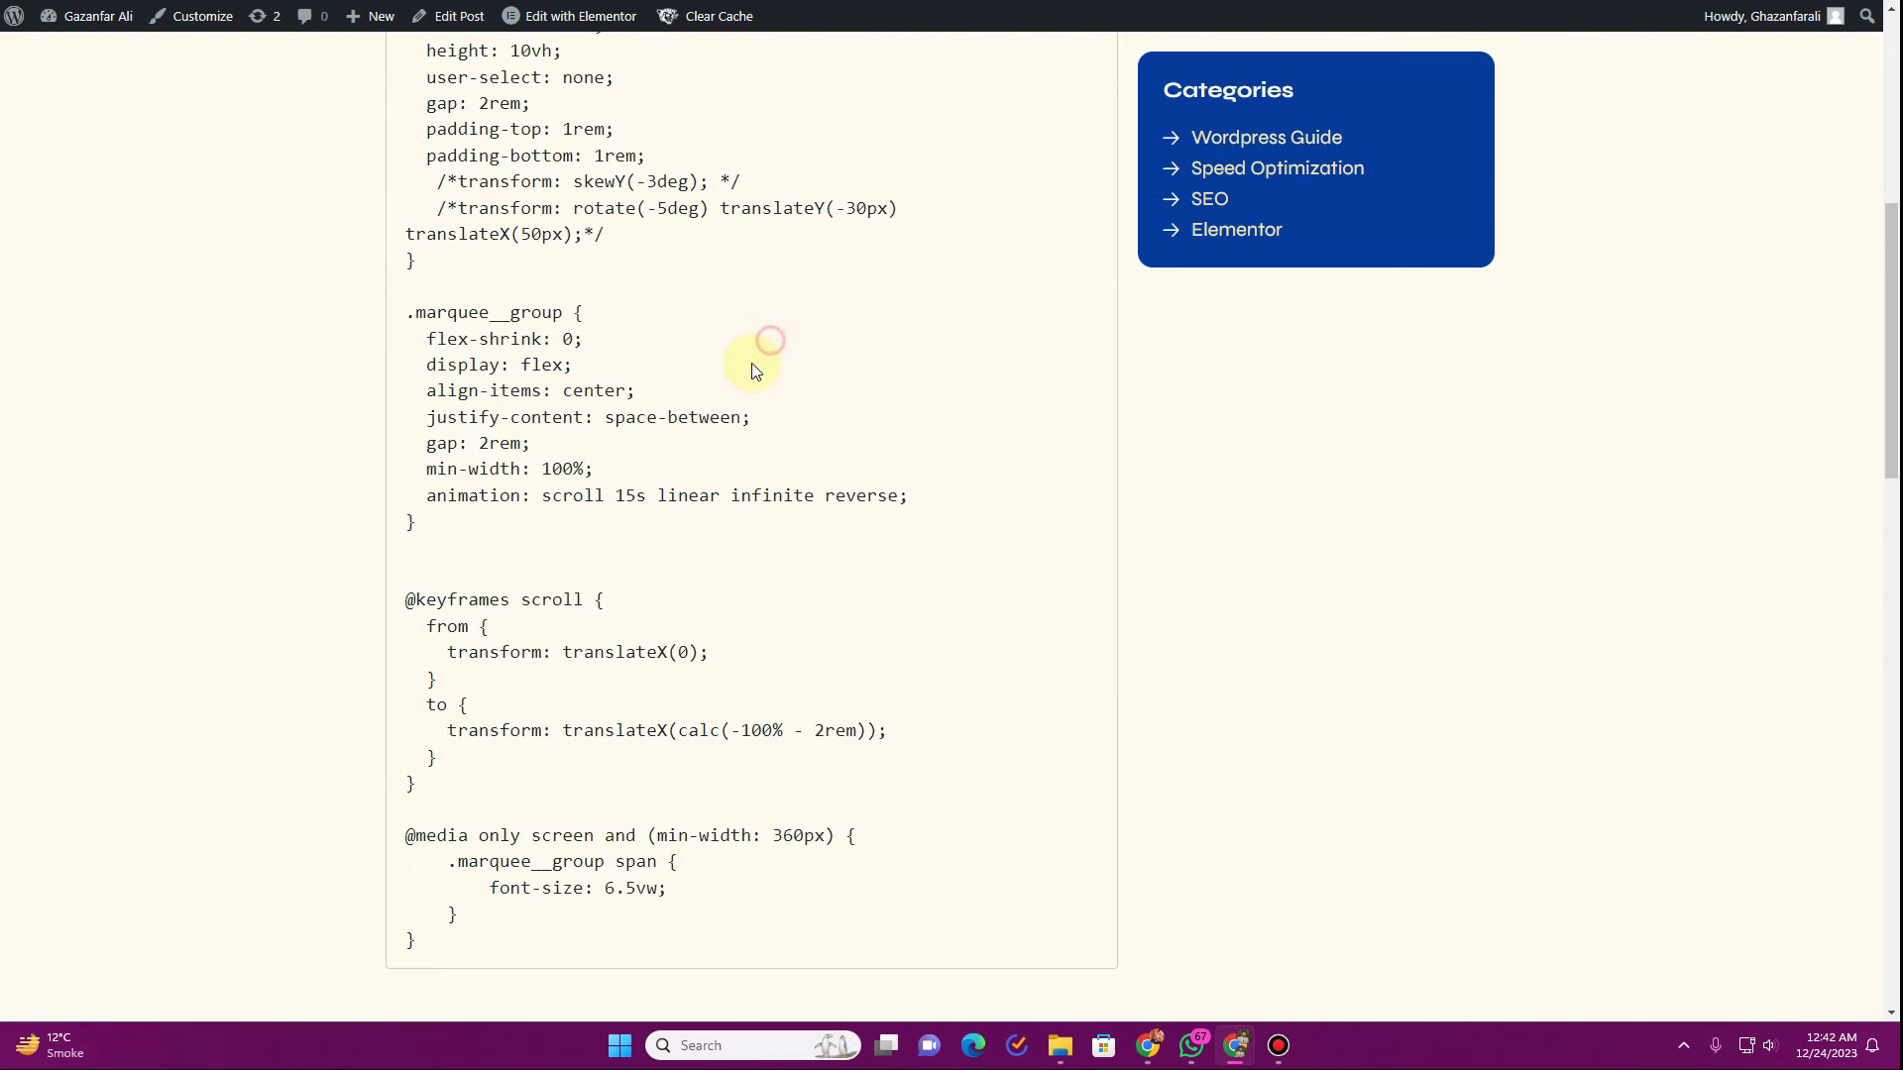
scroll(556, 465, "up", 2)
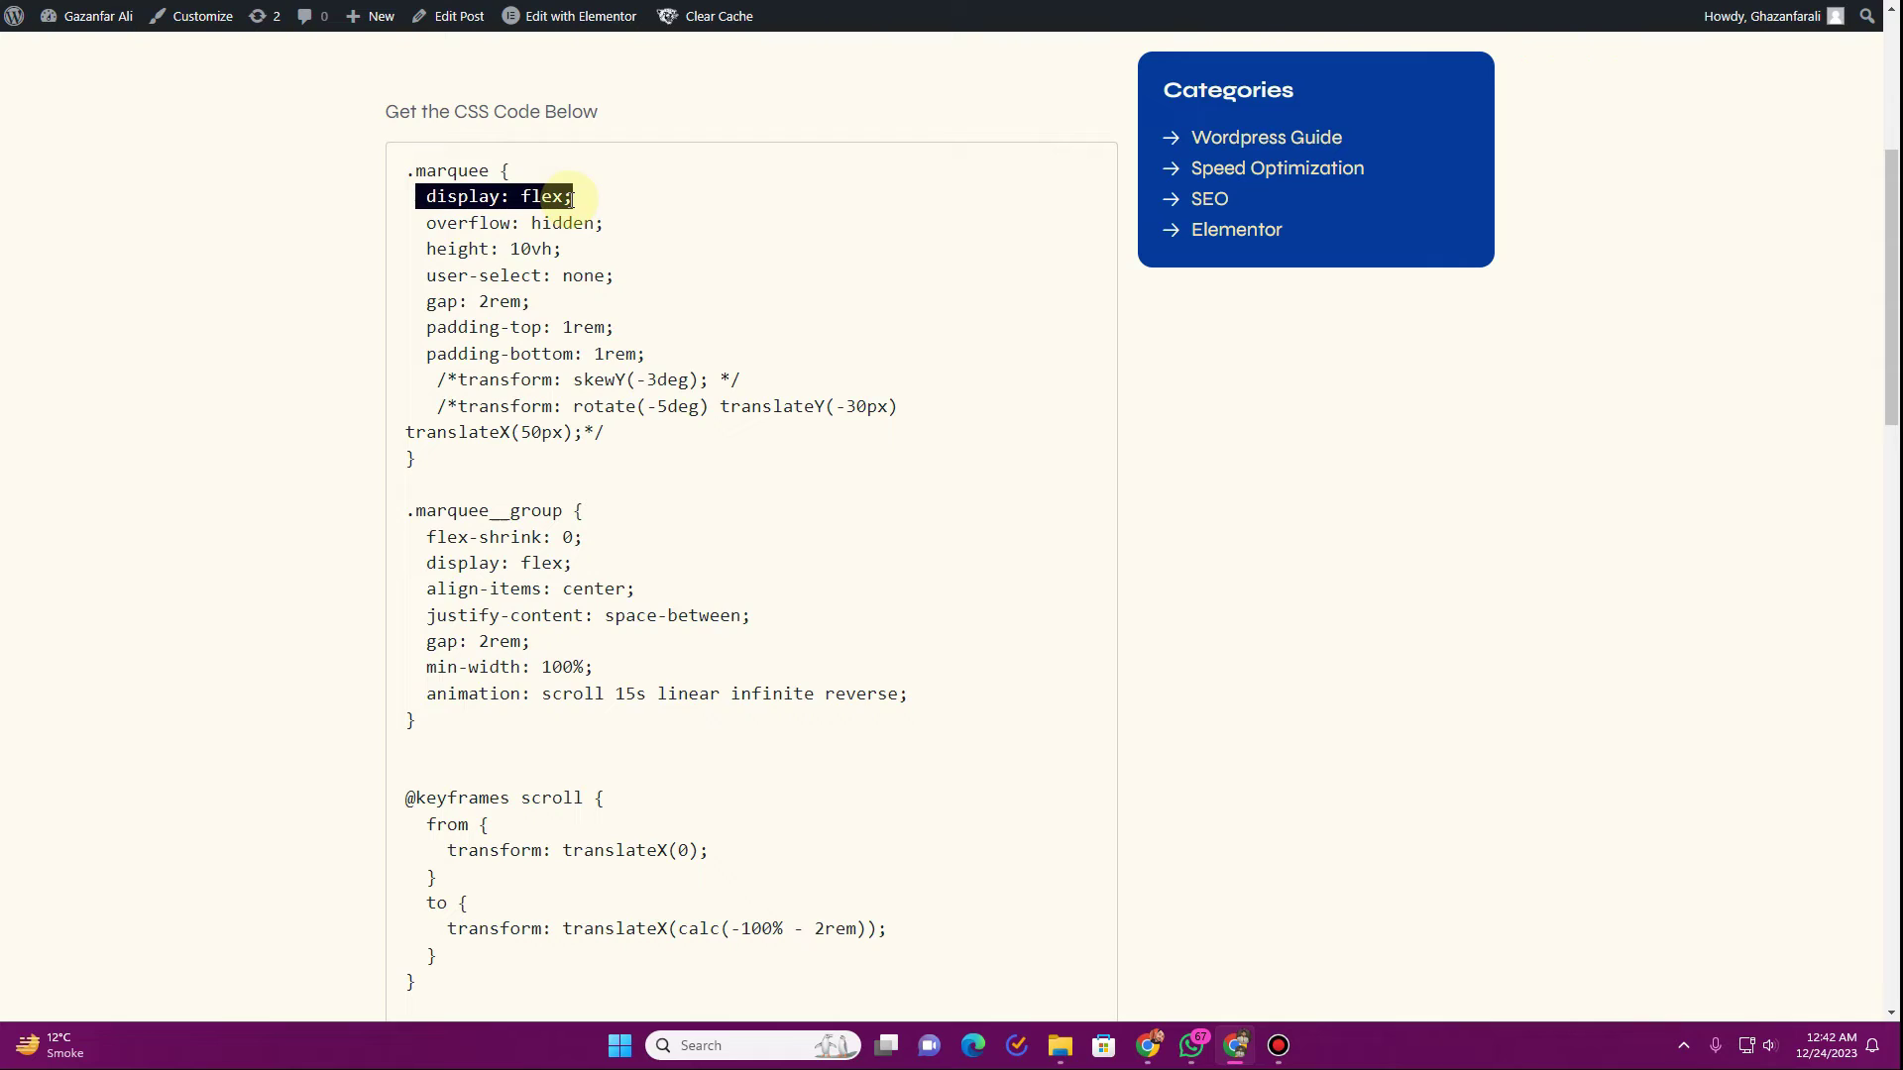
left_click_drag(478, 224, 536, 223)
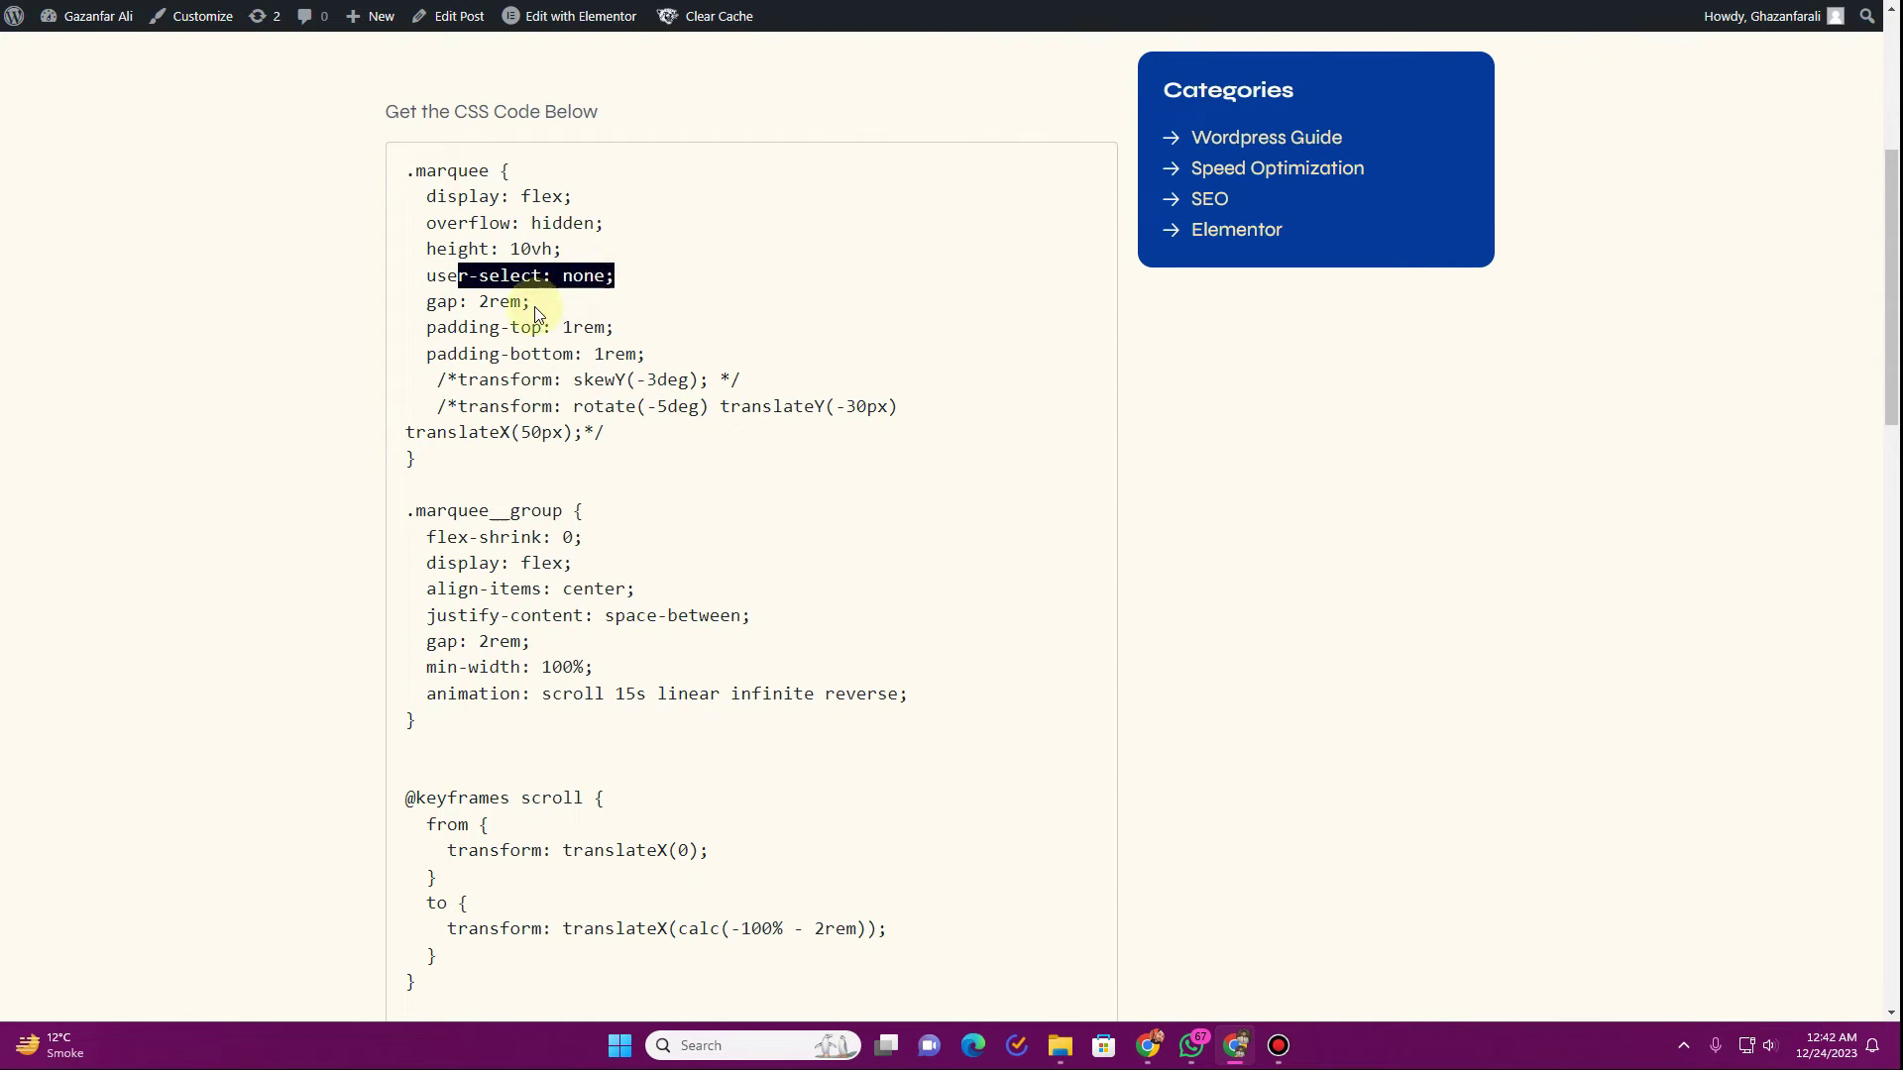
left_click_drag(535, 309, 449, 304)
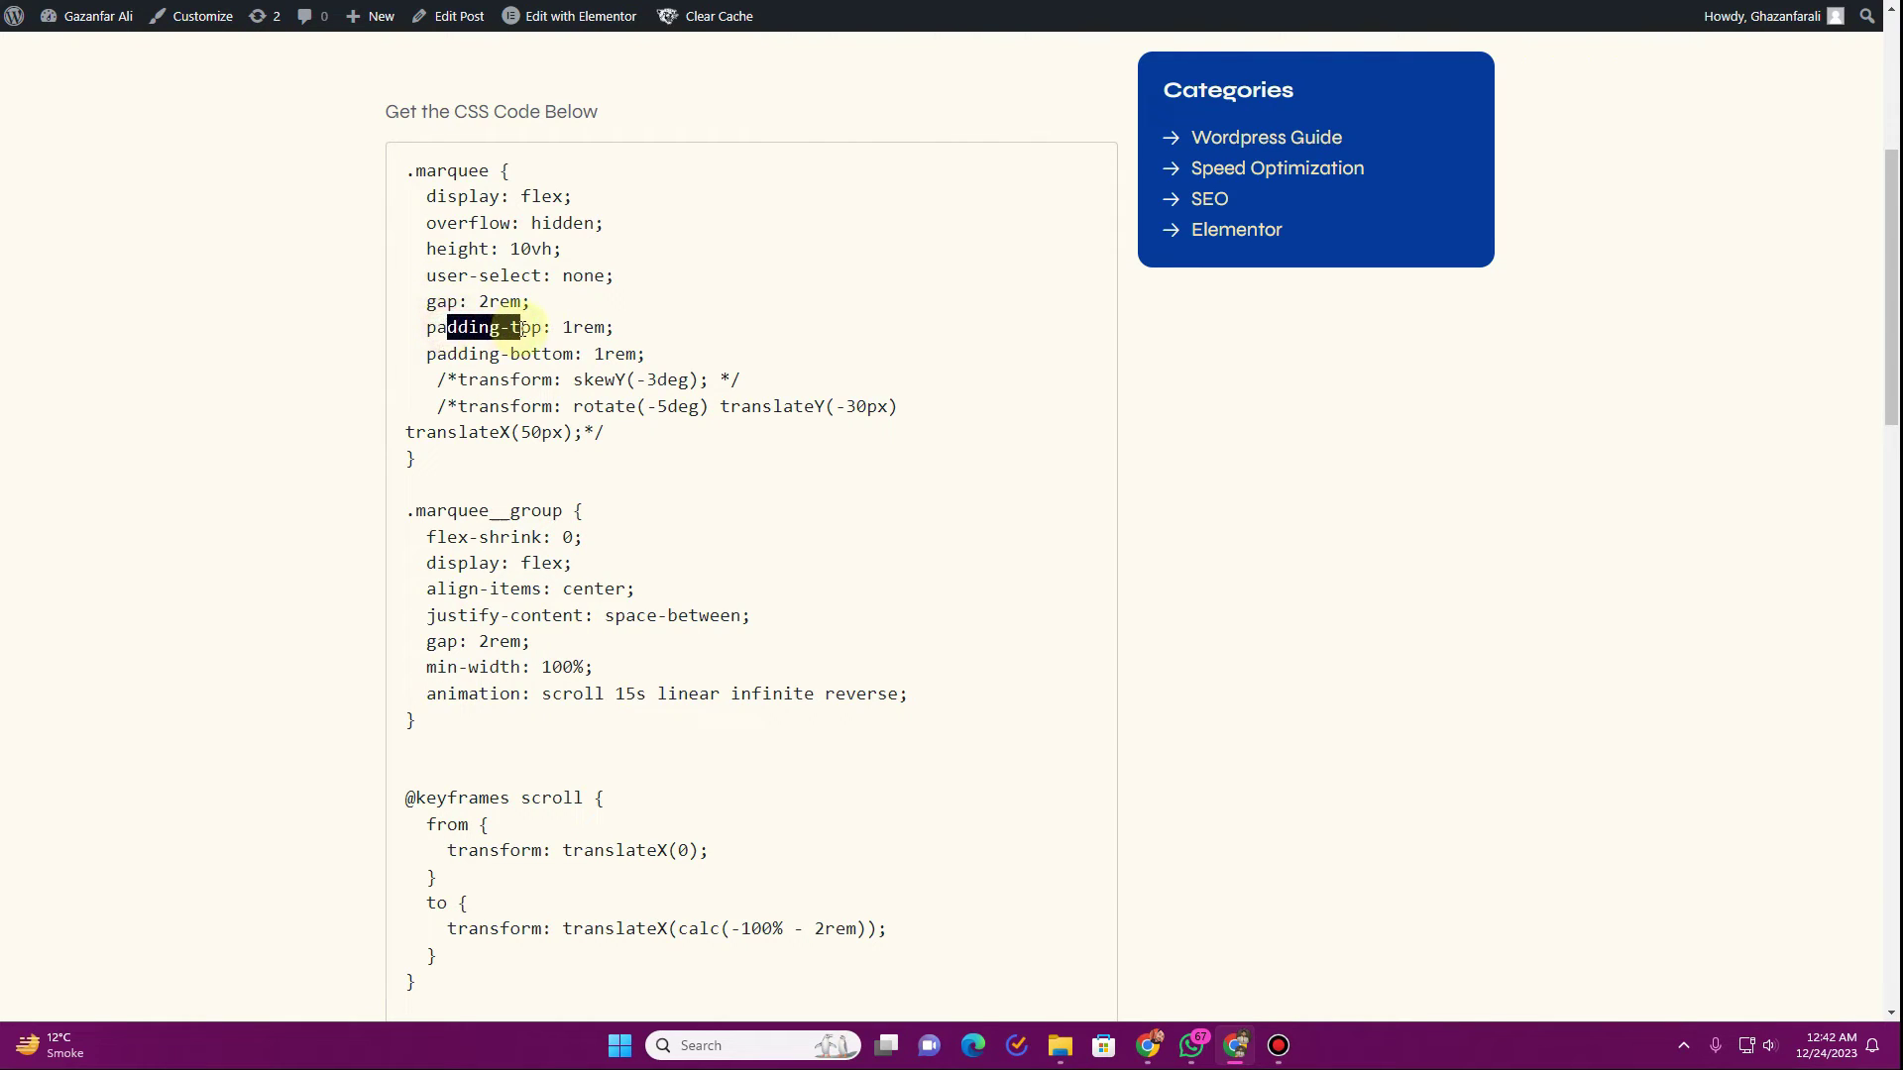
left_click_drag(567, 354, 588, 361)
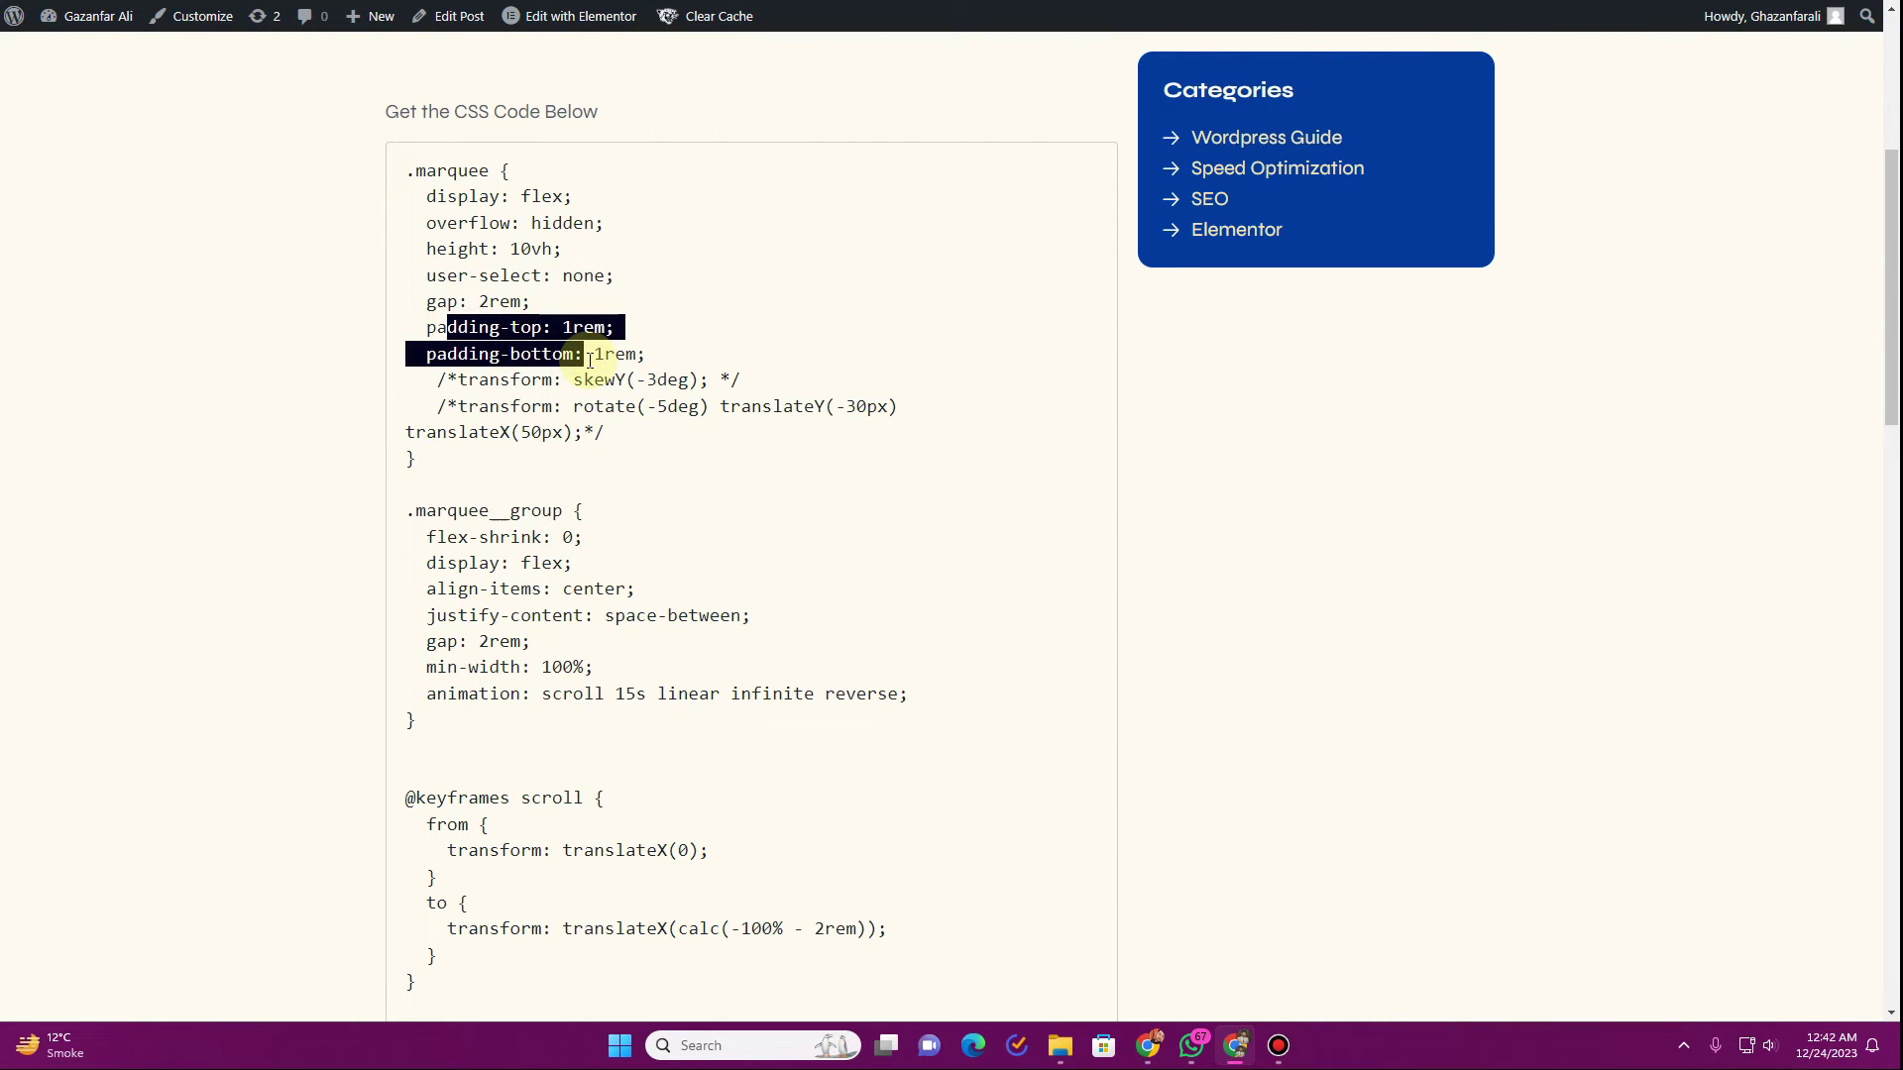
left_click(436, 14)
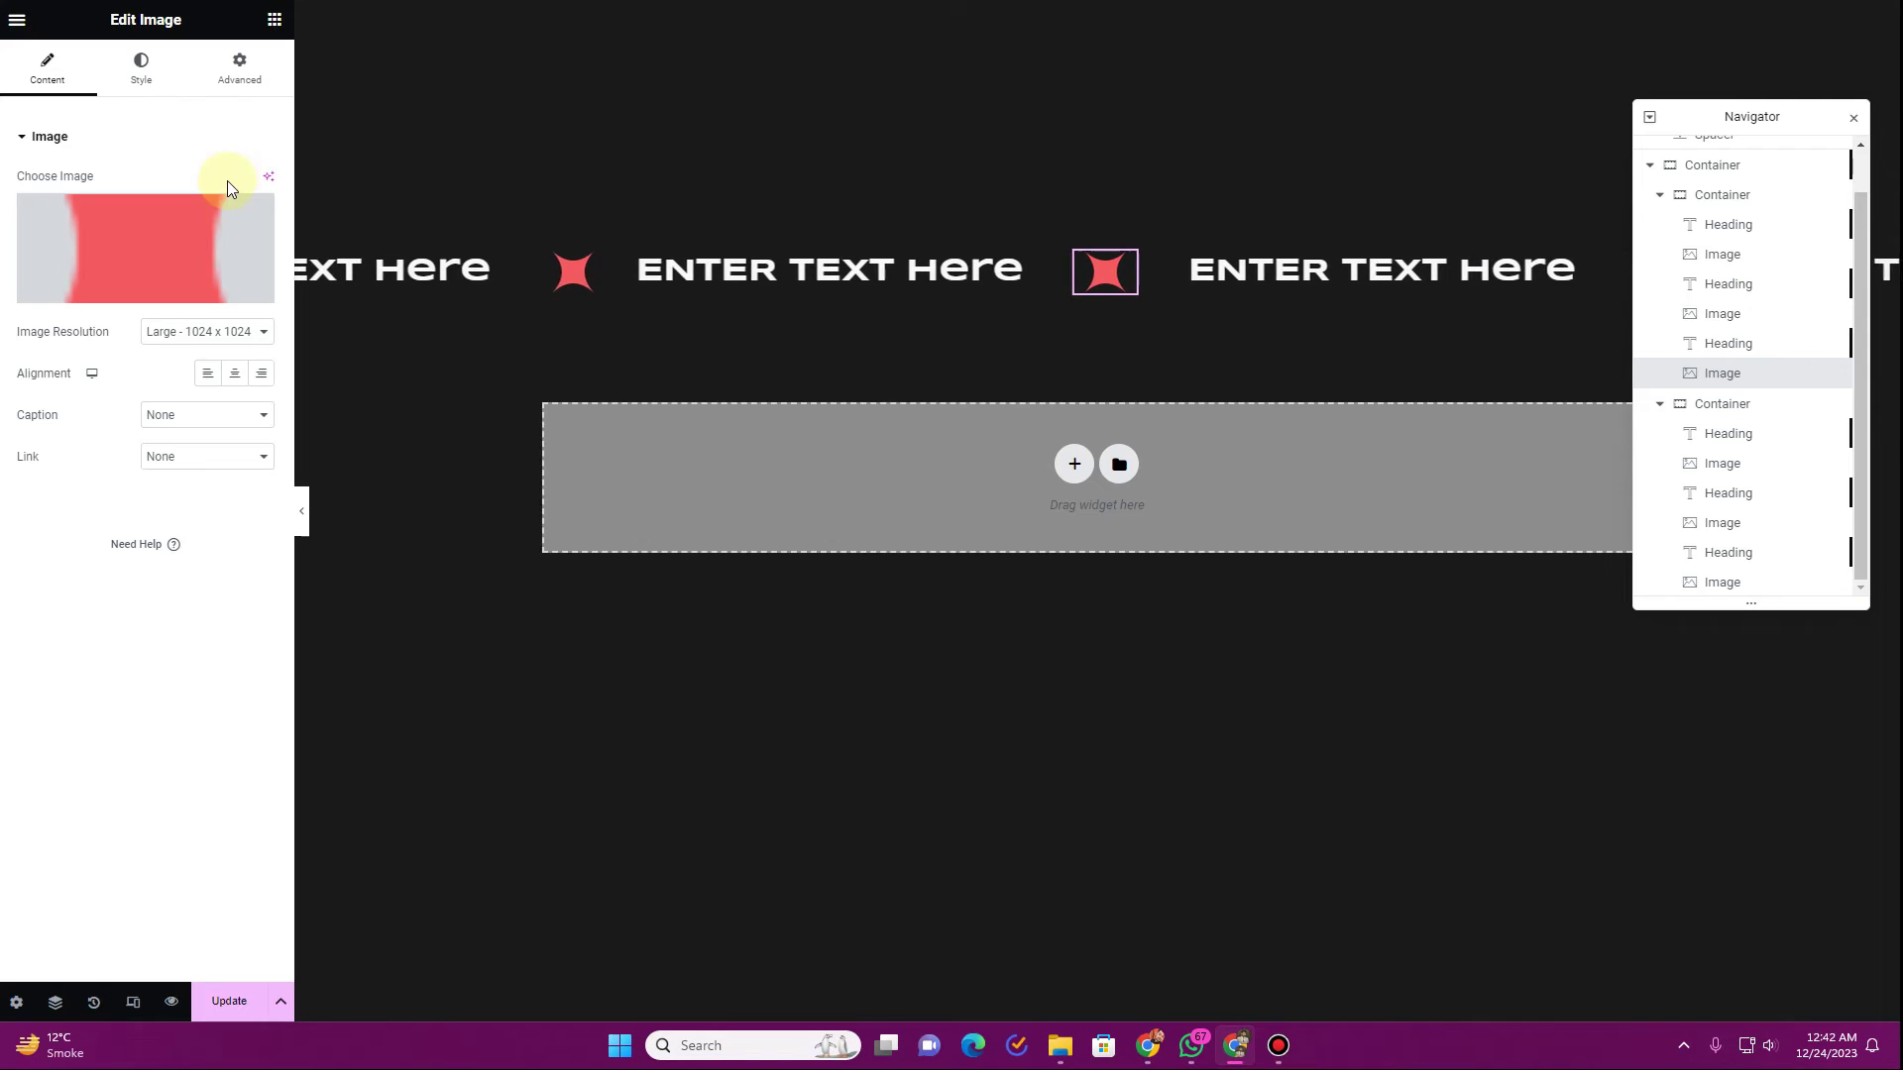
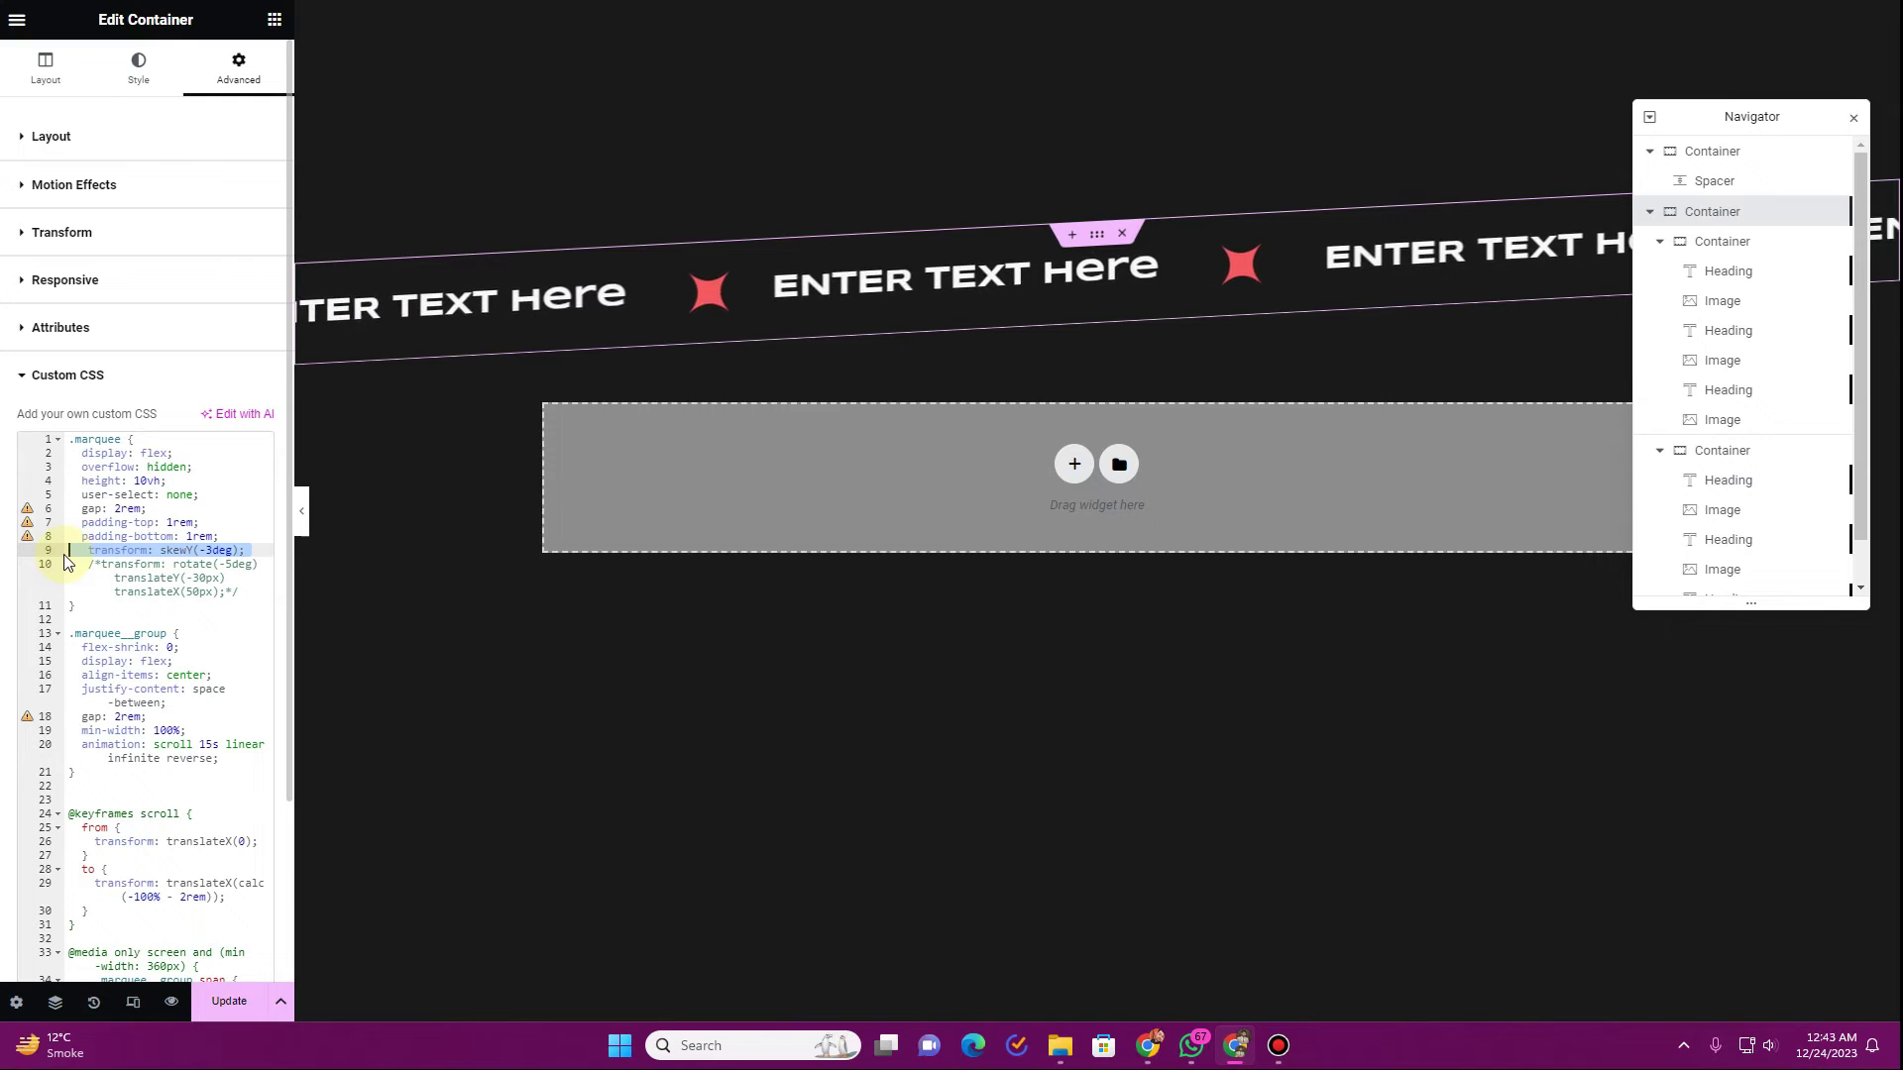
- Toggle the skewY(-3deg) transform in the container's custom CSS, close the Navigator, and leave that line commented out
key("ctrl+slash")
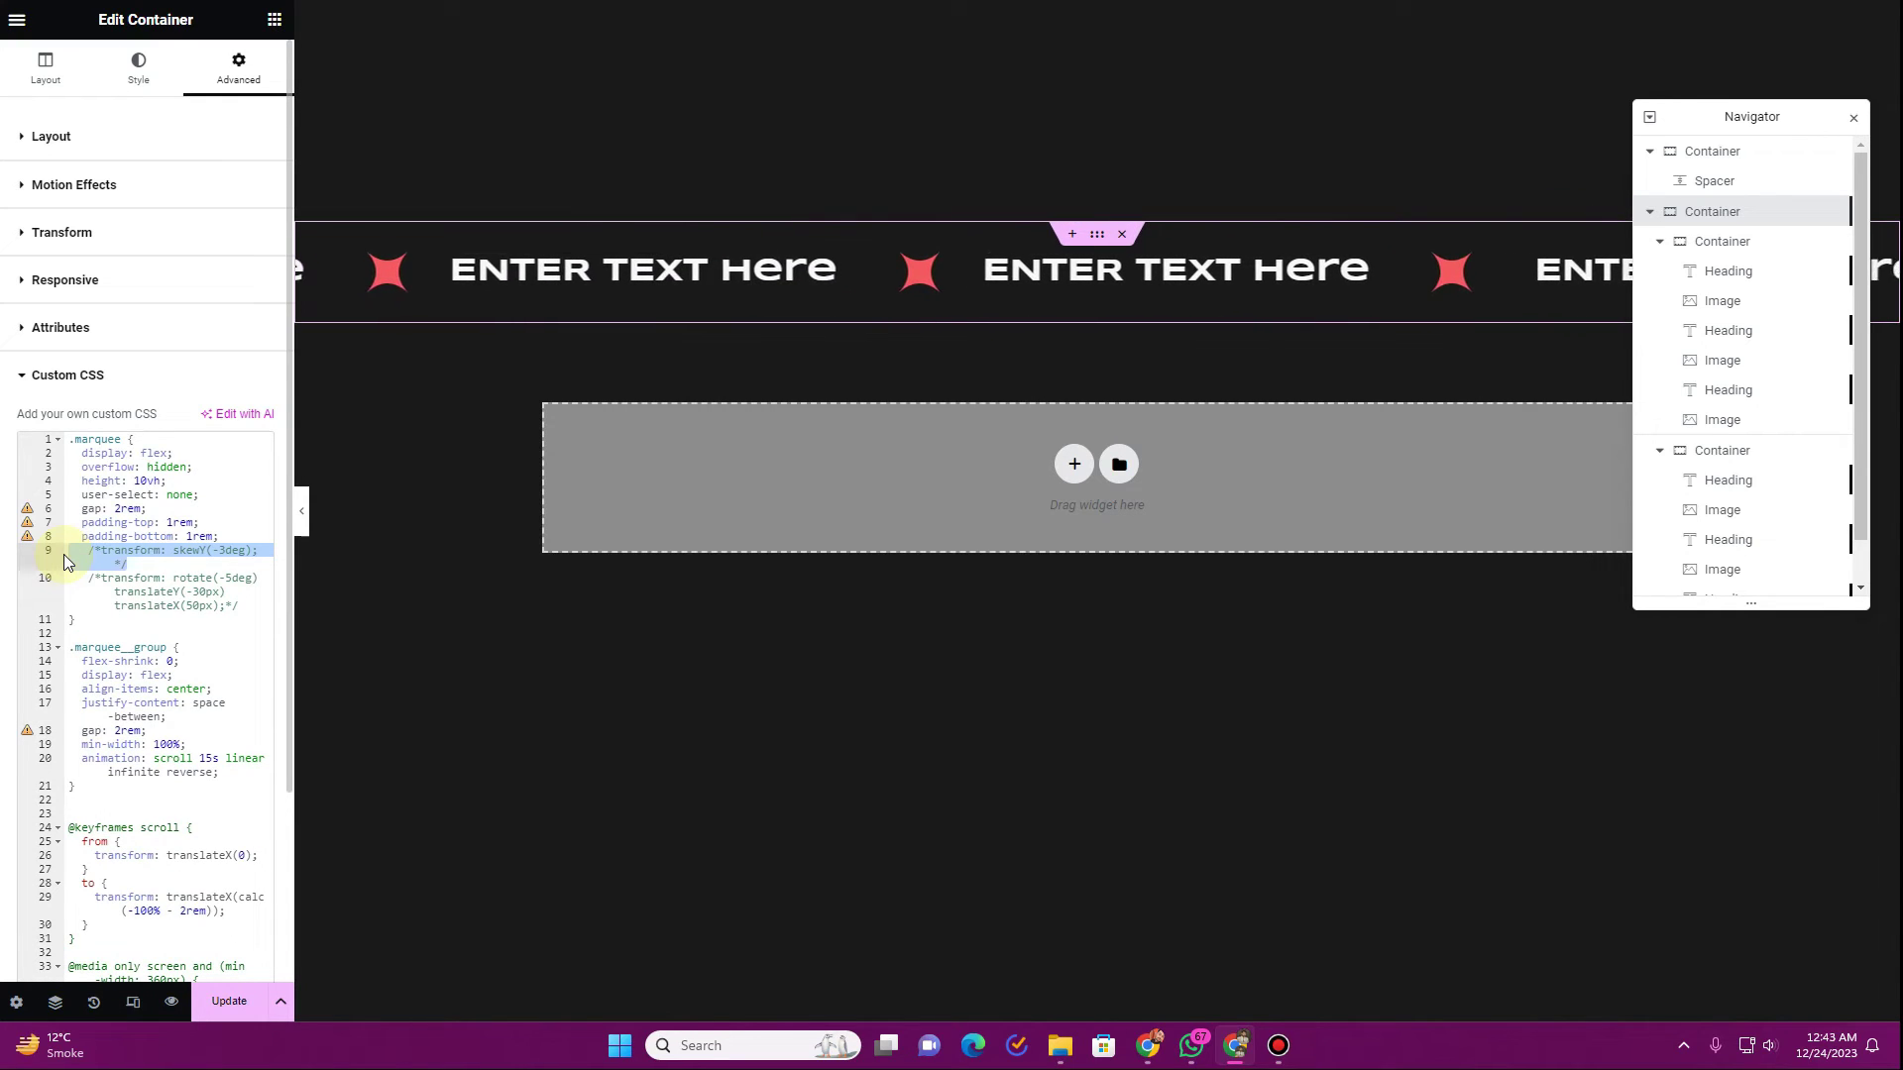
key("ctrl+slash")
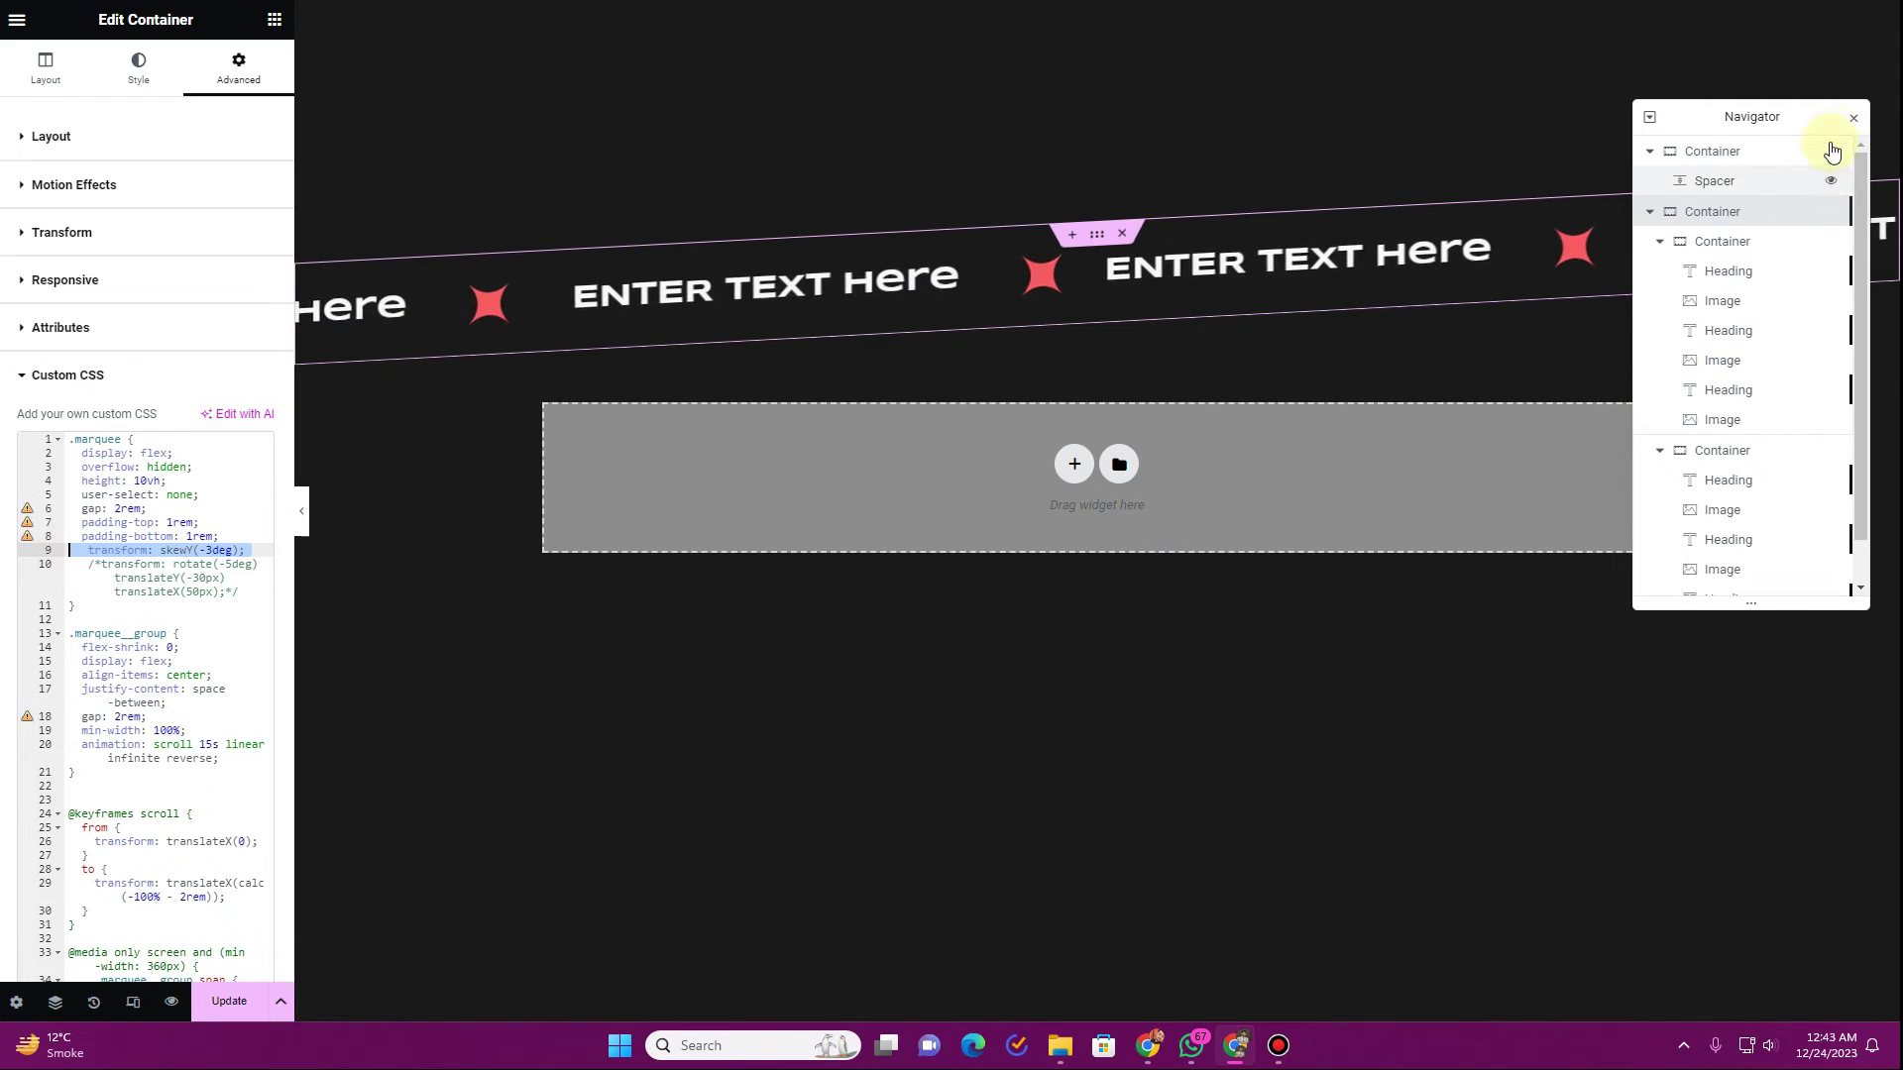
left_click(1853, 117)
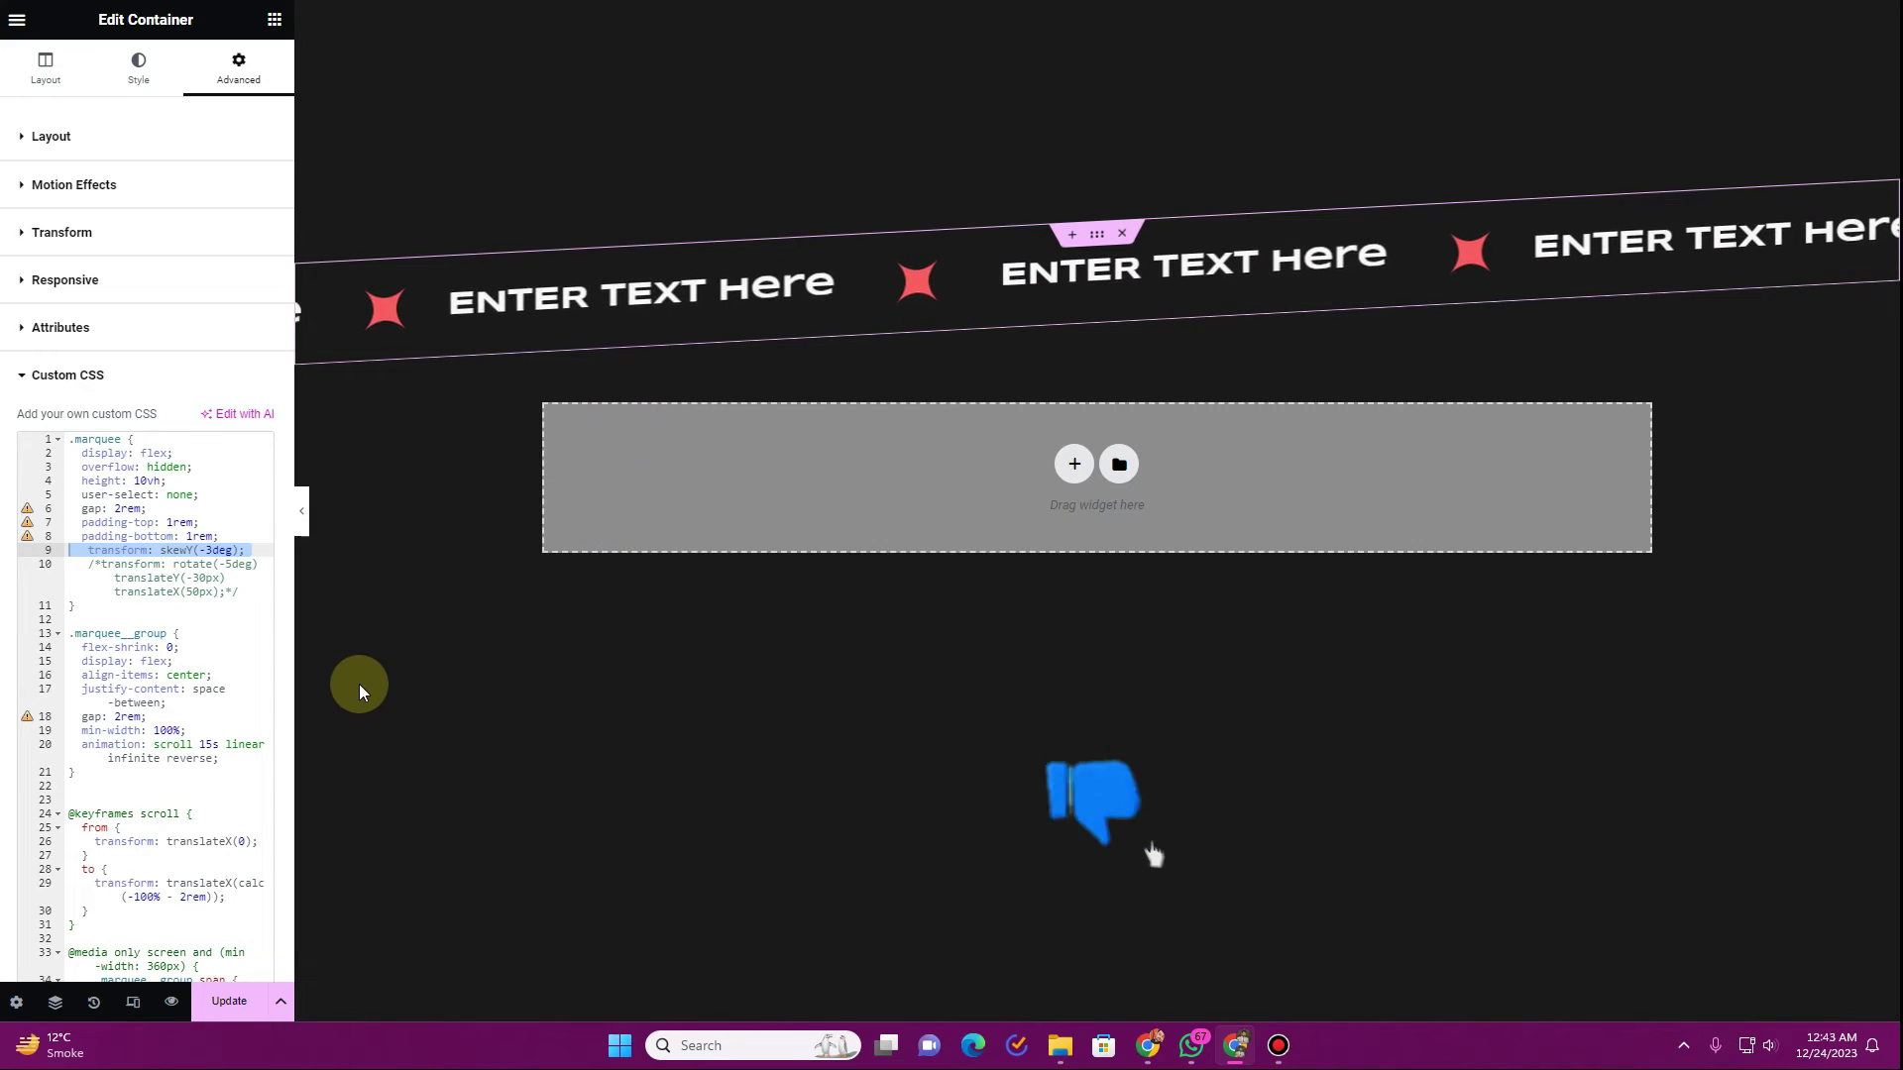
key("shift+question")
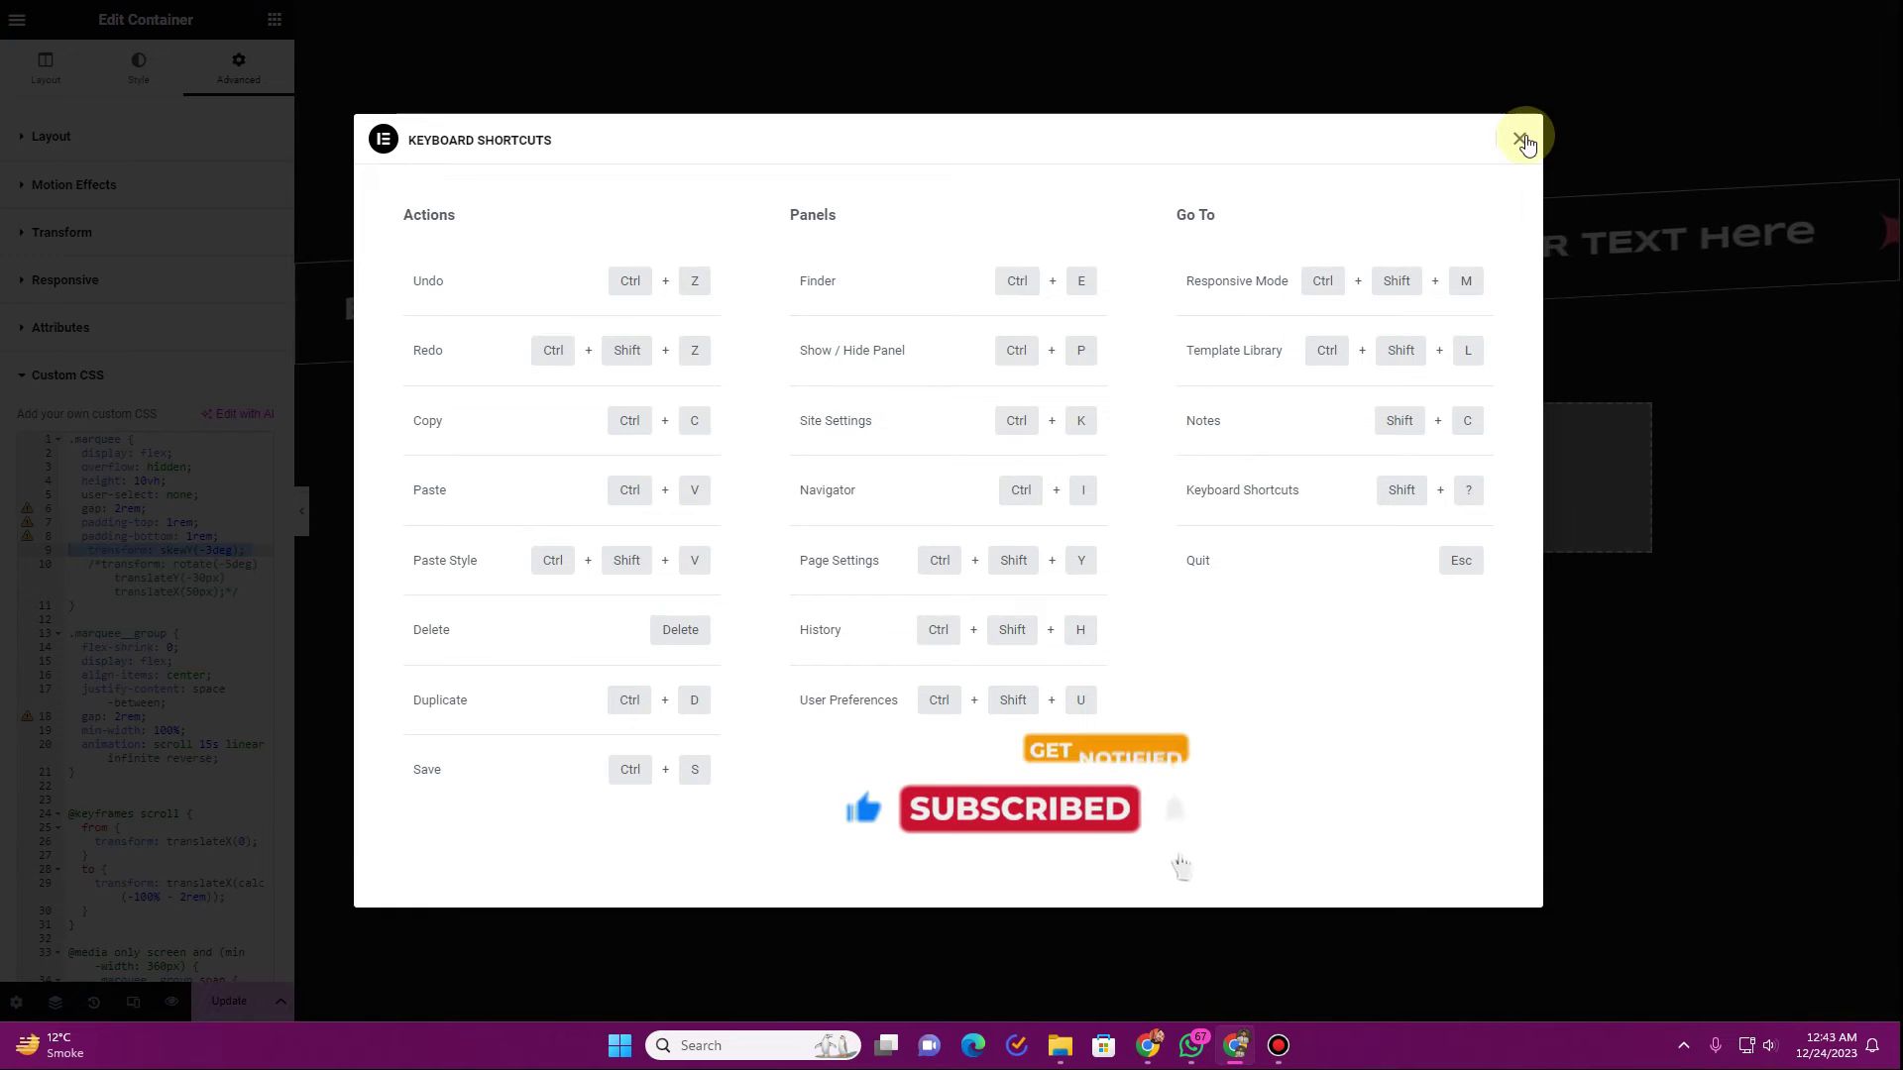
key("Escape")
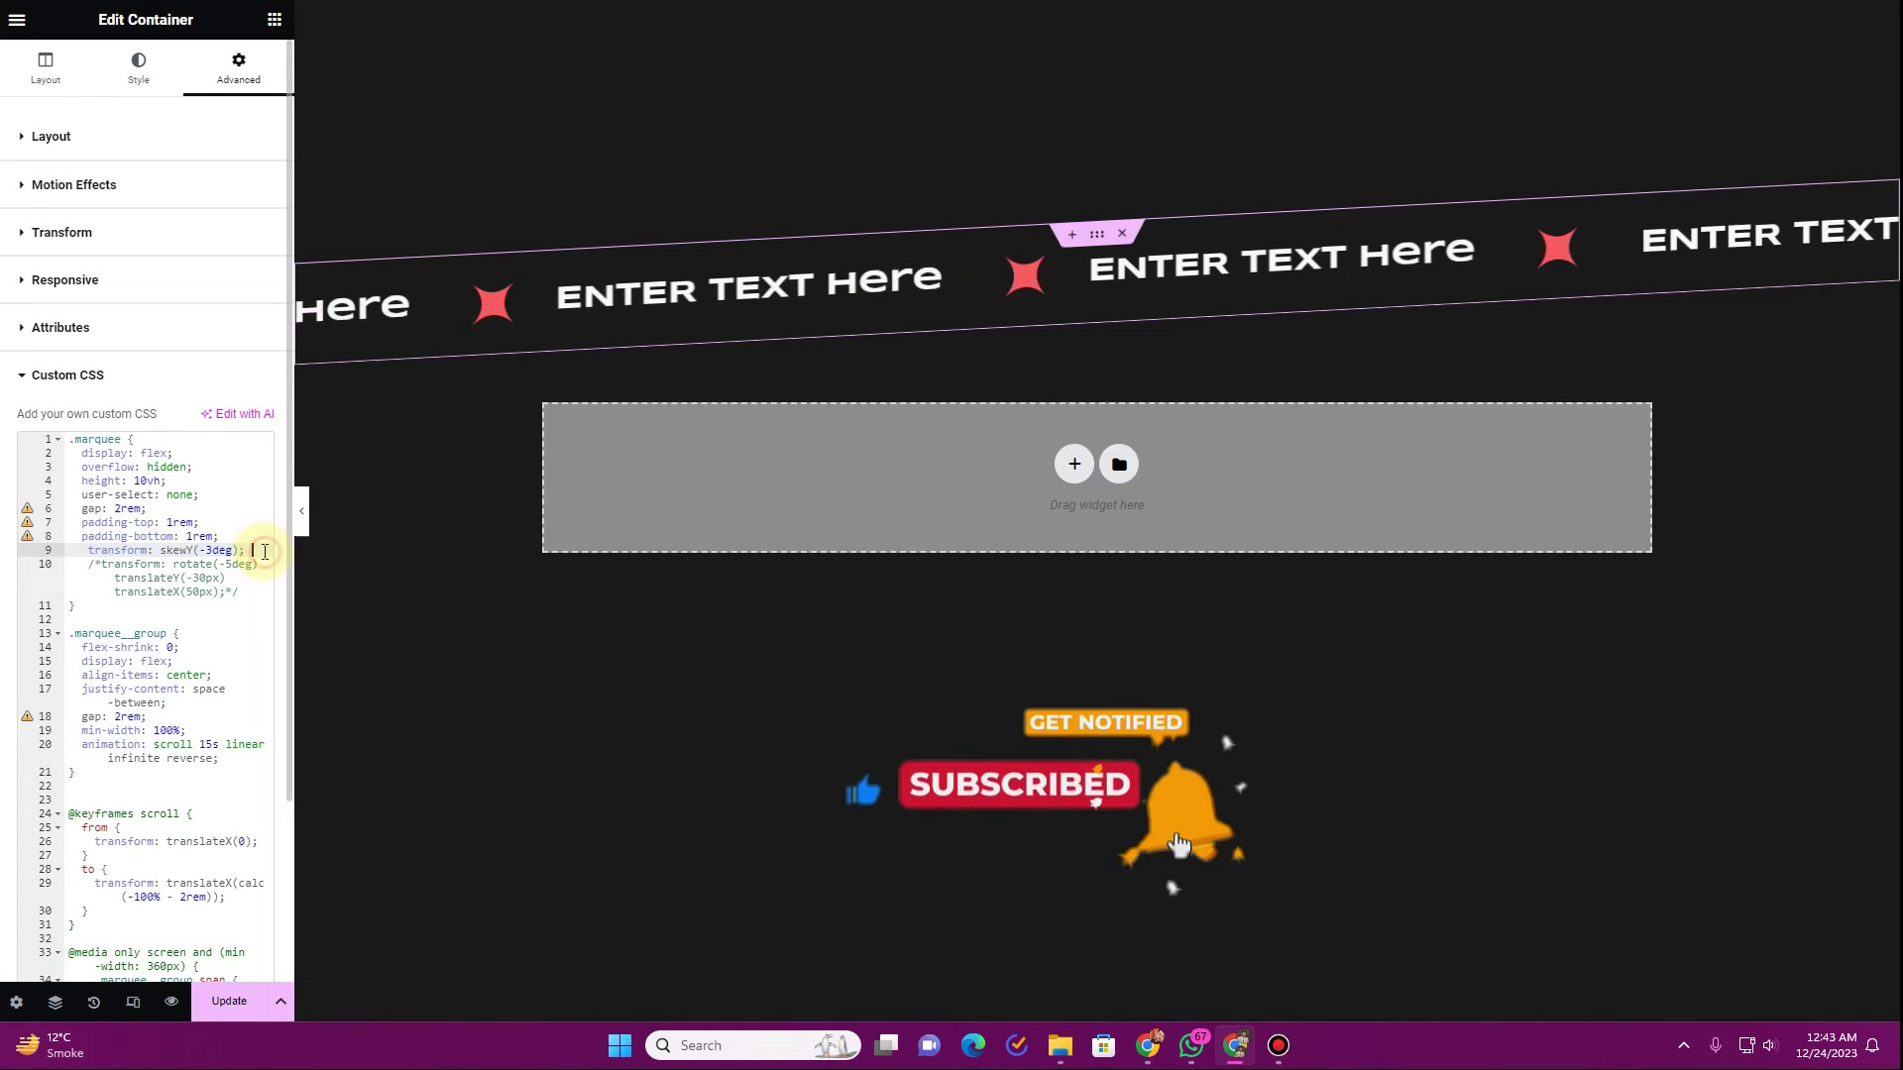
left_click_drag(265, 551, 69, 551)
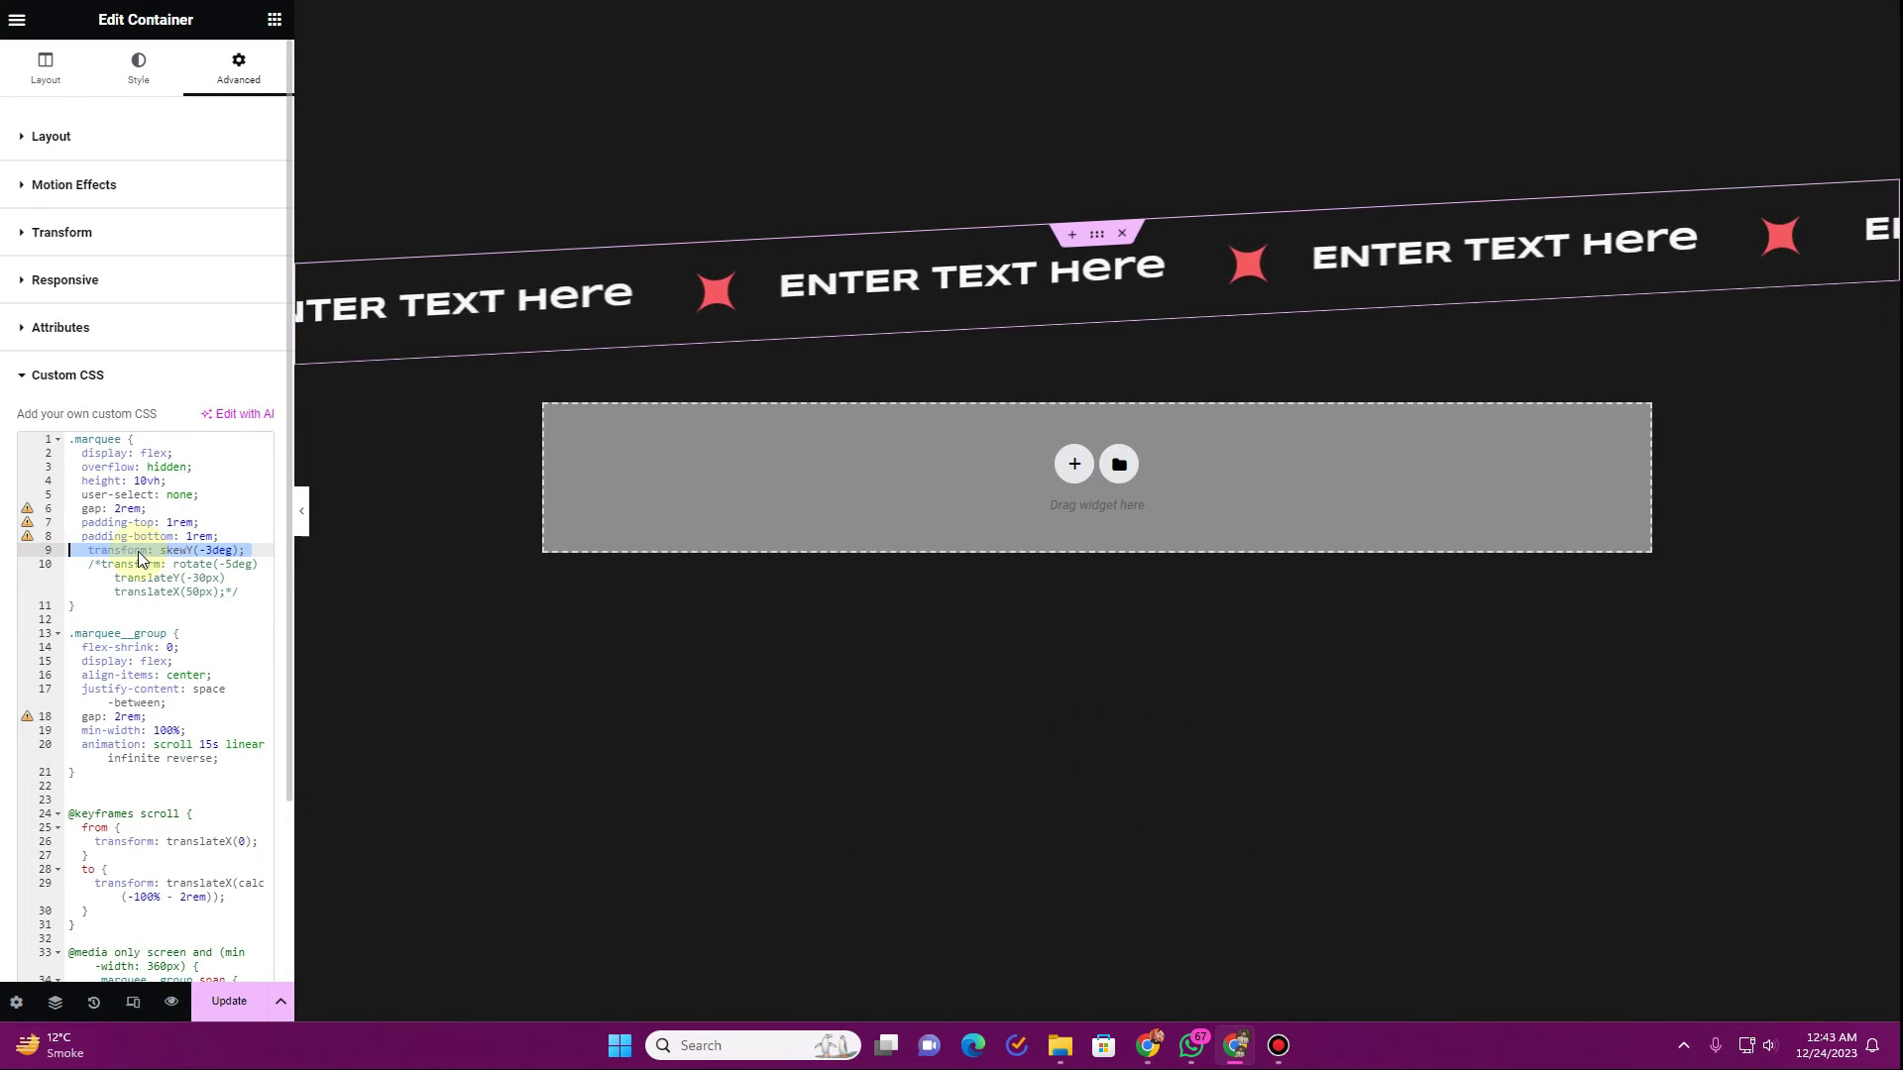
key("ctrl+slash")
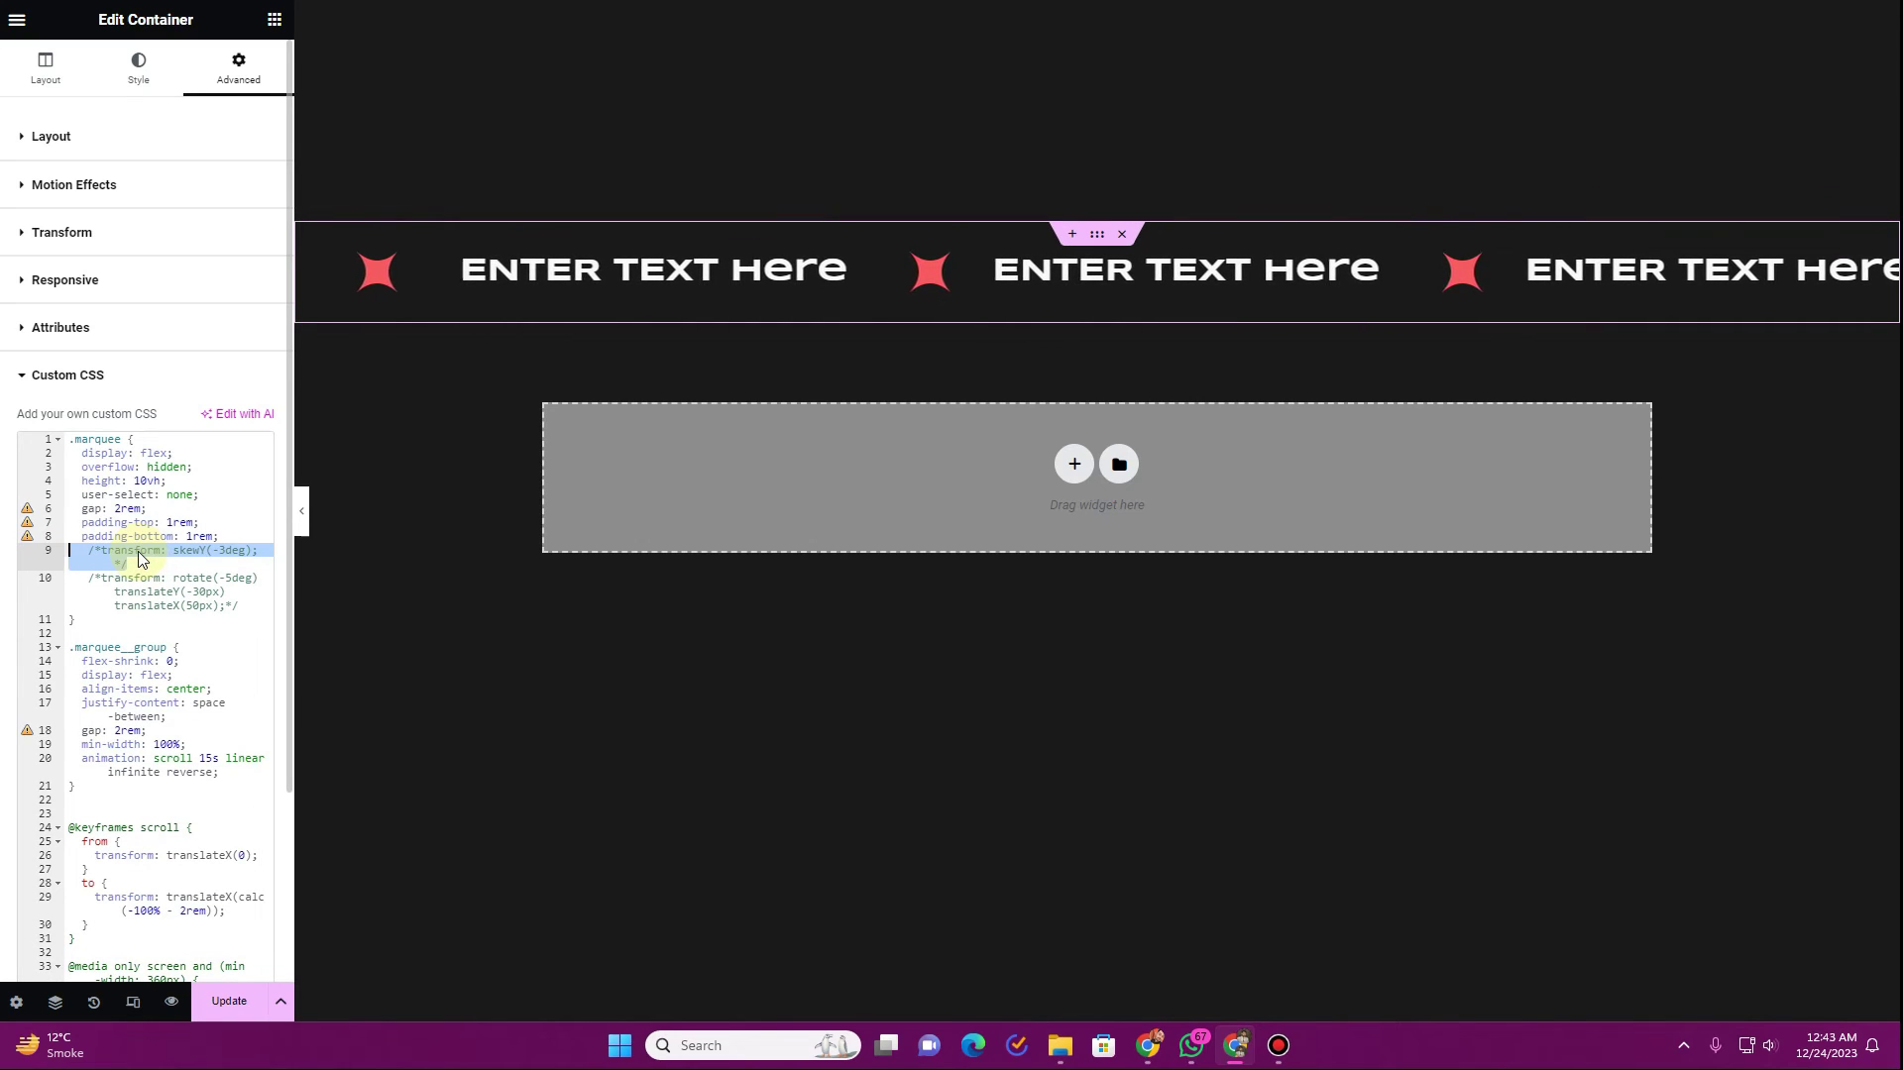
- Try the rotate(-5deg) translateY(-30px) translateX(50px) transform by uncommenting it in the custom CSS, and comment it out again
left_click(141, 606)
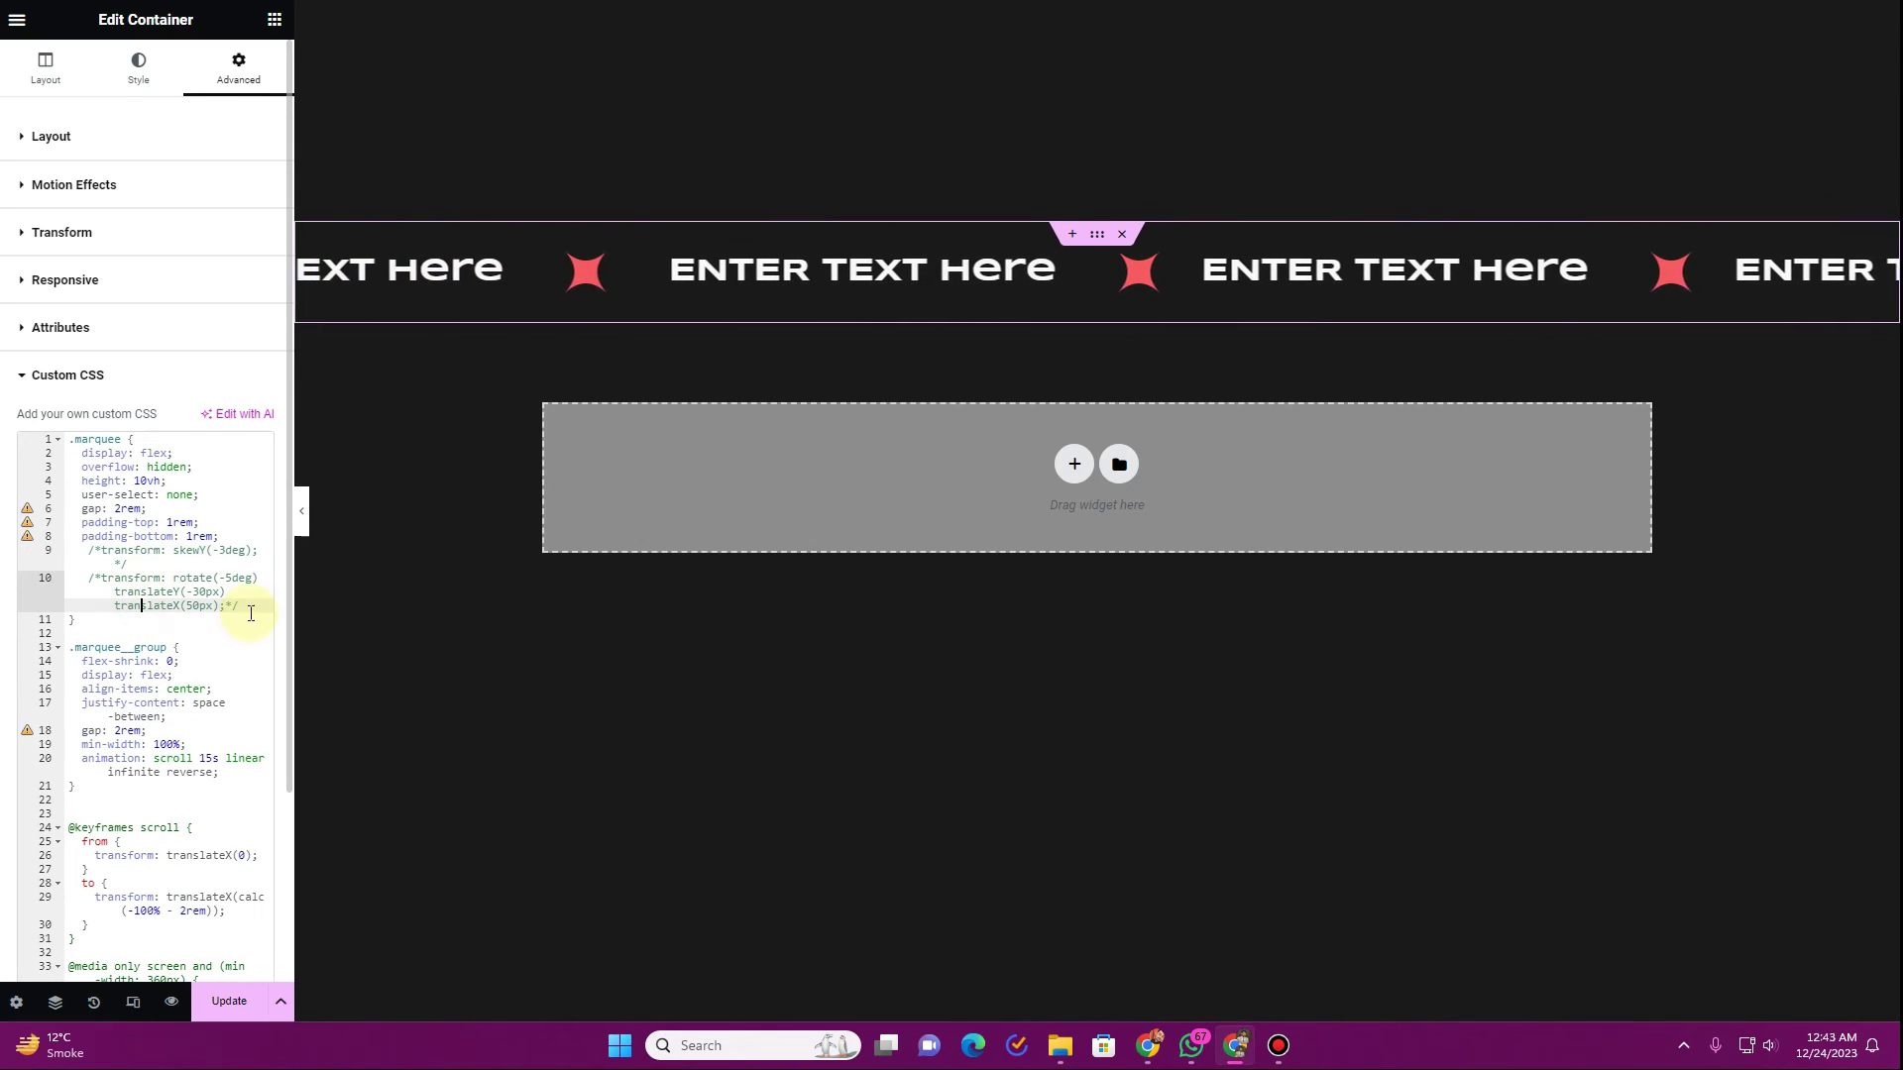
left_click_drag(247, 608, 81, 579)
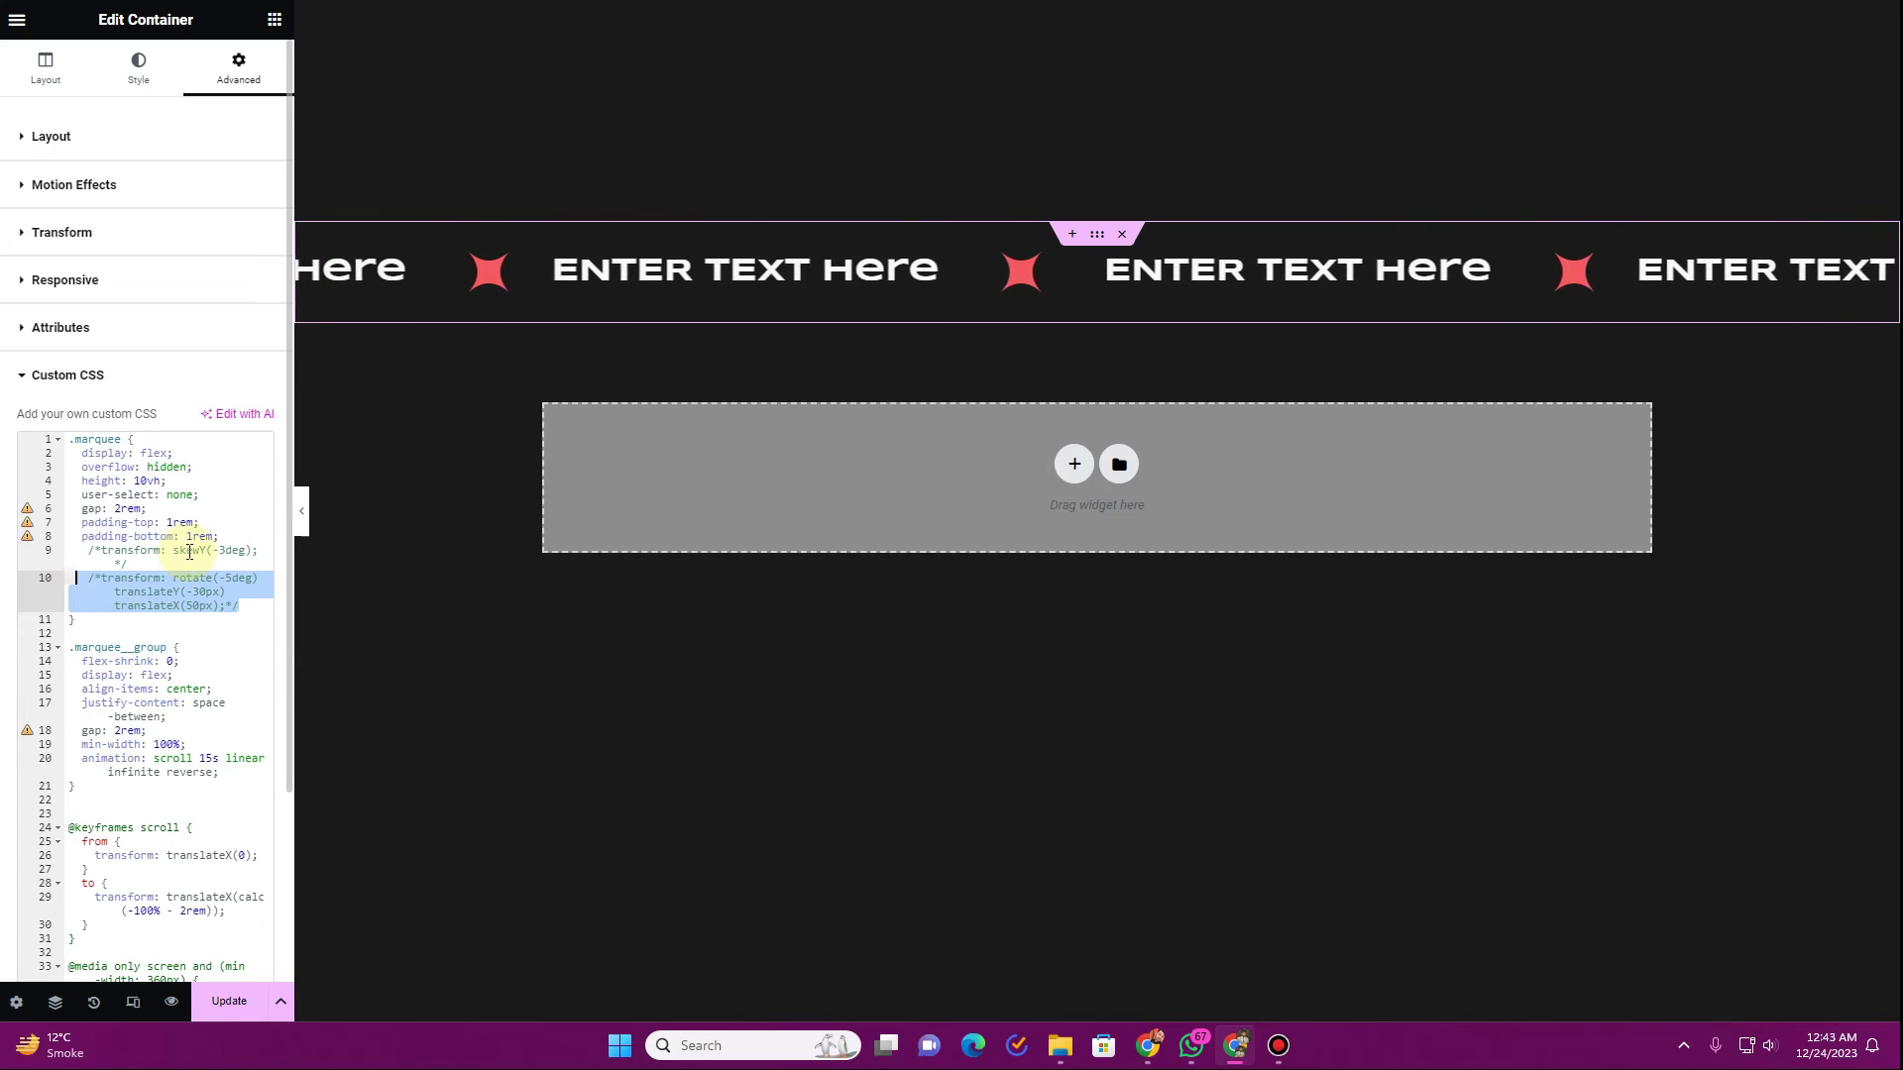
left_click(247, 607)
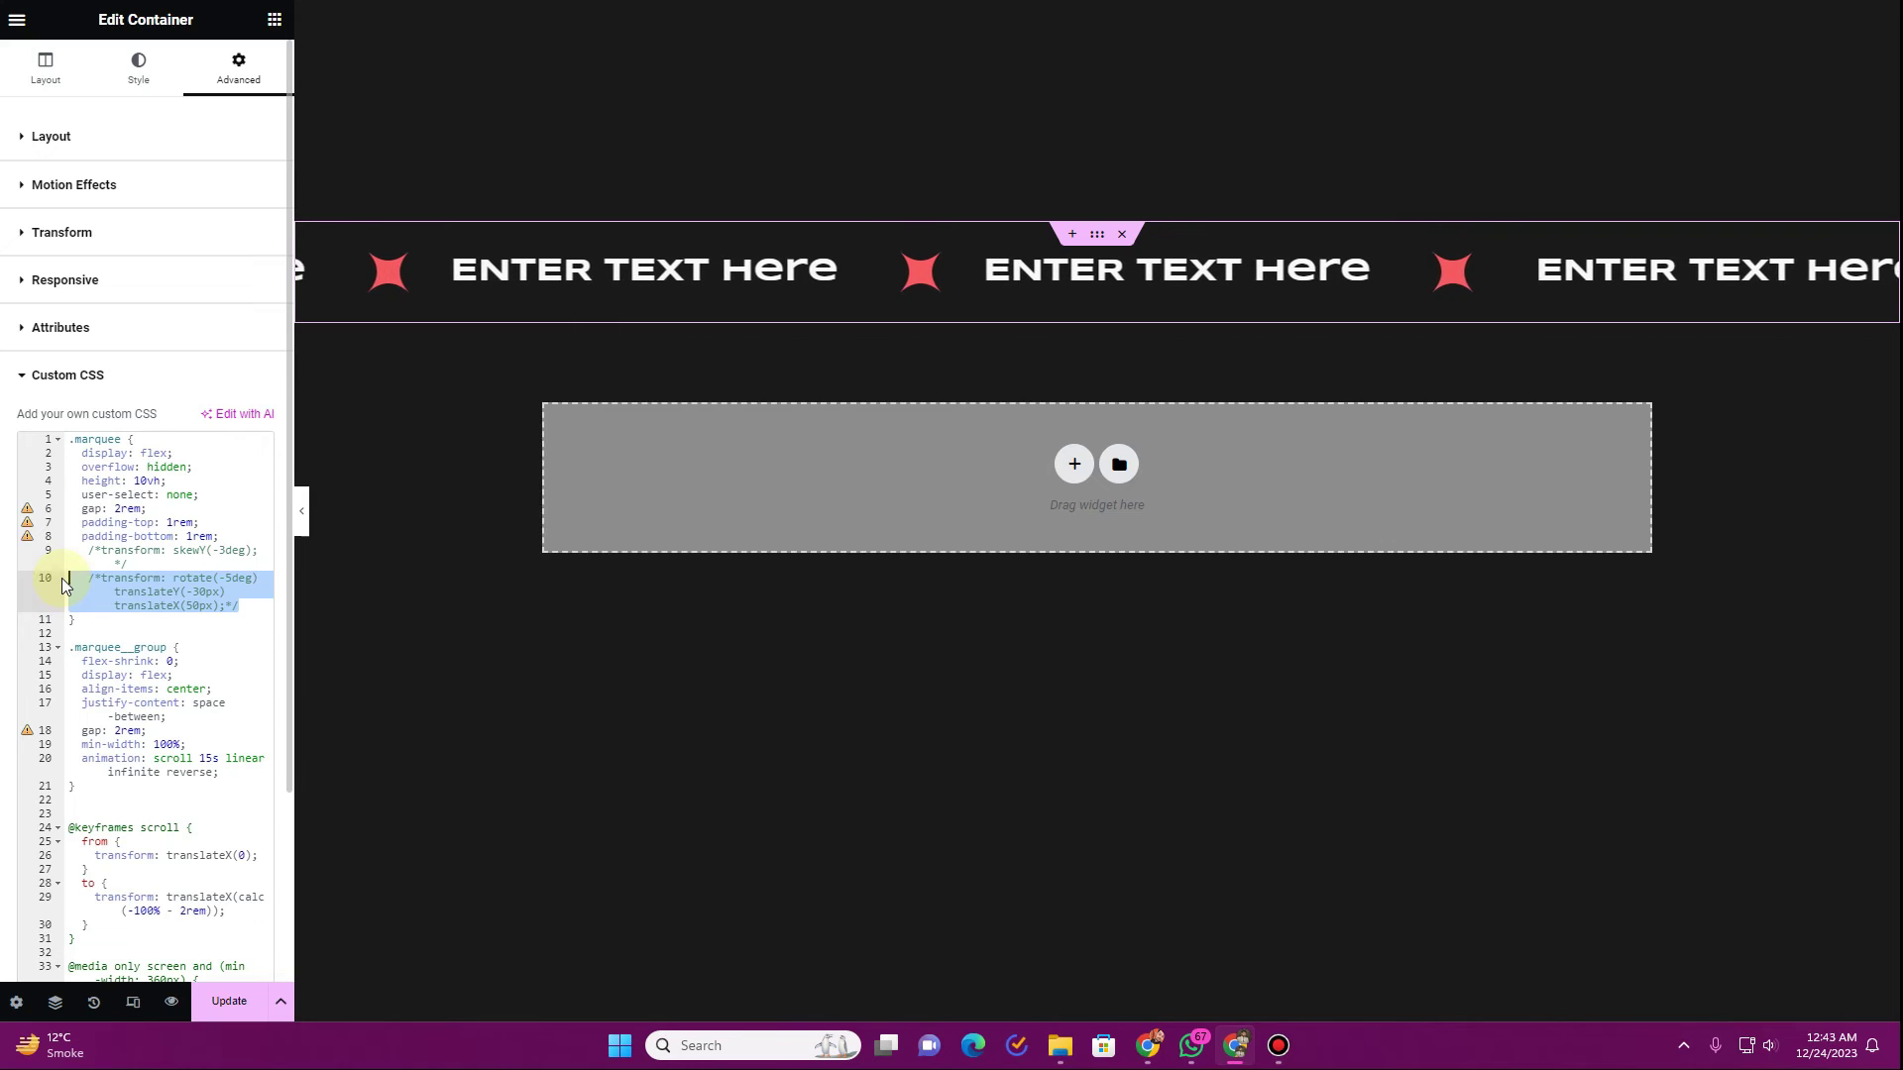
key("ctrl+slash")
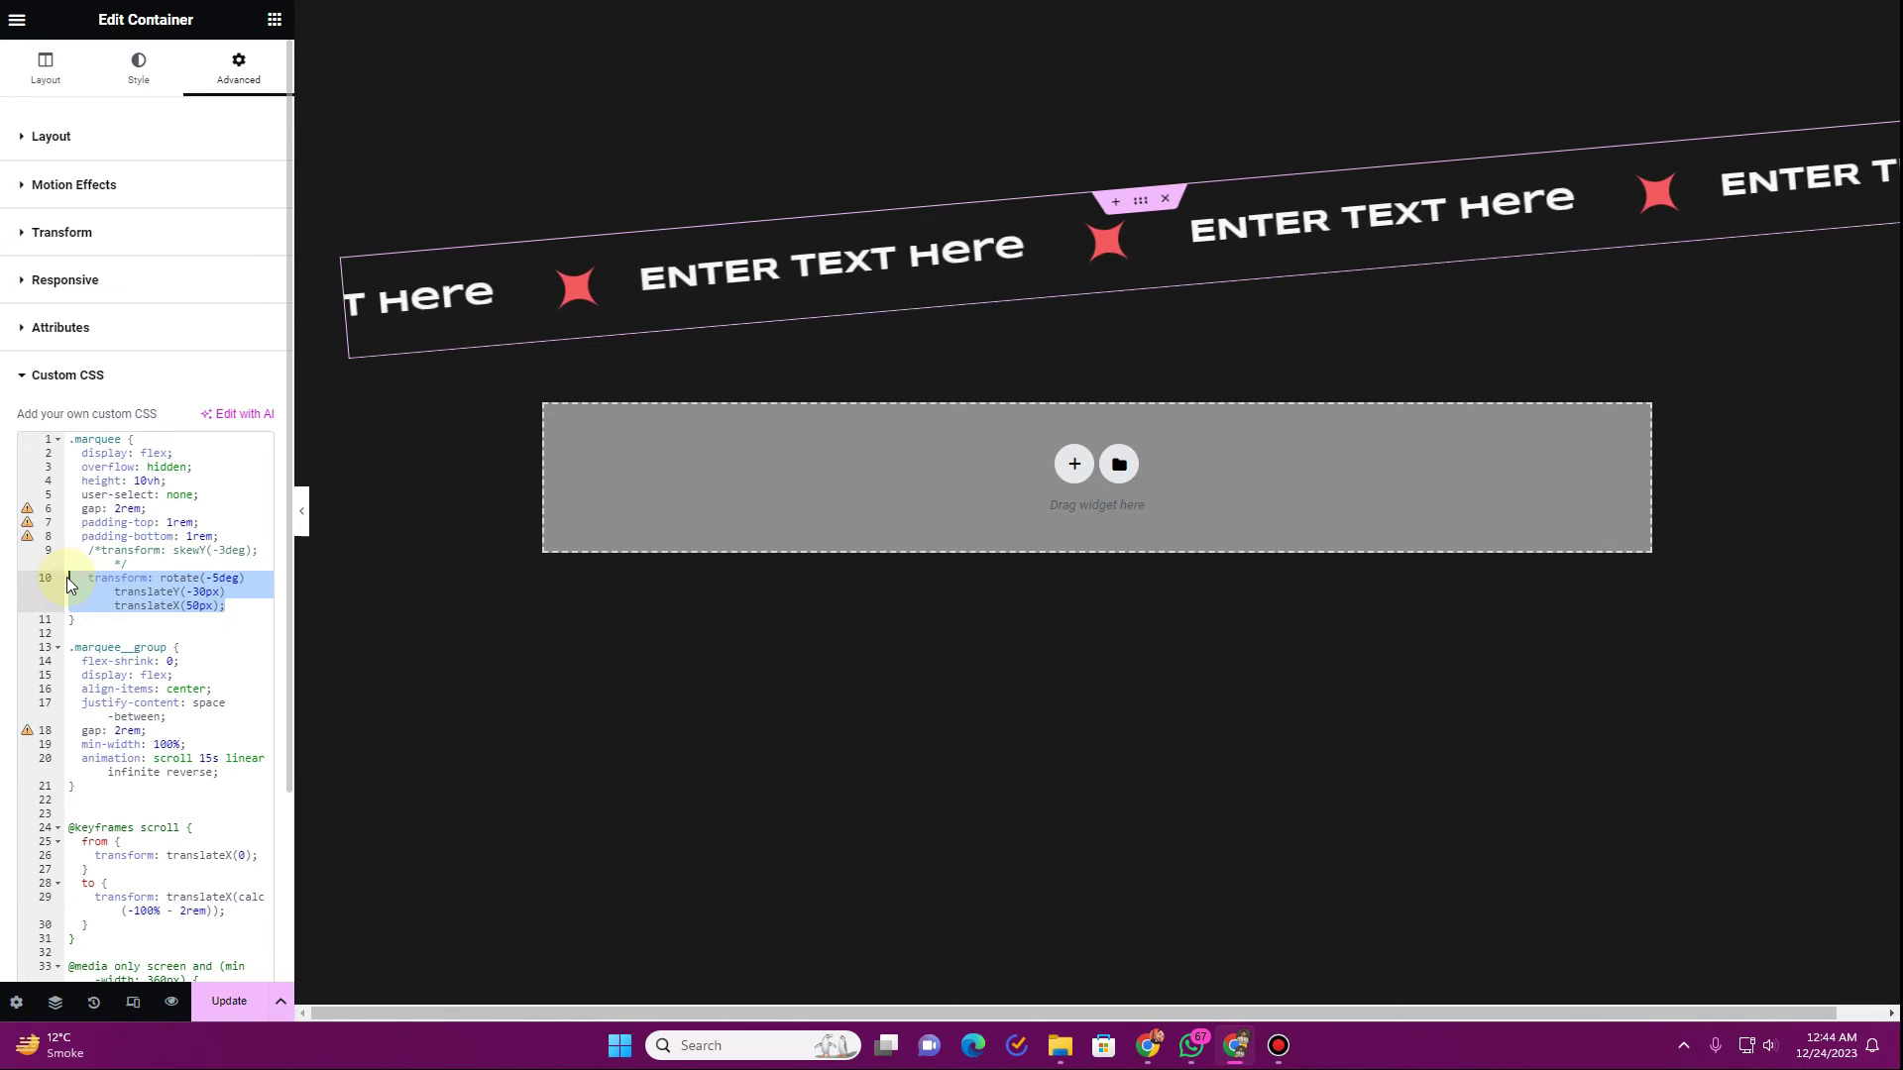
key("ctrl+slash")
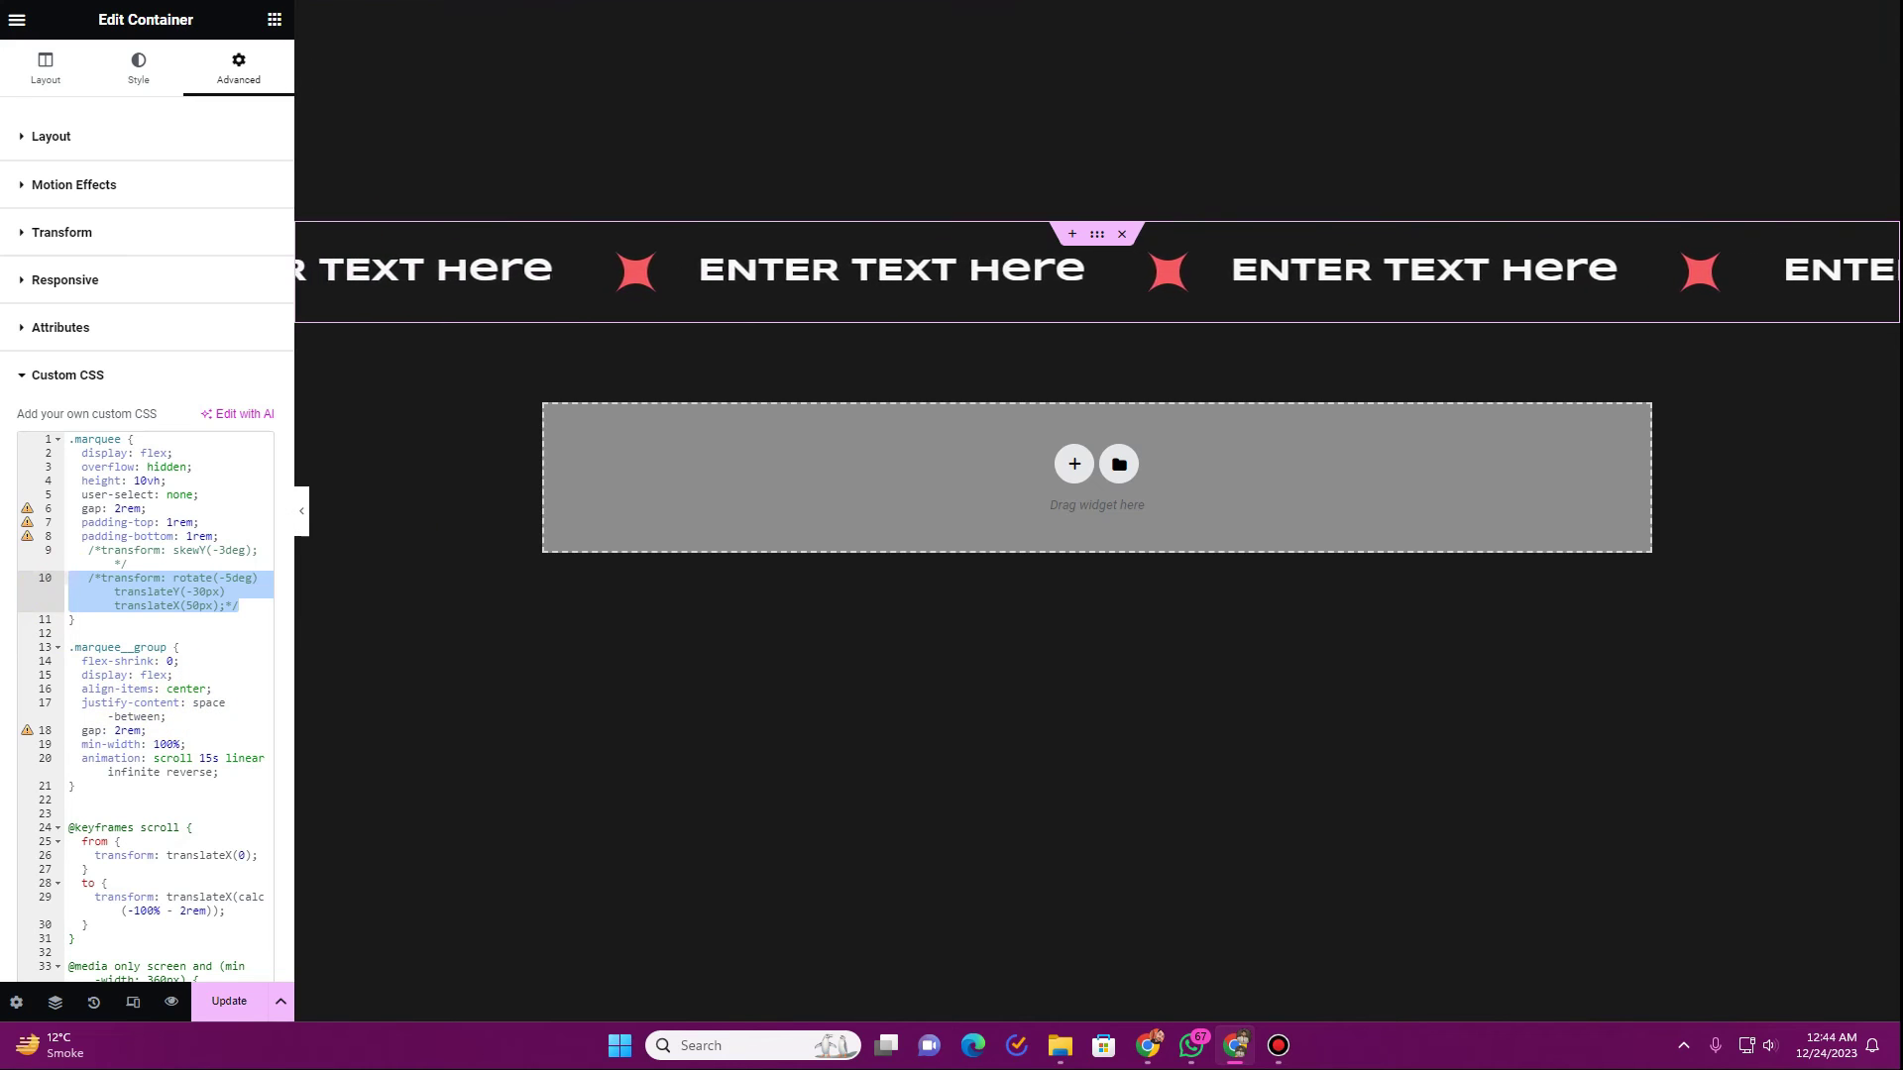
- Switch to the article to read the .marquee__group rules in its CSS code, and return to the Elementor editor
key("alt+Tab")
left_click_drag(417, 512, 536, 510)
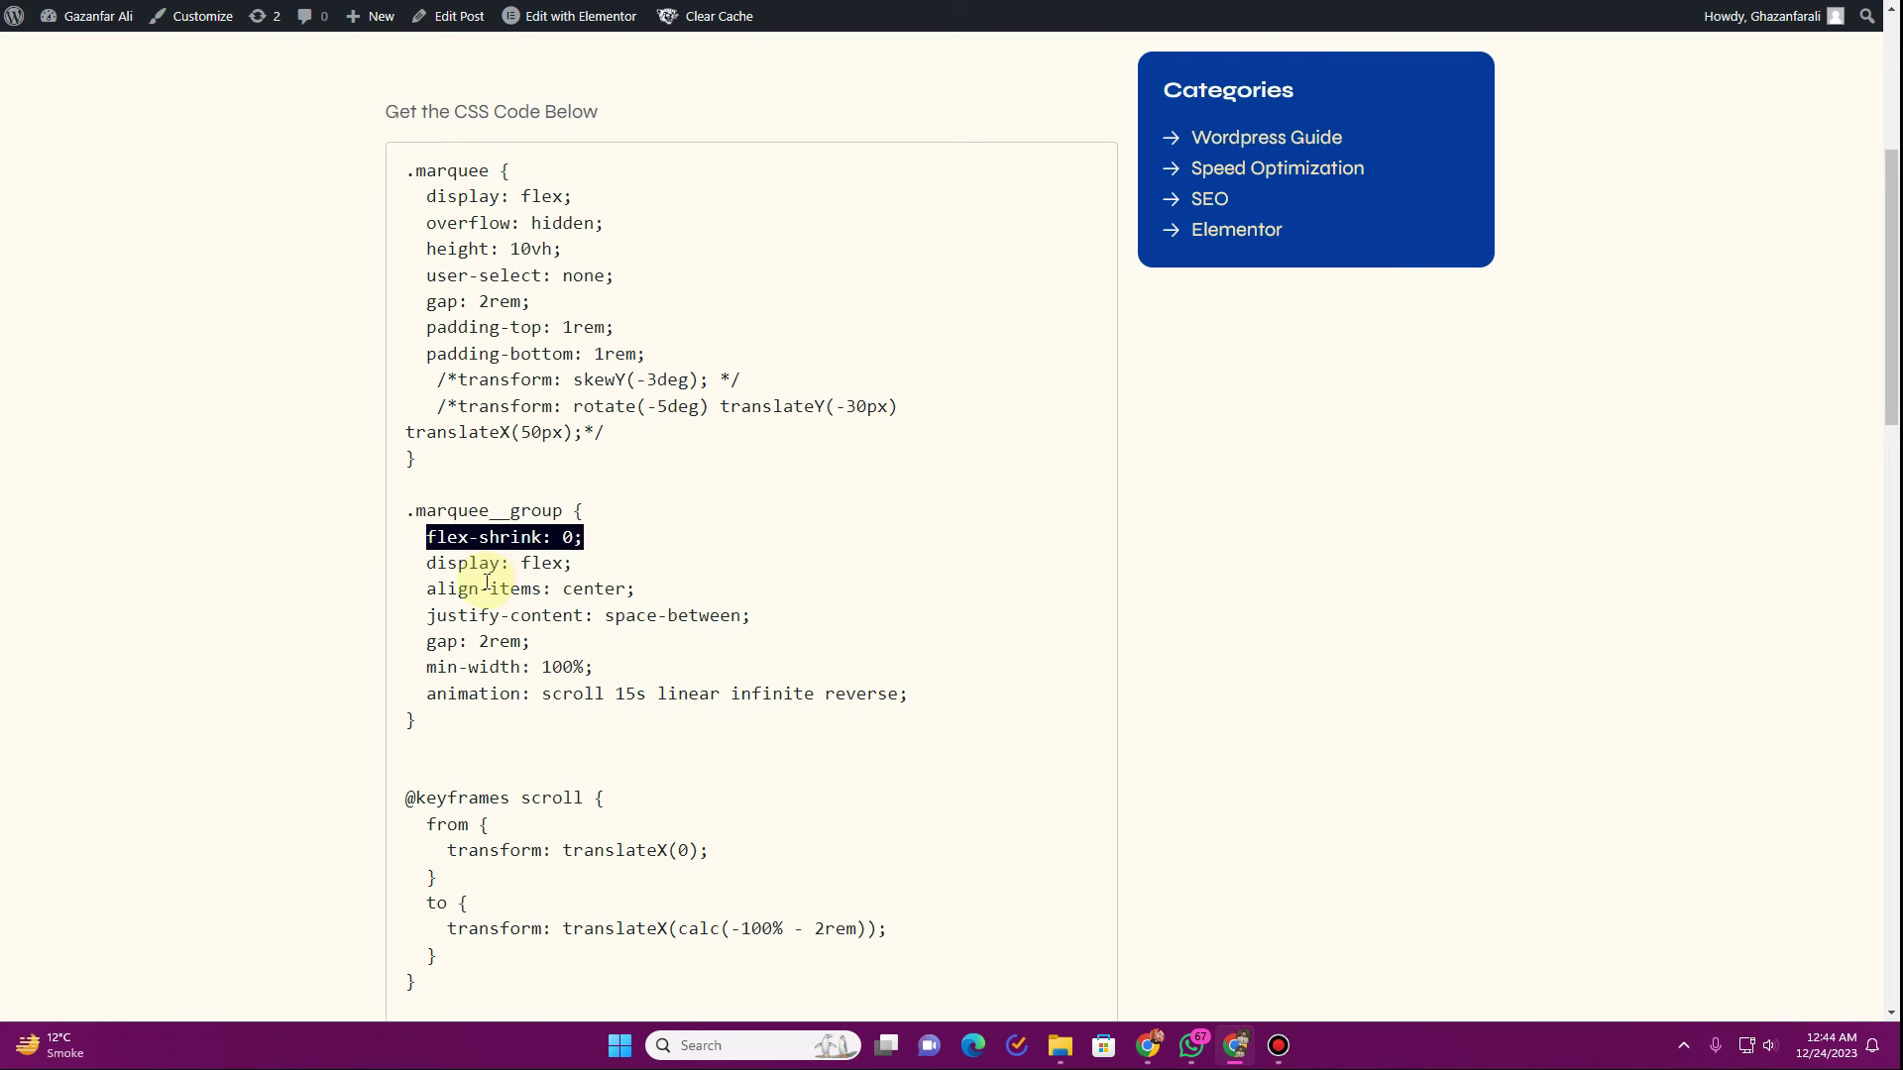
scroll(486, 589, "down", 1)
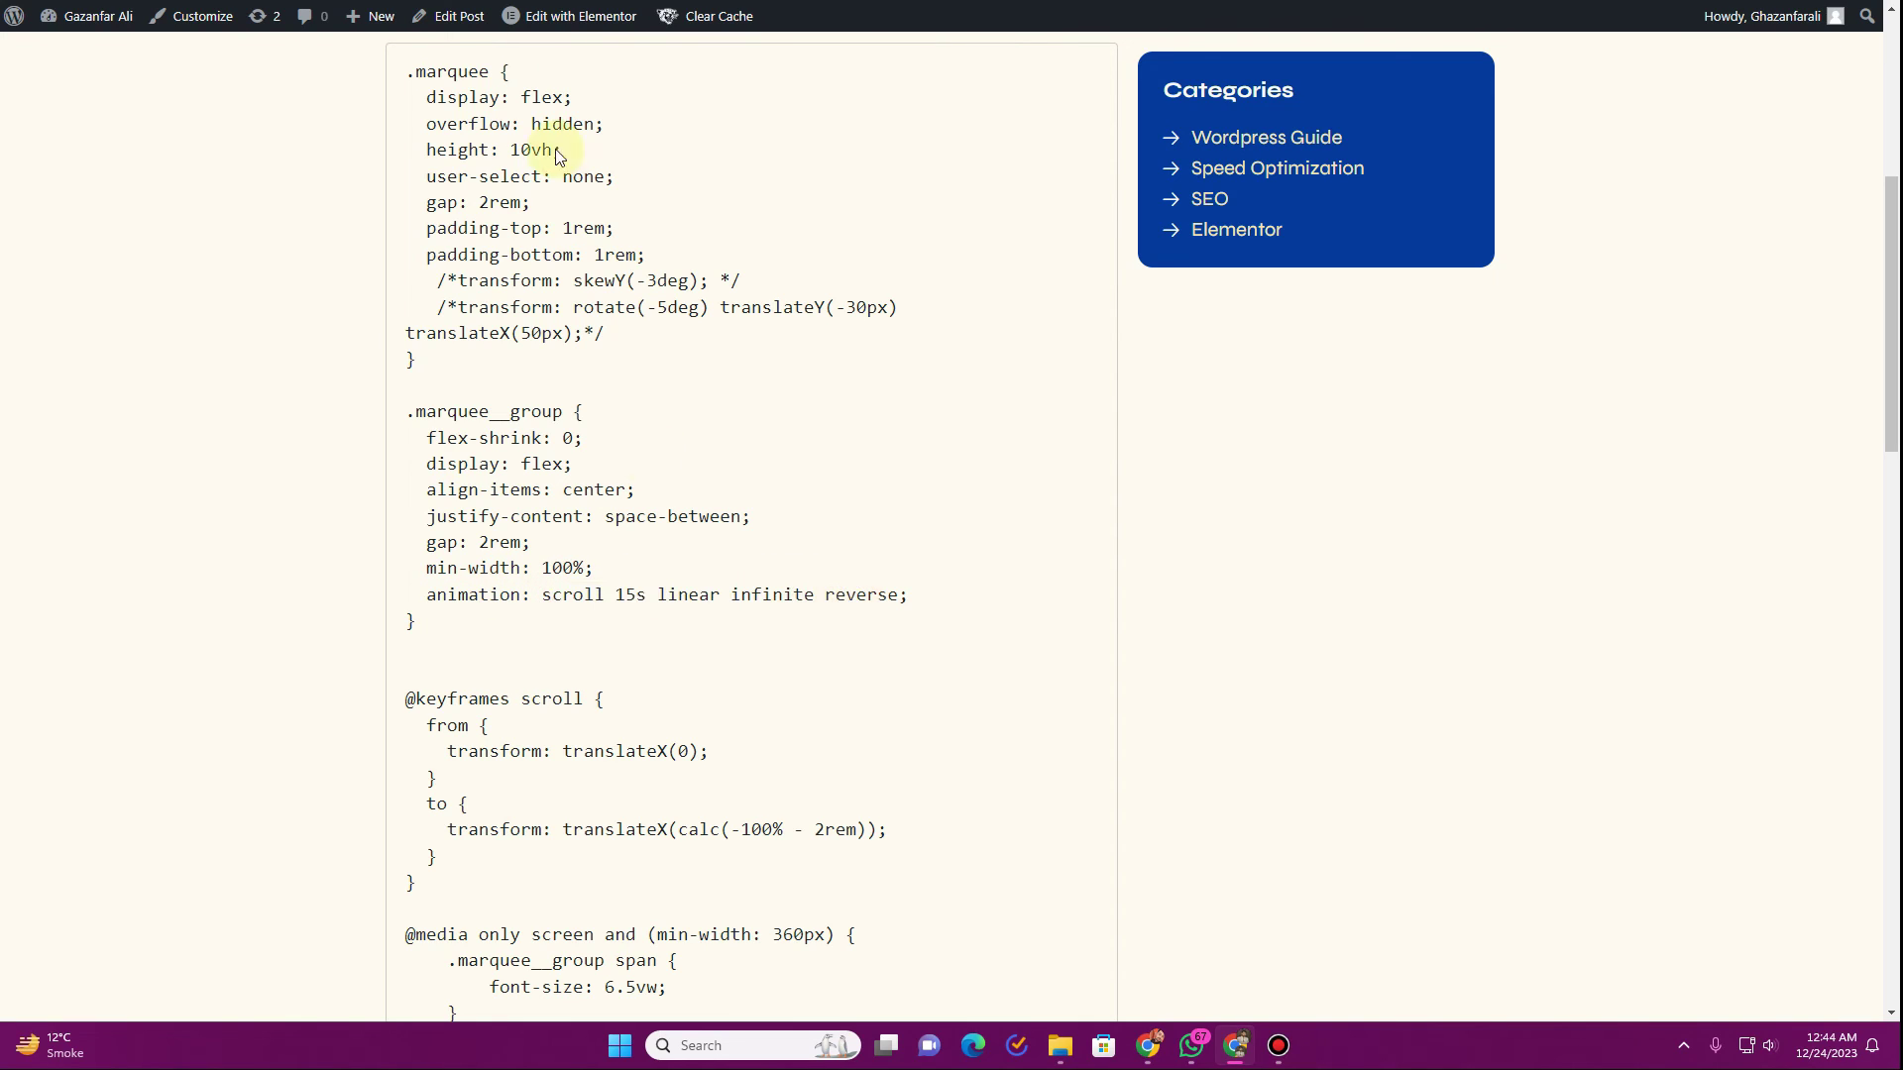
key("ctrl+Tab")
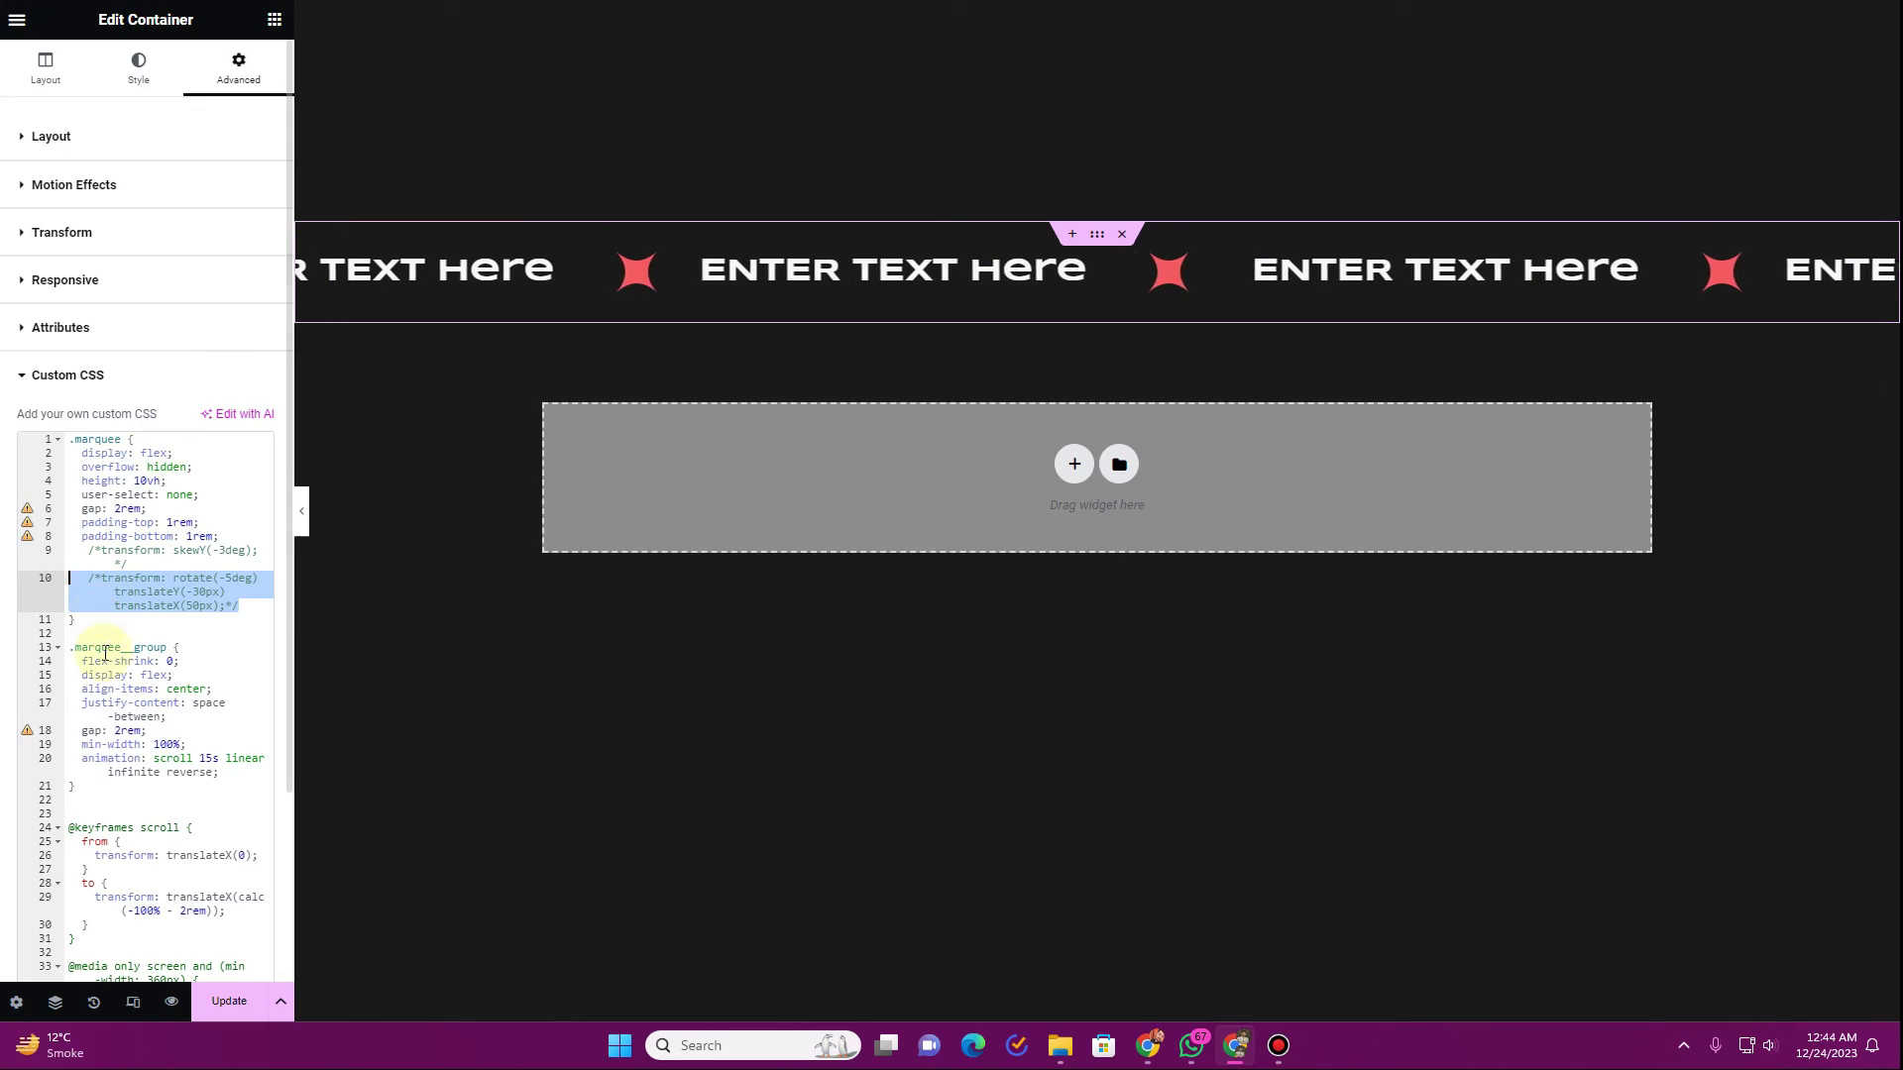
- Remove the reverse keyword from the .marquee__group animation in the custom CSS so it reads scroll 15s linear infinite, and review the remaining code
left_click(209, 774)
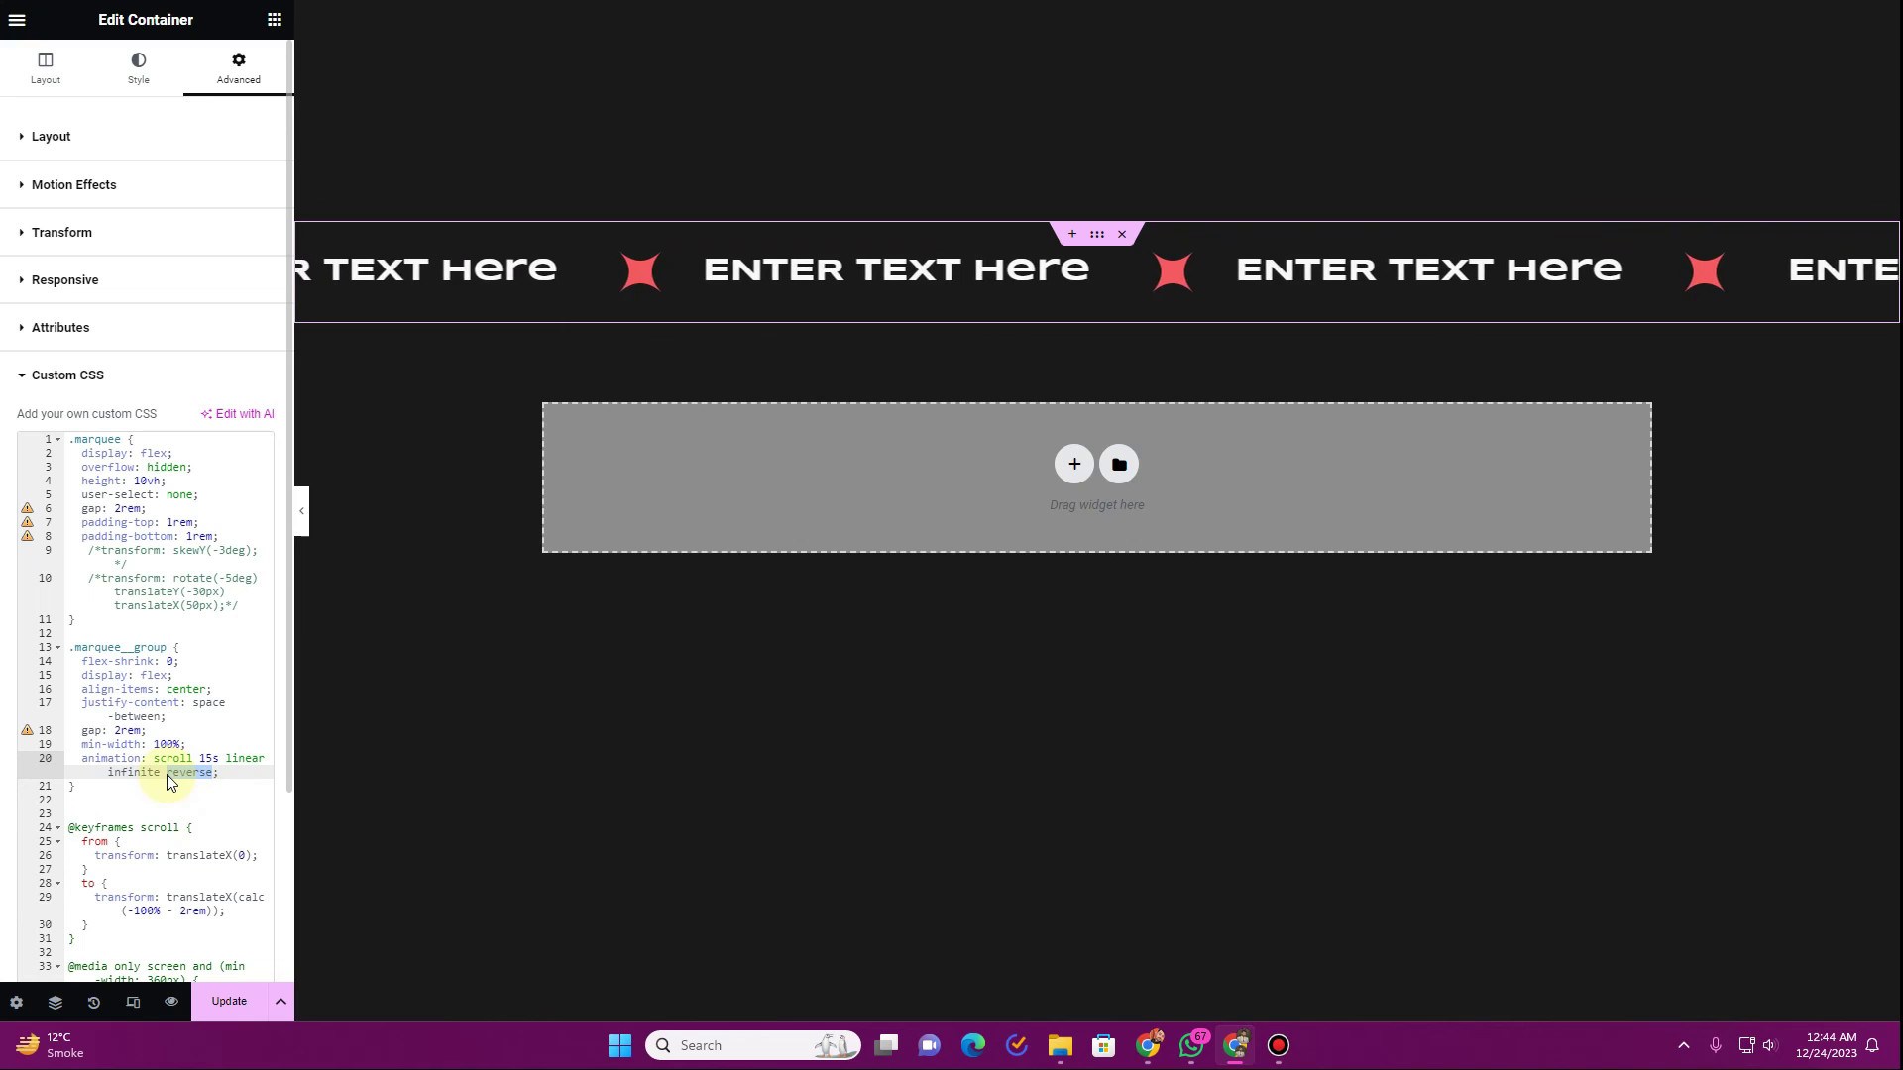
key("BackSpace")
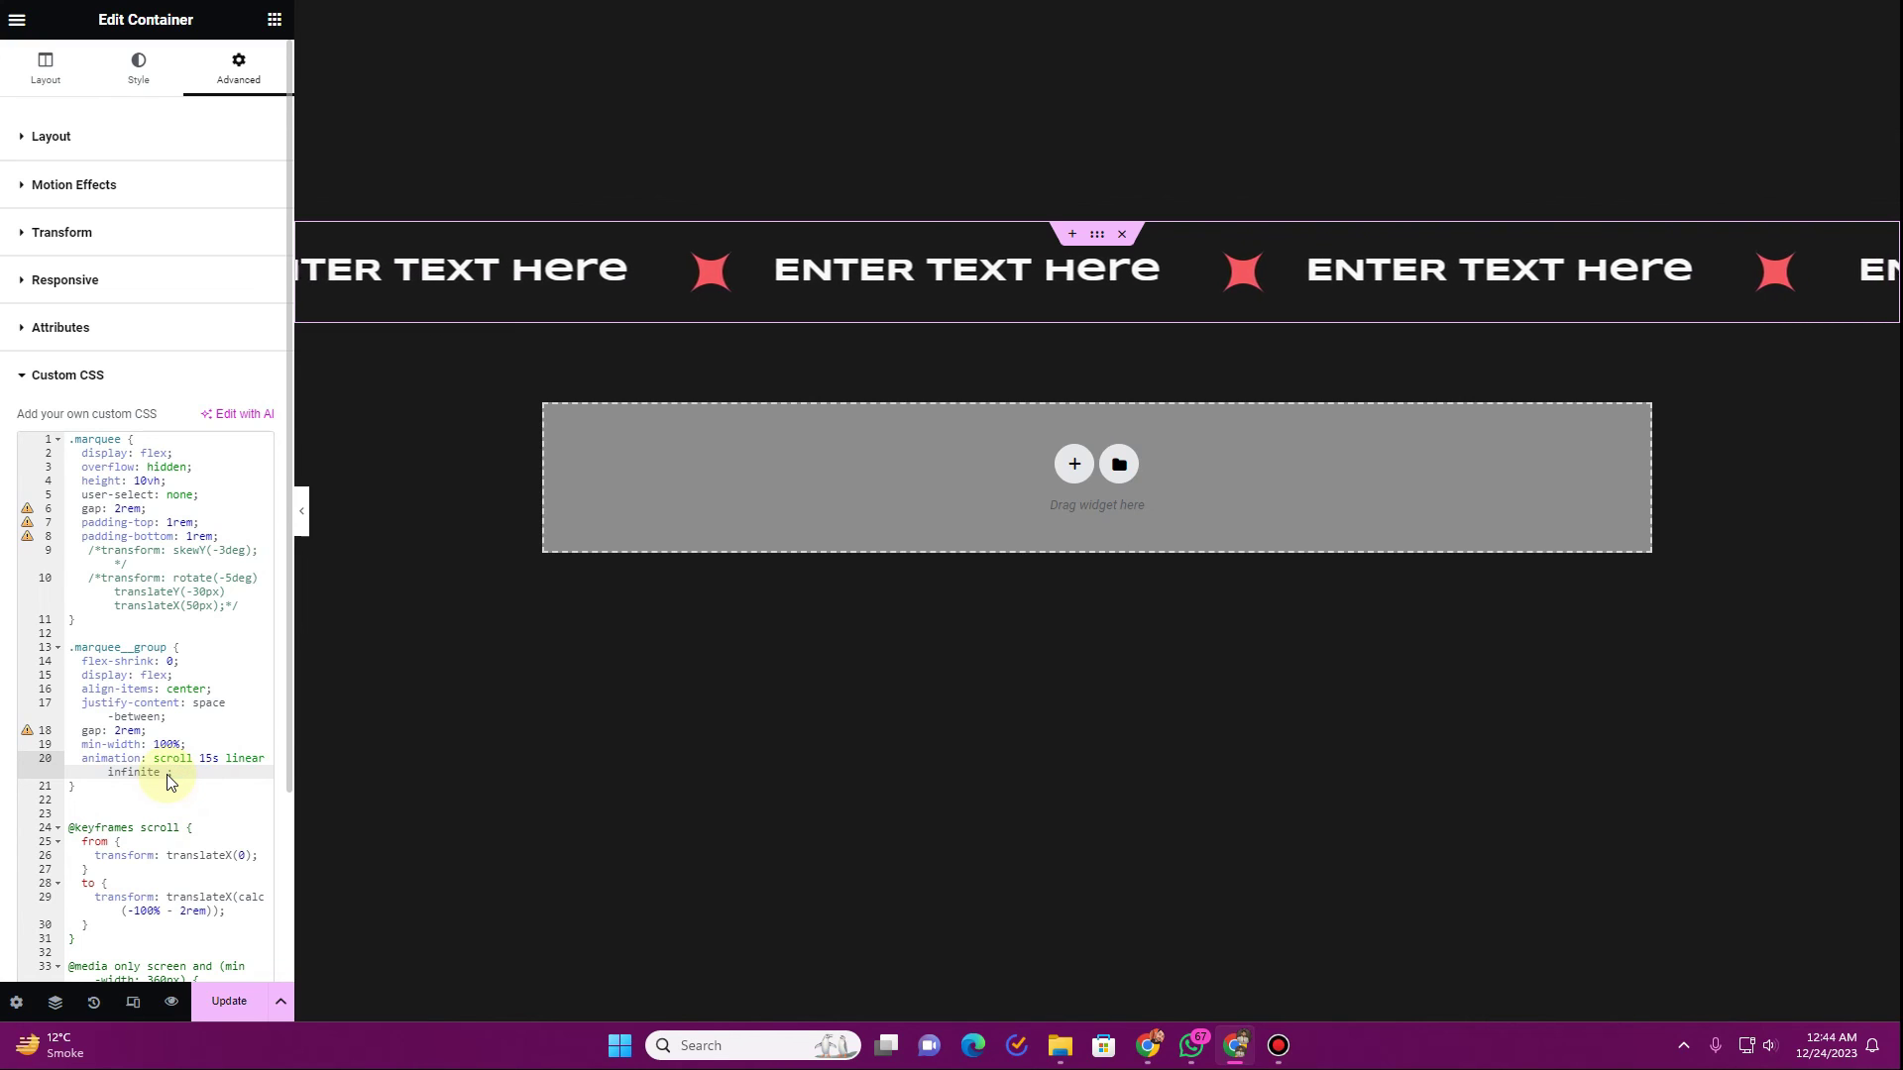
type(";")
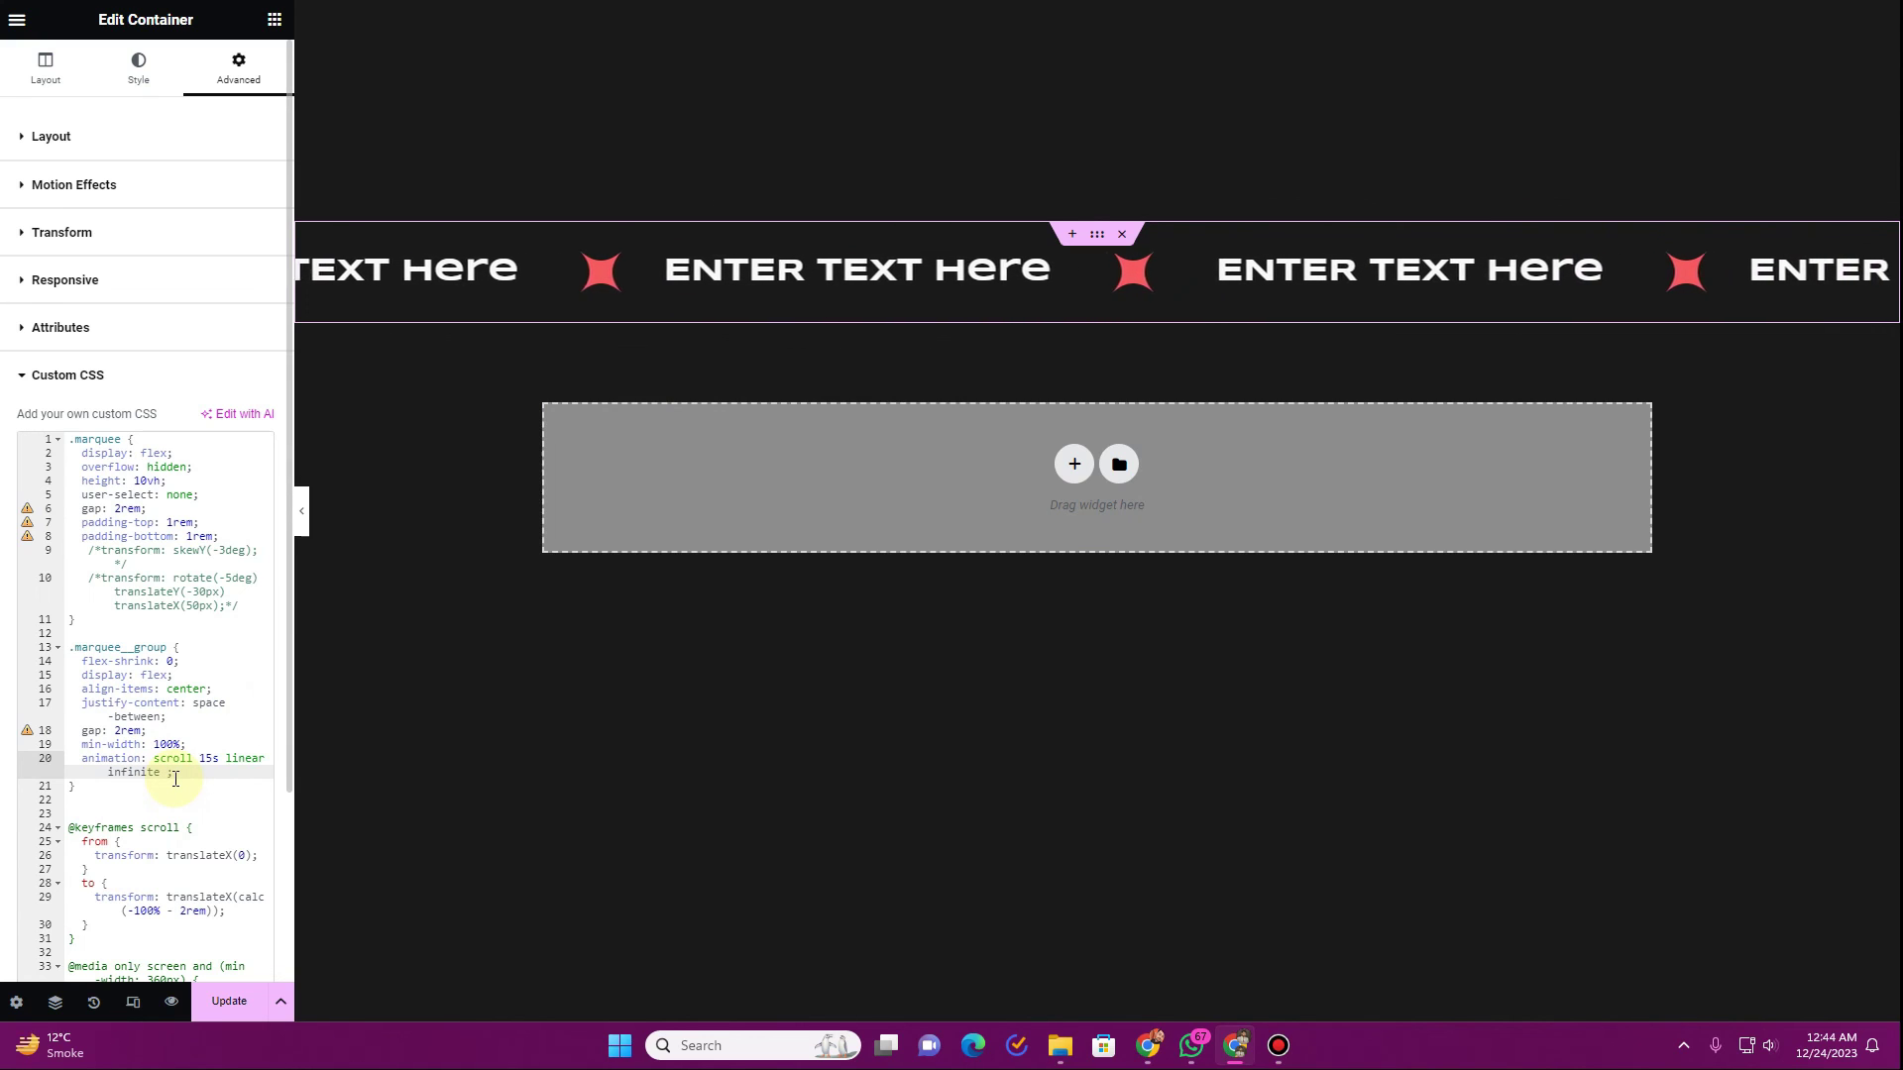
scroll(176, 779, "down", 2)
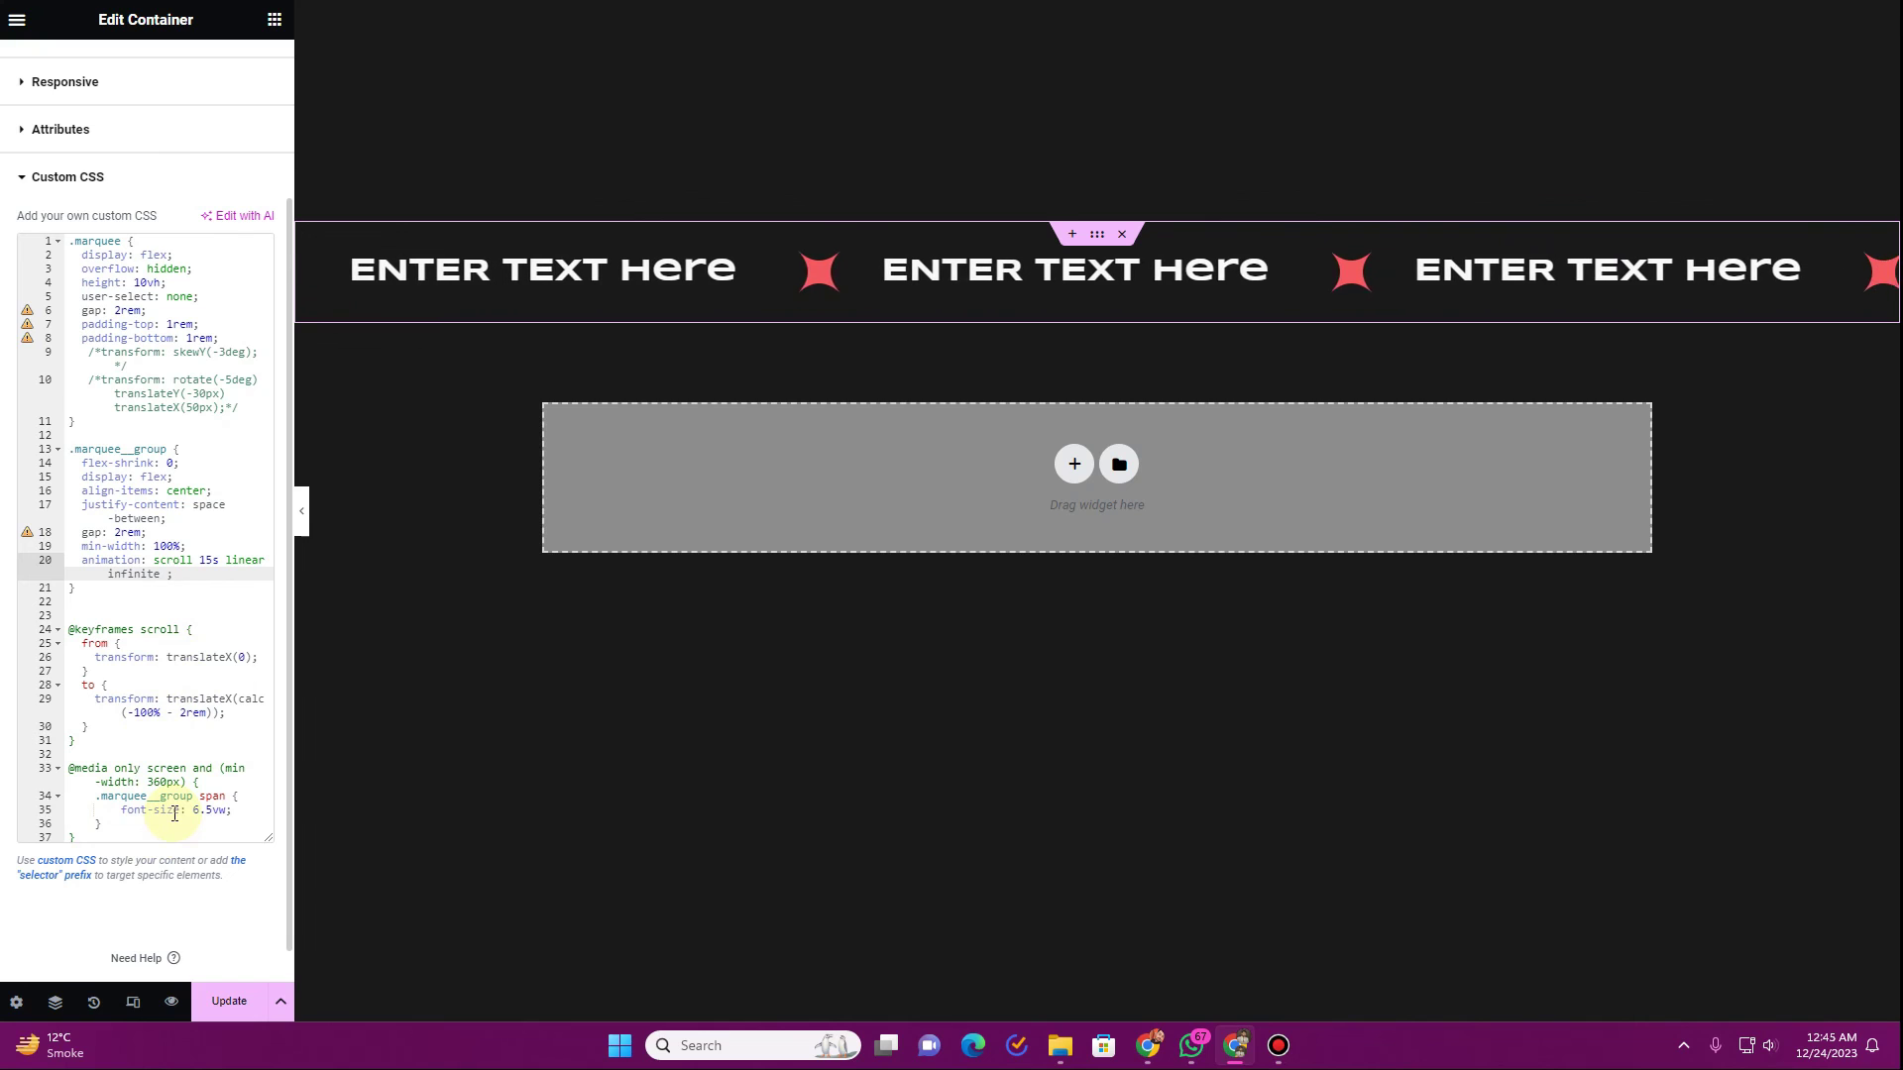
scroll(174, 812, "up", 2)
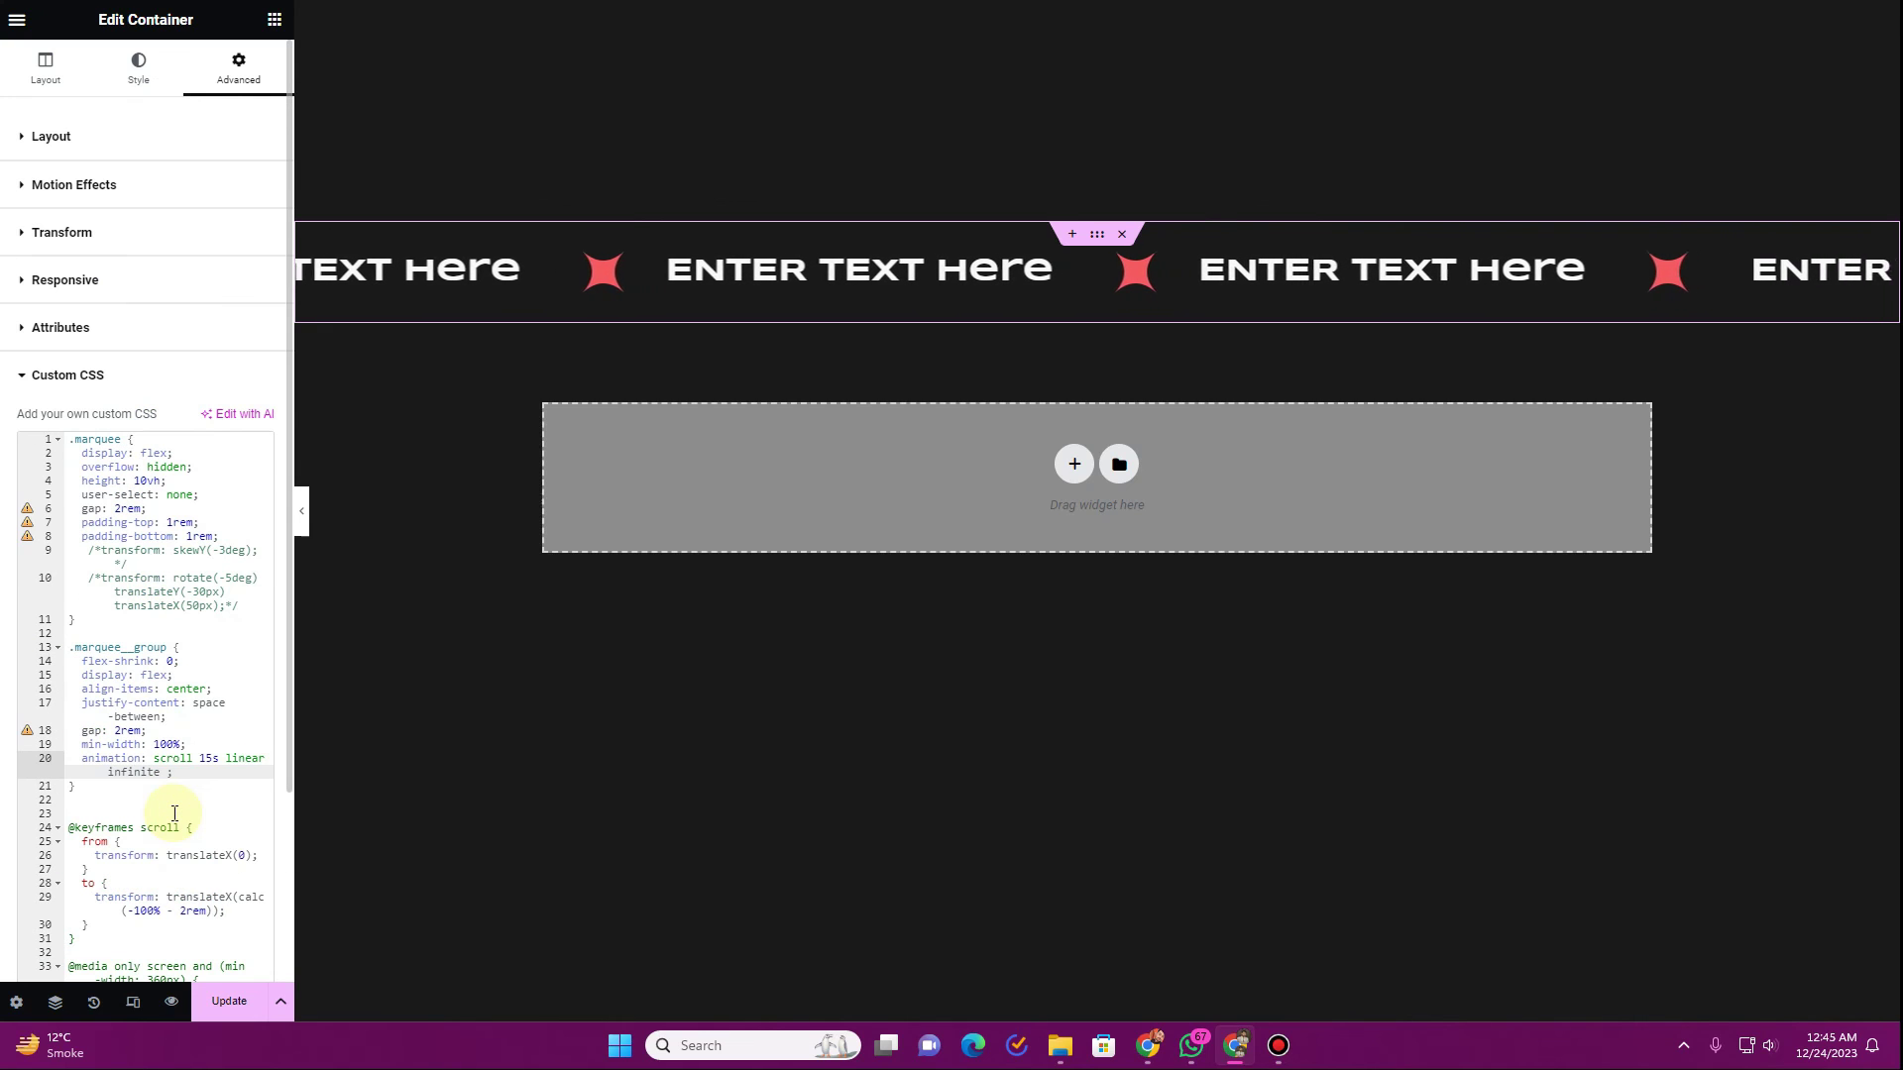